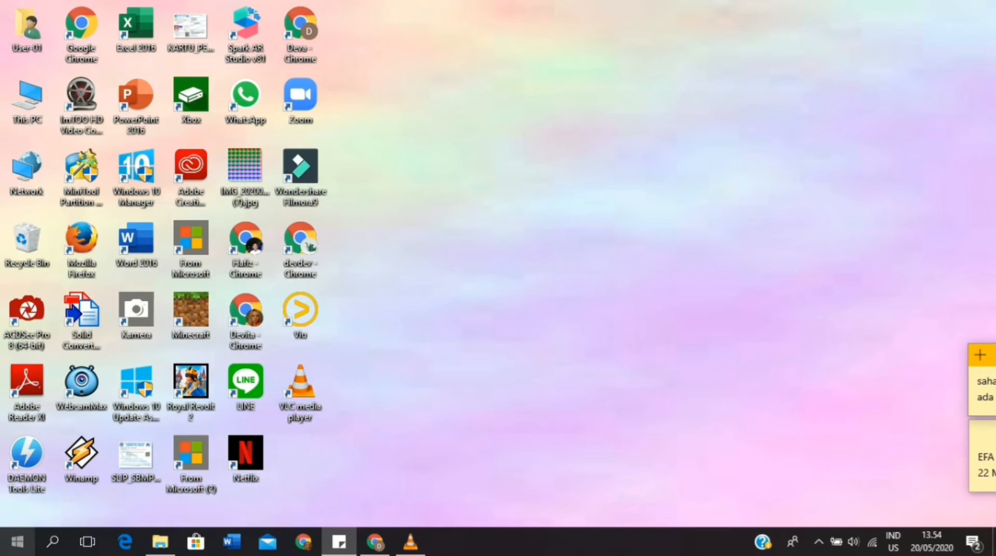
- Find Access through the Windows search and launch it
click(52, 542)
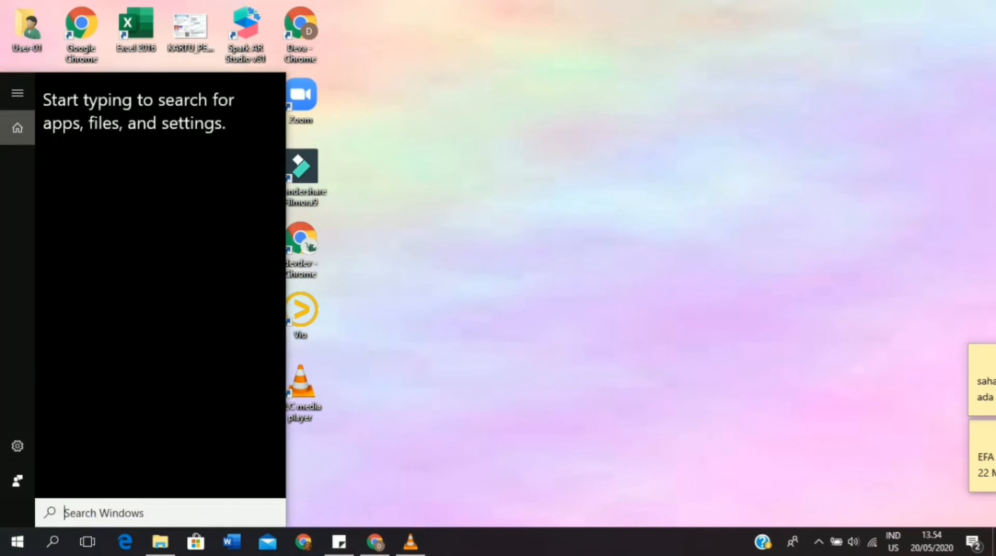
text(acc)
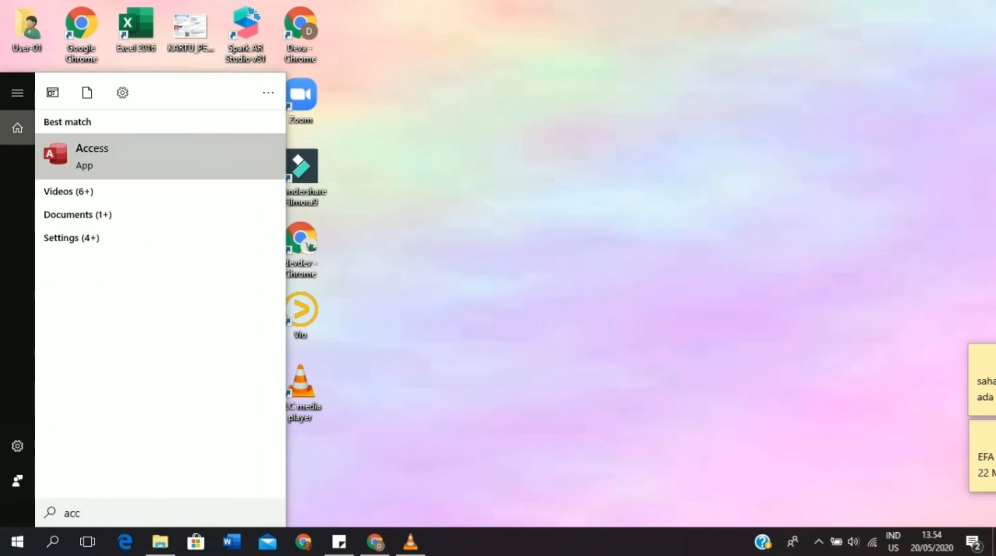
key(Return)
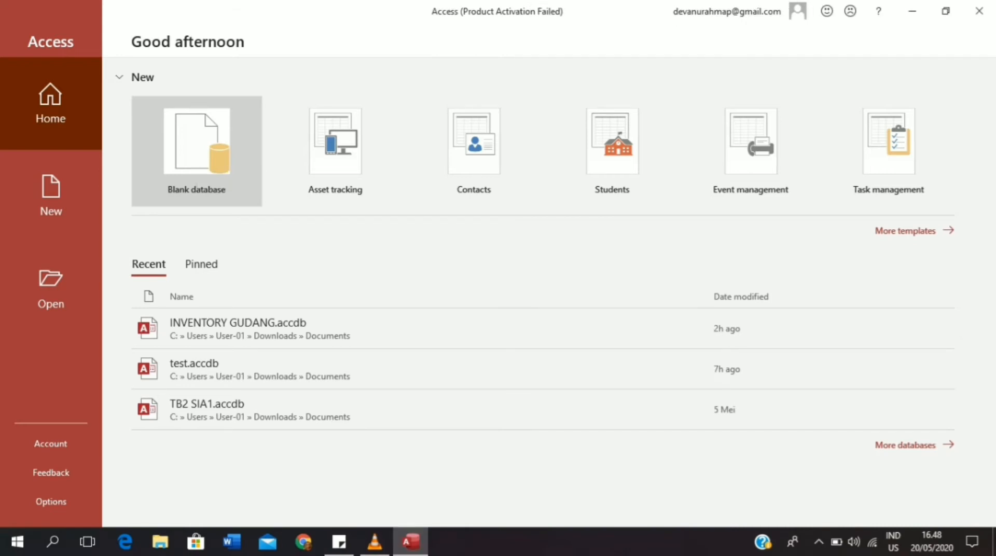
- Create a blank database with the file name "INVENTORY GUDANG."
click(196, 150)
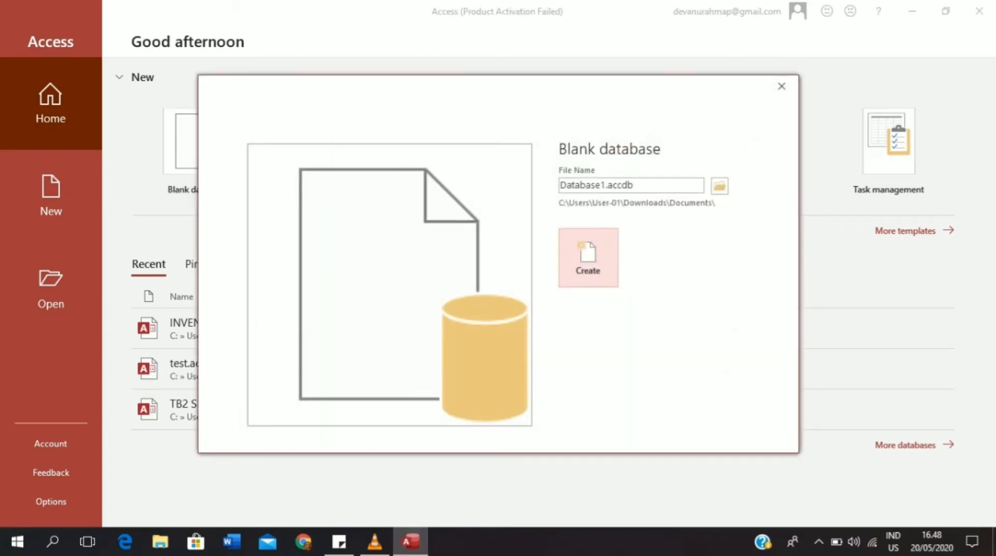
click(631, 185)
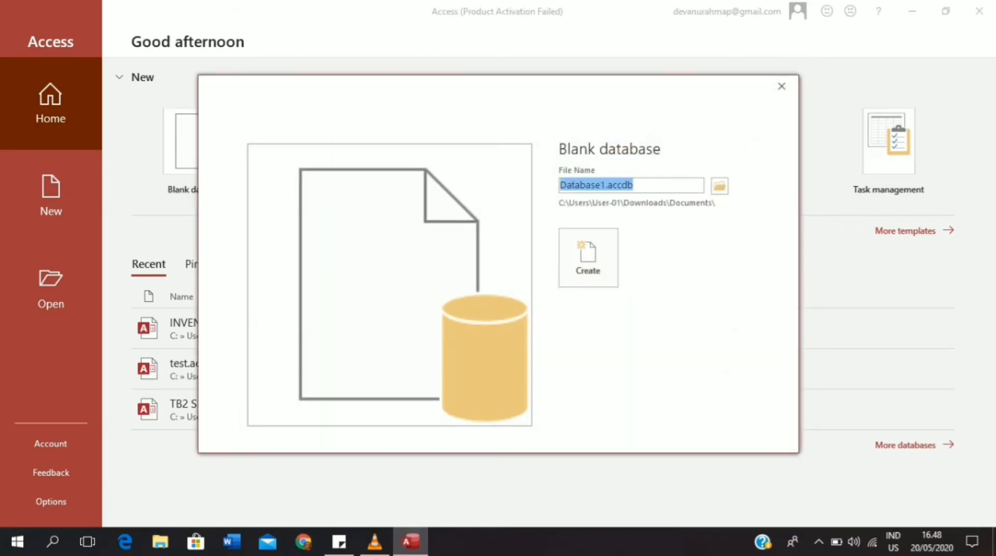
text(IN)
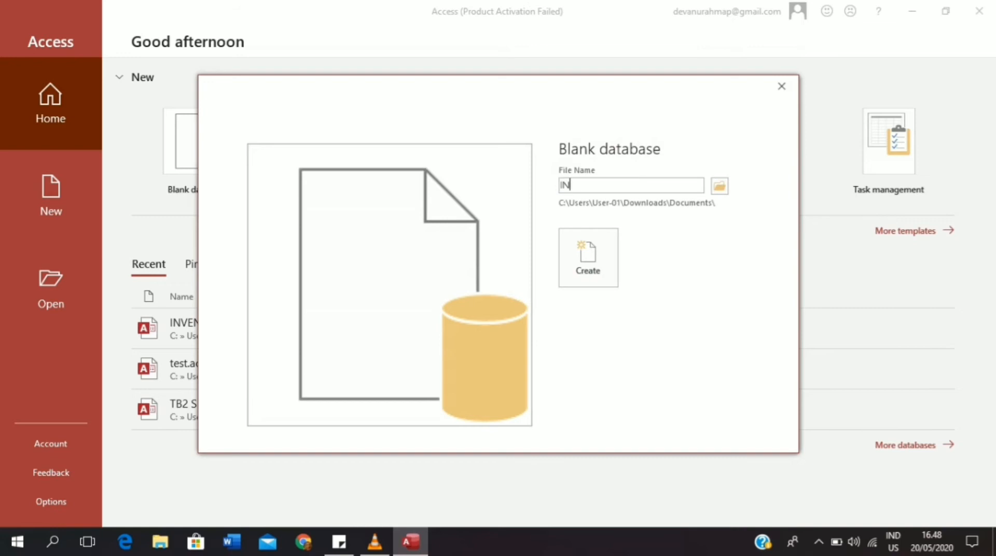
text(VENTORY GUDANG)
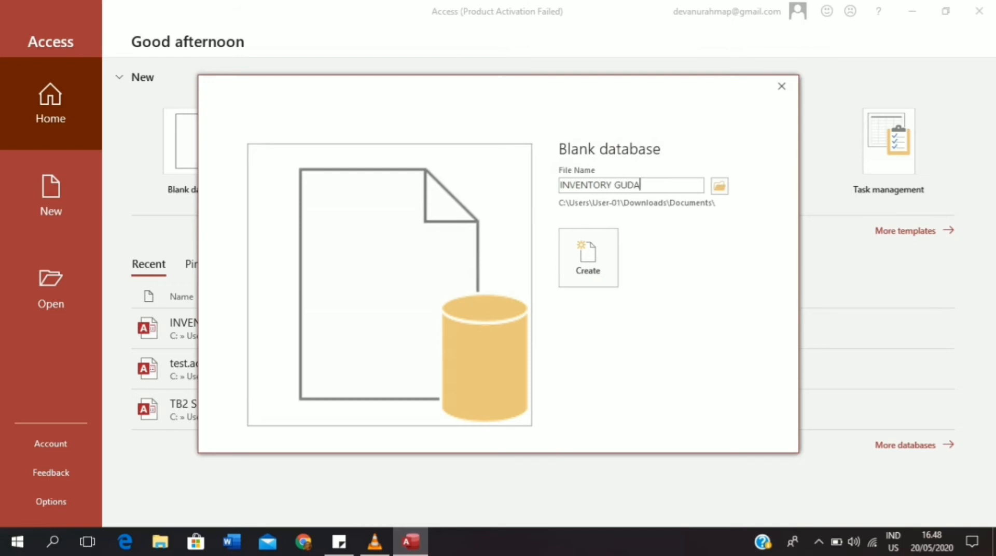
text(.)
click(588, 257)
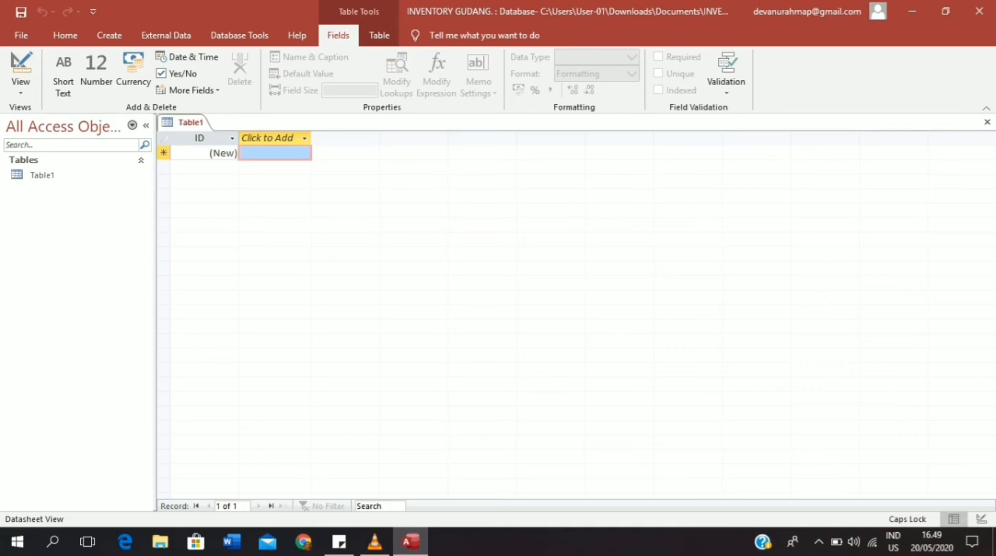
- Switch the new table to Design View, saving it under the name "Inventory Gudang"
click(21, 88)
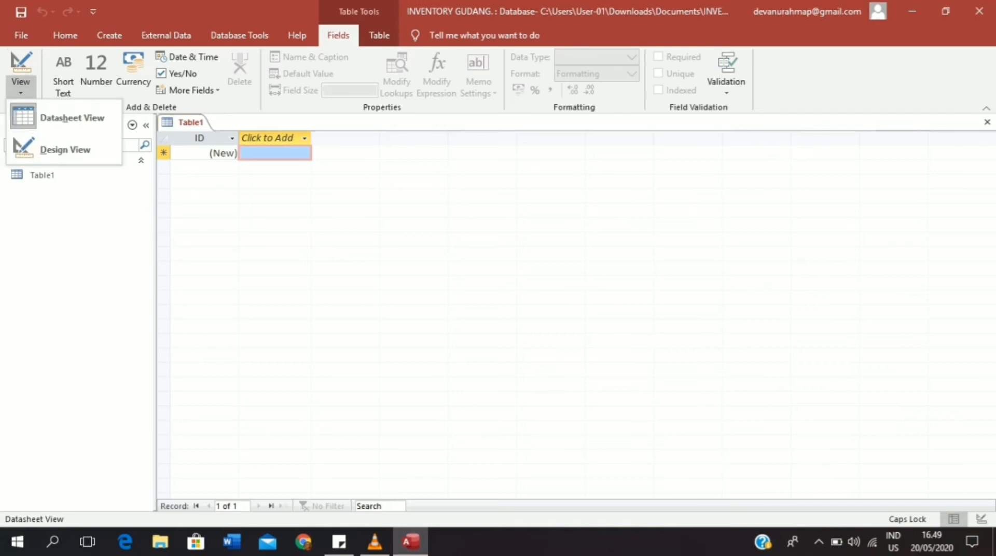
click(65, 149)
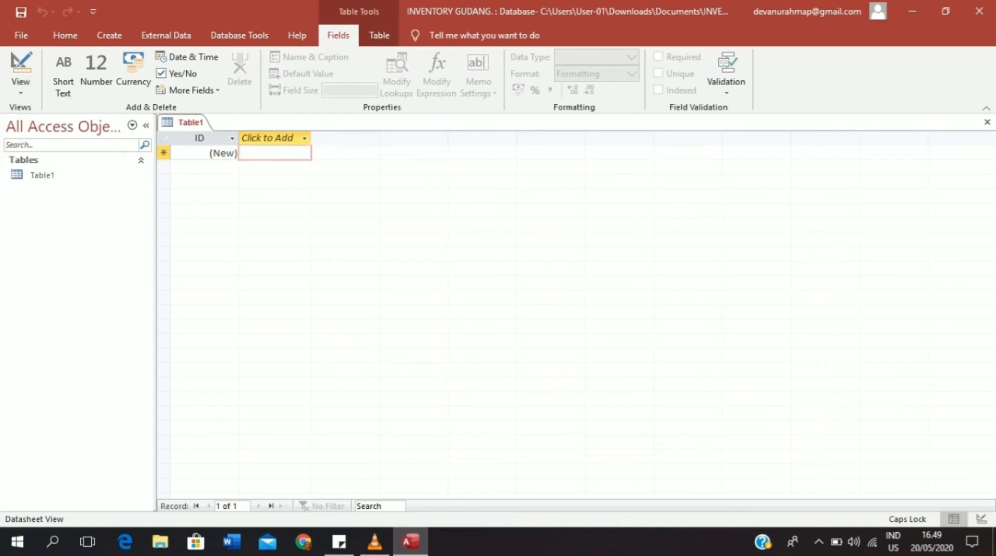
text(I)
key(Caps_Lock)
text(nventory Gudang)
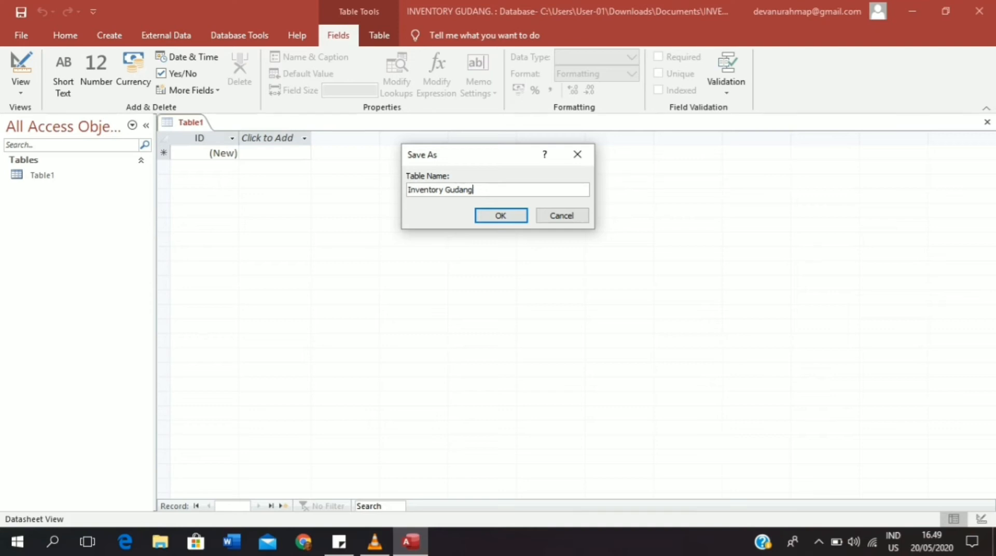
key(Return)
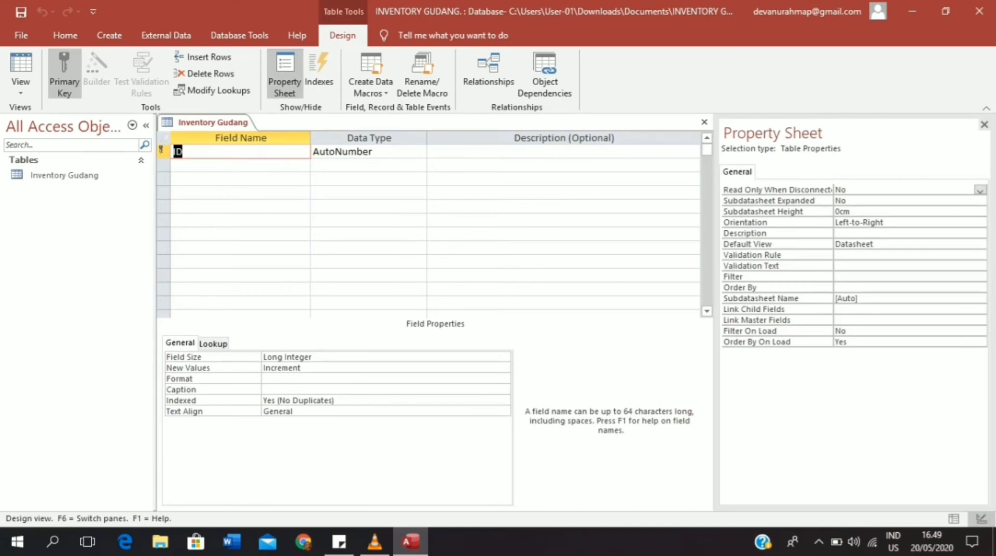
- Rename the ID primary key field to "Nomor", keeping its AutoNumber data type
click(183, 152)
key(BackSpace)
key(BackSpace)
text(Nomor)
click(418, 151)
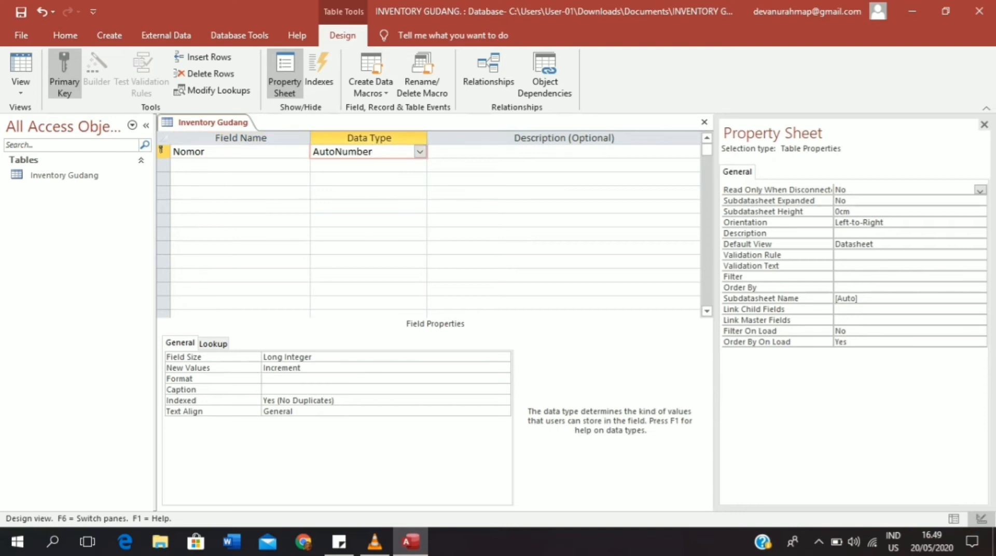
- Add a Short Text field named "Kode Barang" with a field size of 25
click(228, 166)
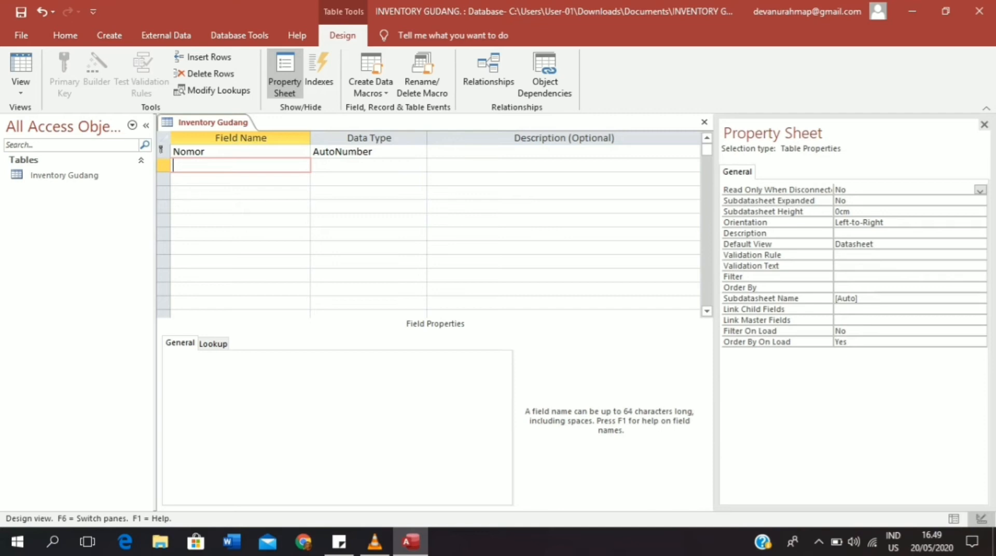
text(Kode Barang)
key(Tab)
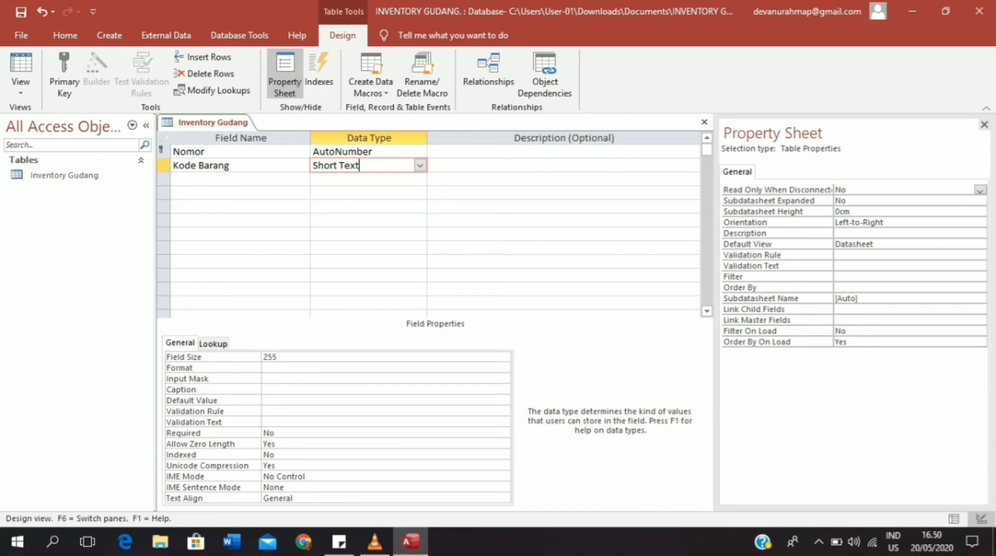
key(F6)
key(BackSpace)
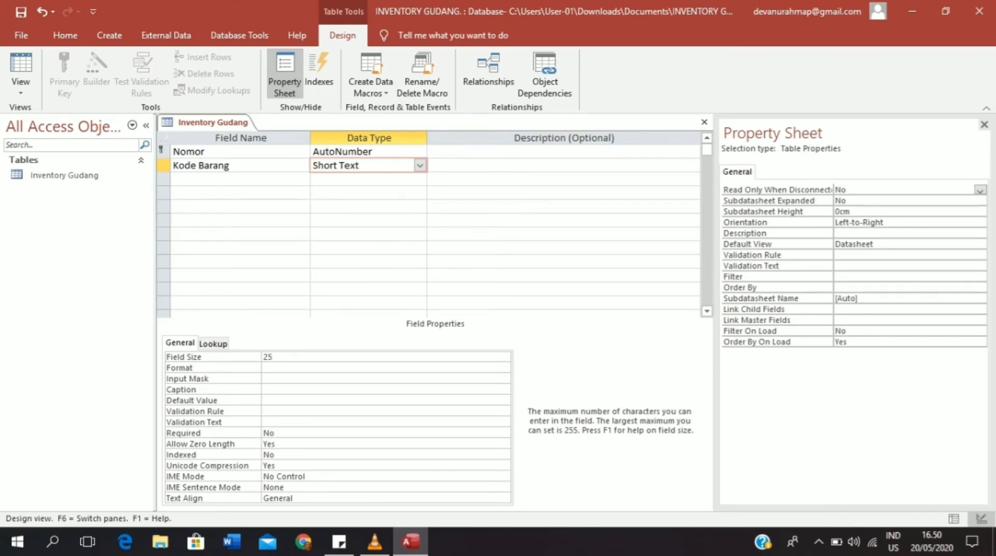
- Add a Short Text field named "Nama Barang" with a field size of 55
click(223, 179)
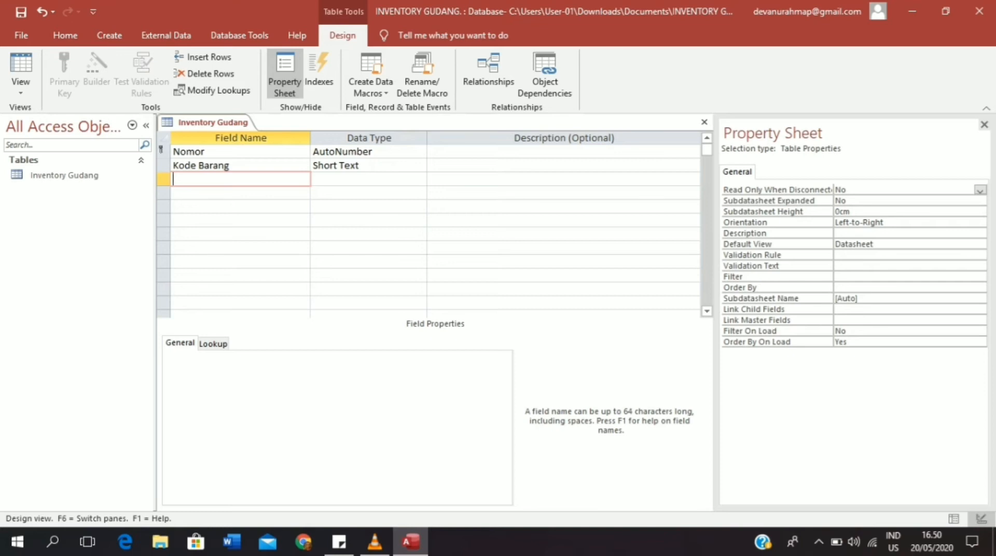
text(Nama Barang)
click(351, 179)
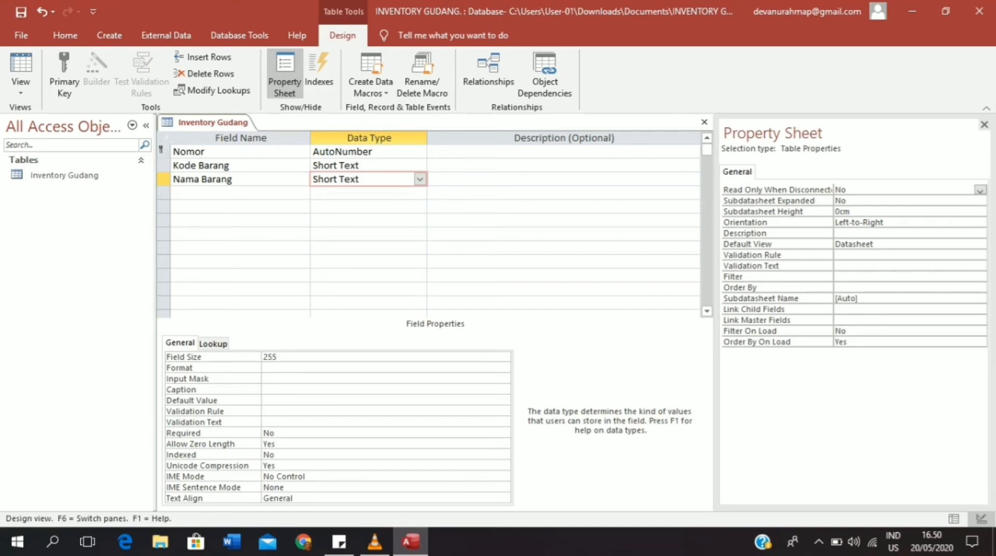
click(268, 357)
key(BackSpace)
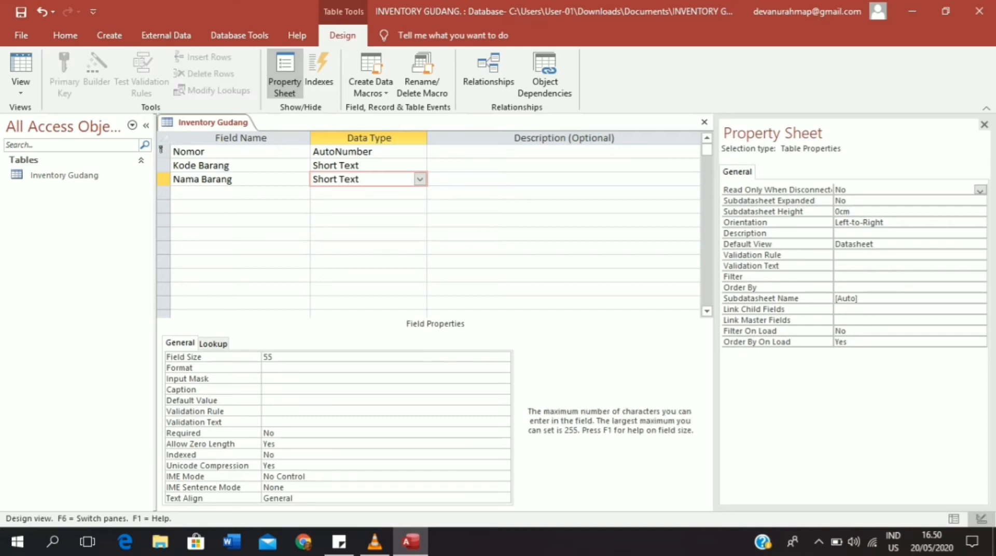
- Add a field named "Persediaan Awal" with the Number data type below Nama Barang
click(229, 193)
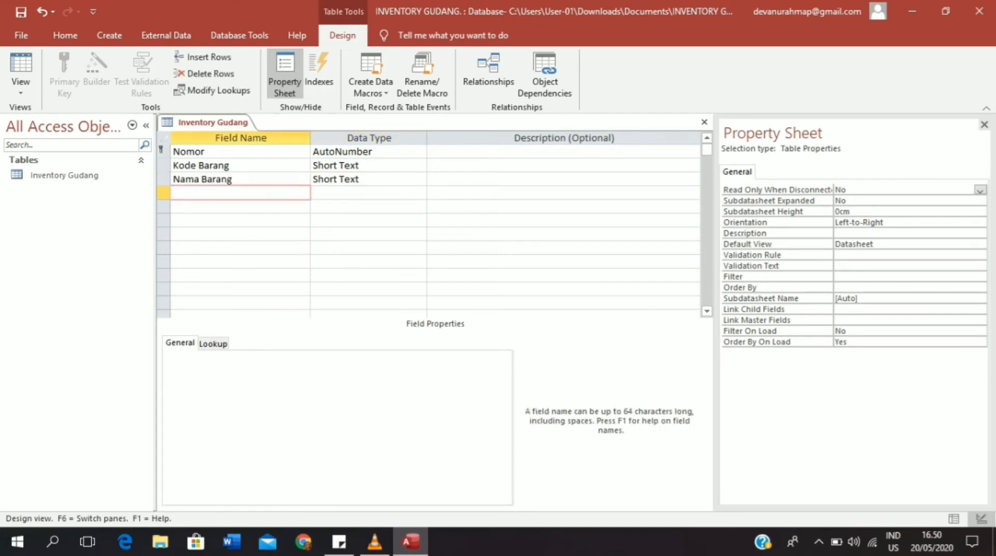
text(Persedi)
text(aan Aw)
text(akl)
key(BackSpace)
key(BackSpace)
text(l)
key(Tab)
key(alt+Down)
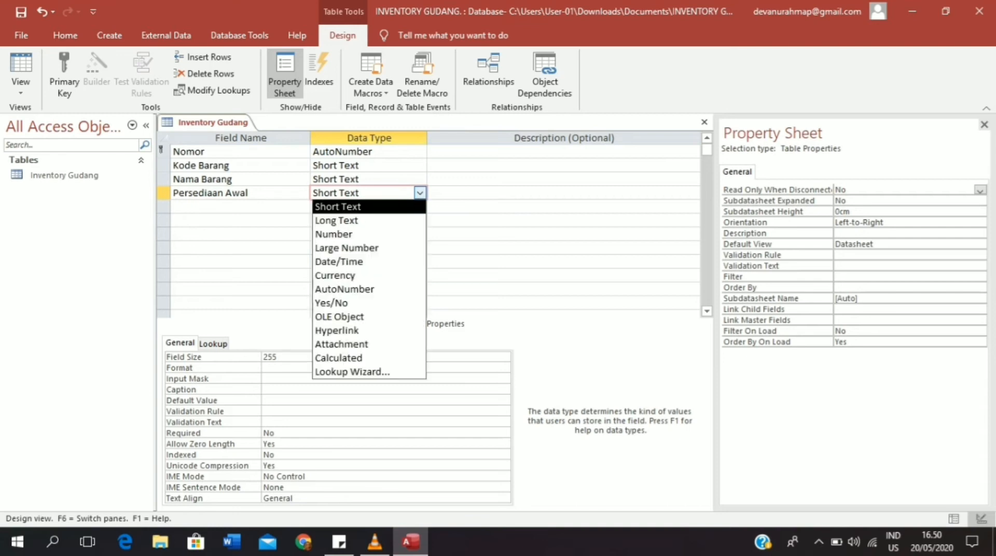
key(Down)
key(Down)
key(Return)
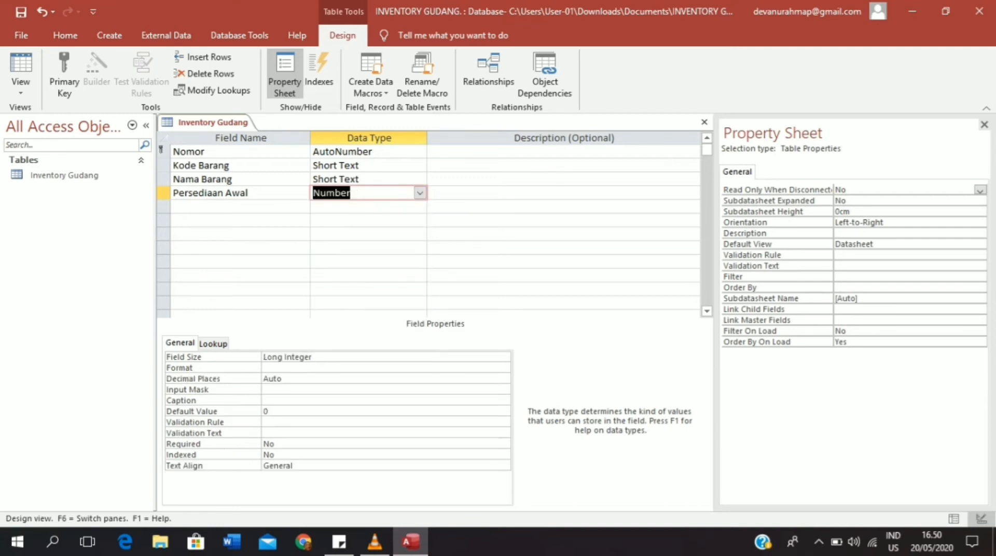
- Add a field named "Tanggal Masuk" with the Date/Time data type below Persediaan Awal
key(Tab)
key(Tab)
text(Tanggal Masuk)
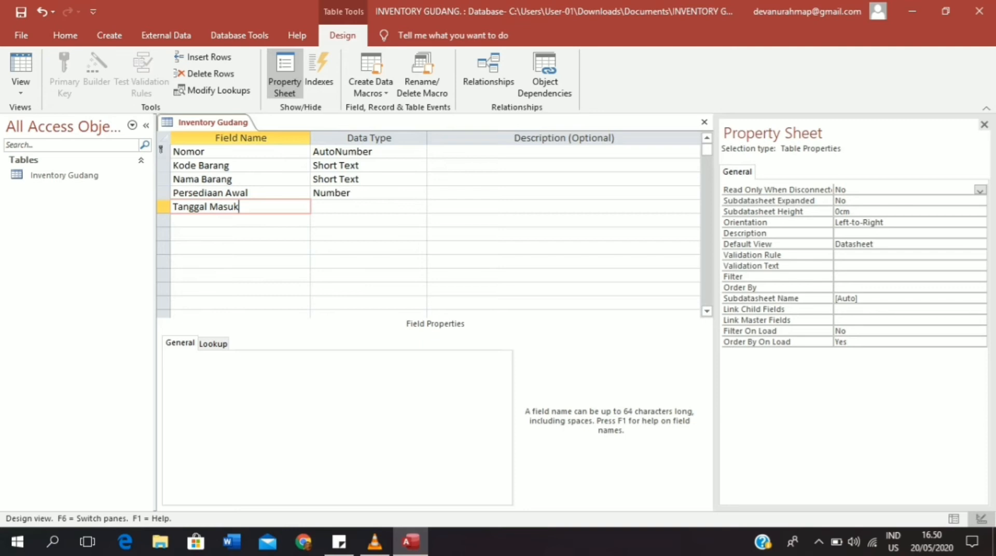
key(Tab)
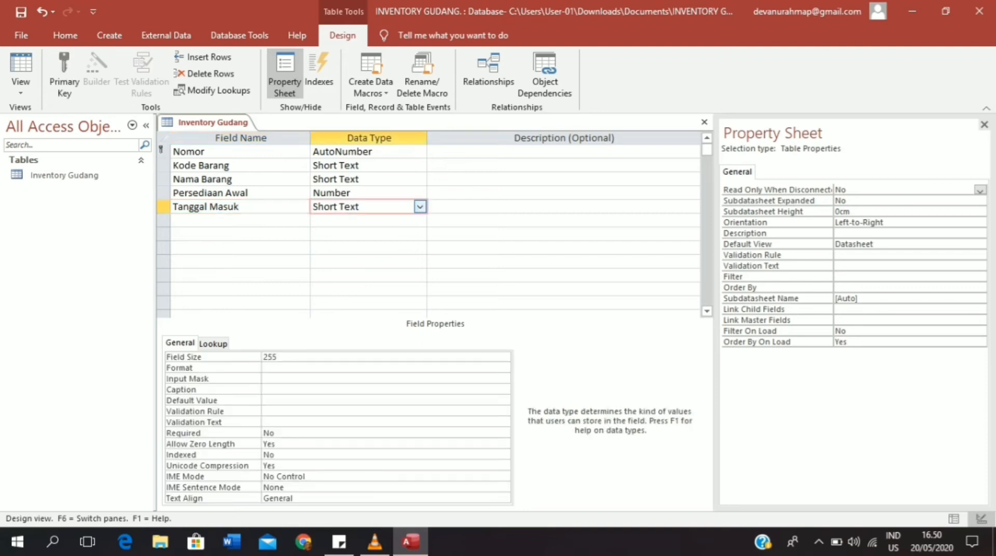
click(419, 206)
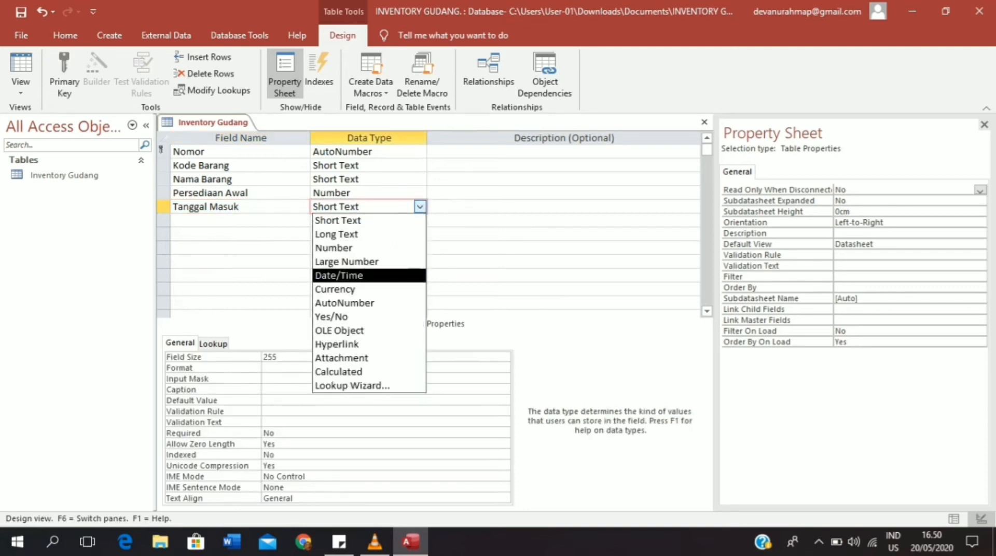
click(363, 276)
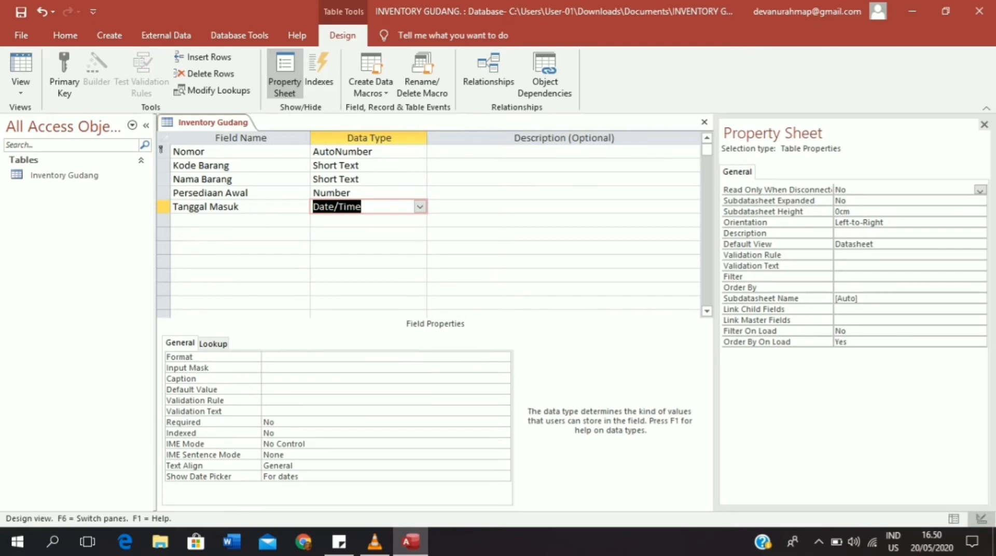
- Add a field named "Barang Masuk" with the Number data type below Tanggal Masuk
click(228, 220)
text(Barang Masuk)
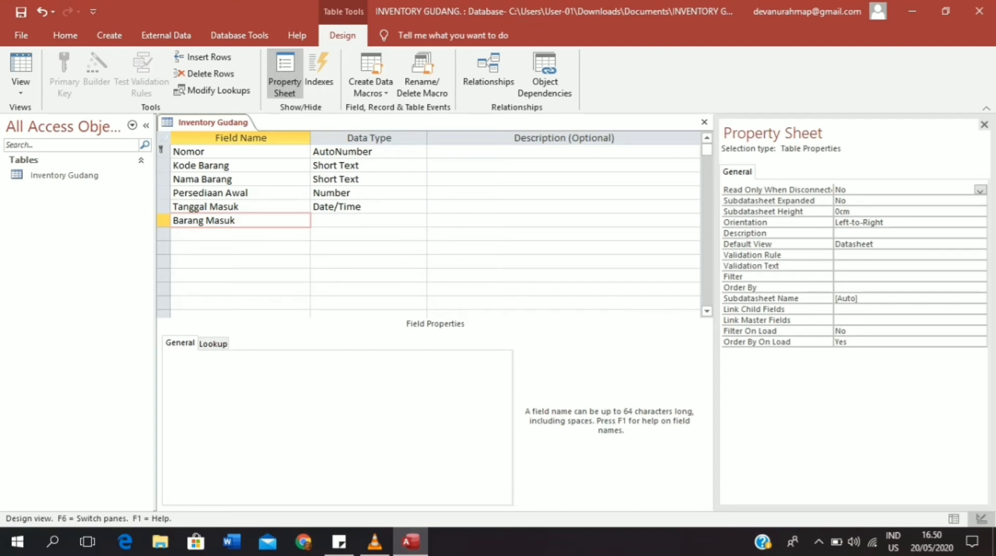
click(367, 220)
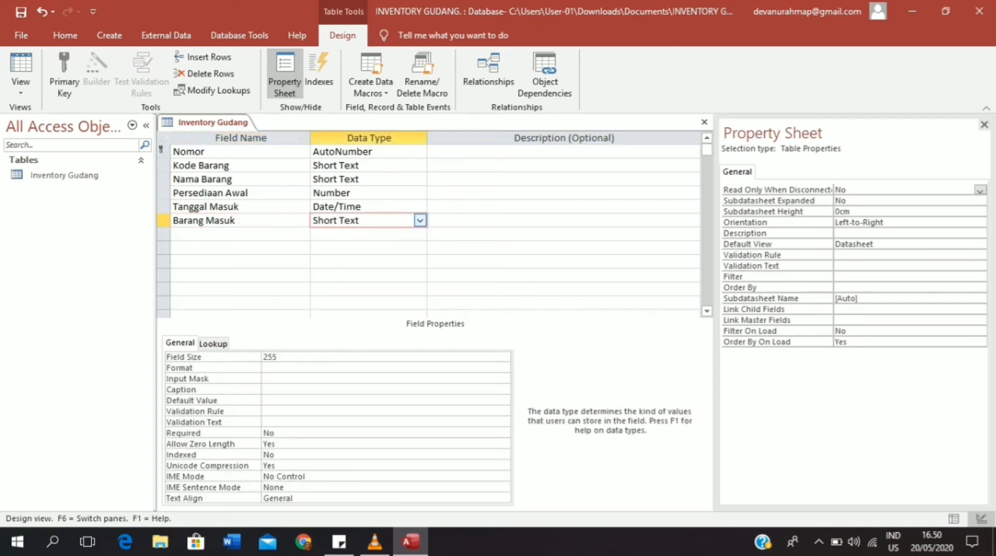
key(alt+Down)
key(Down)
key(Down)
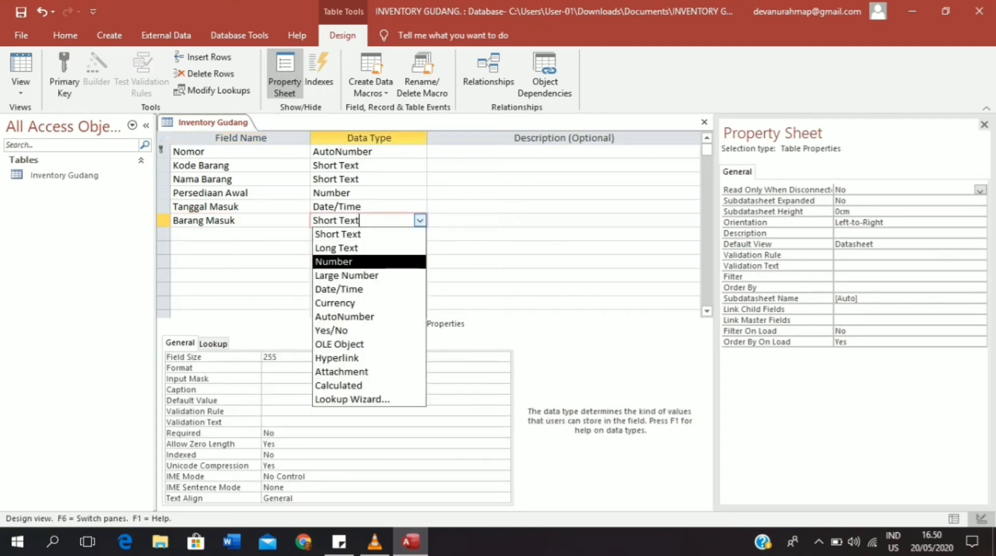
key(Return)
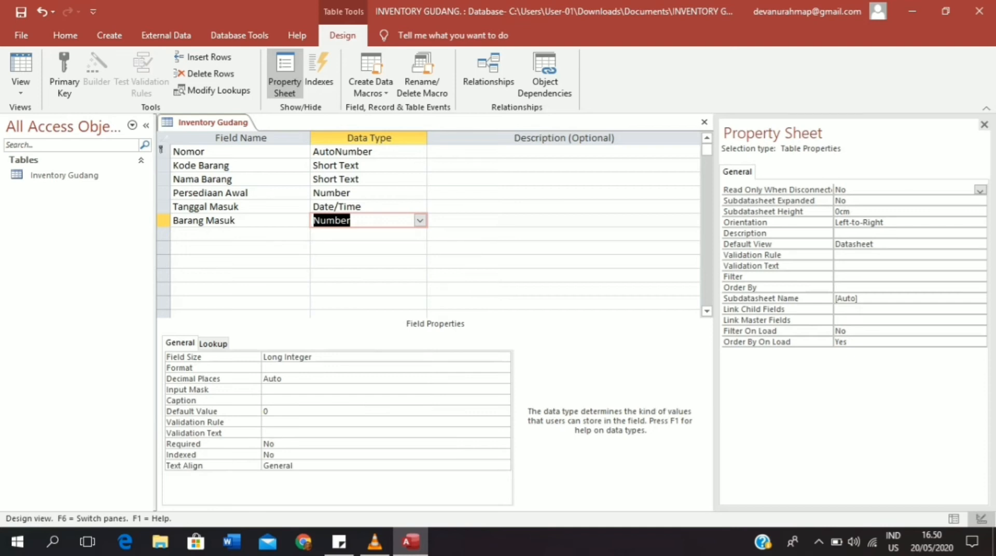
- Add a field named "Tanggal Keluar" with the Date/Time data type below Barang Masuk
key(Tab)
key(Tab)
text(Tan)
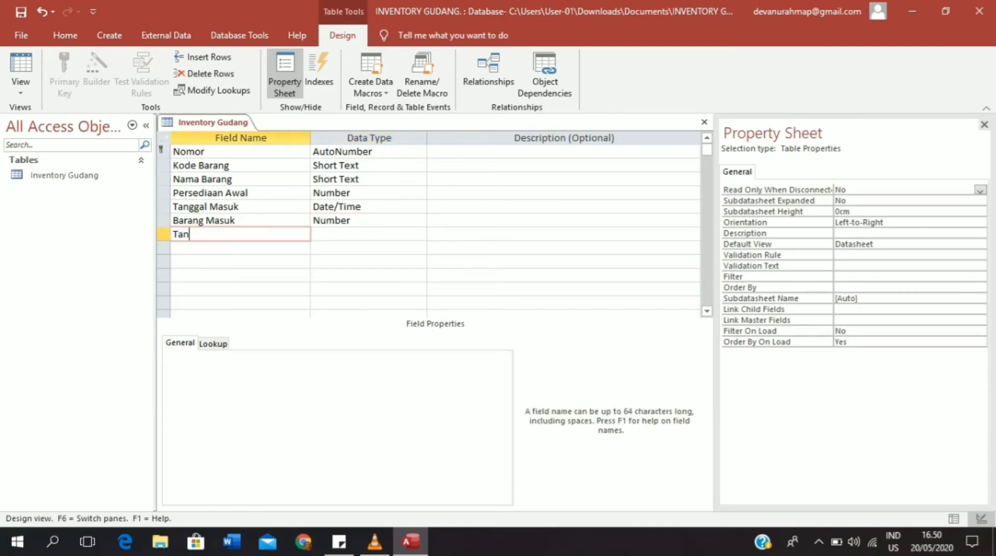
text(ggal Keluar)
click(338, 234)
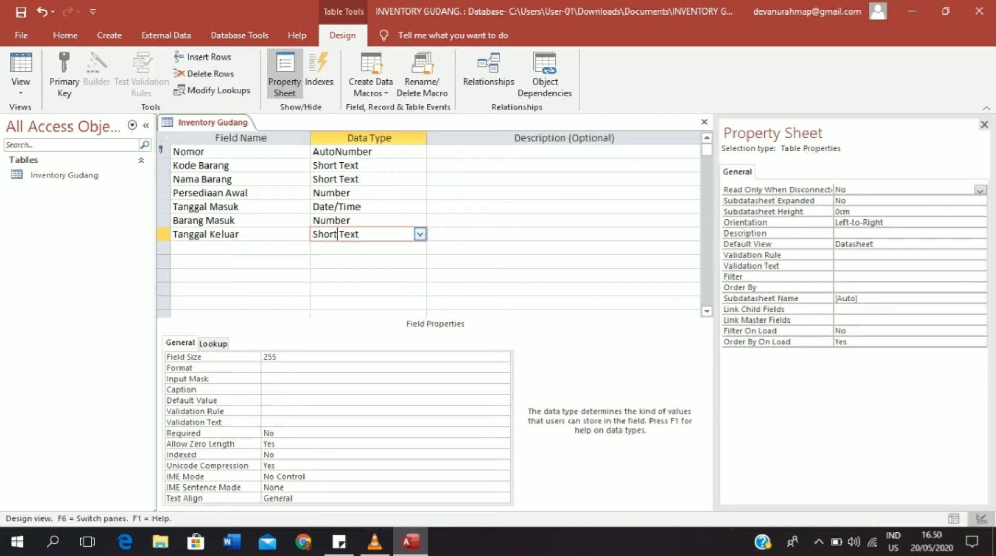
click(420, 234)
key(Down)
key(Down)
key(Down)
key(Down)
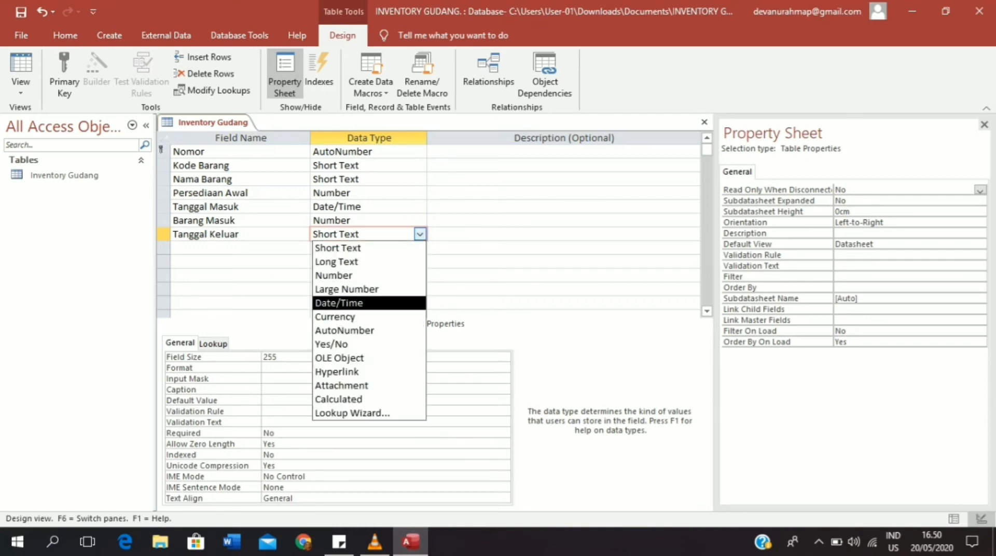
key(Return)
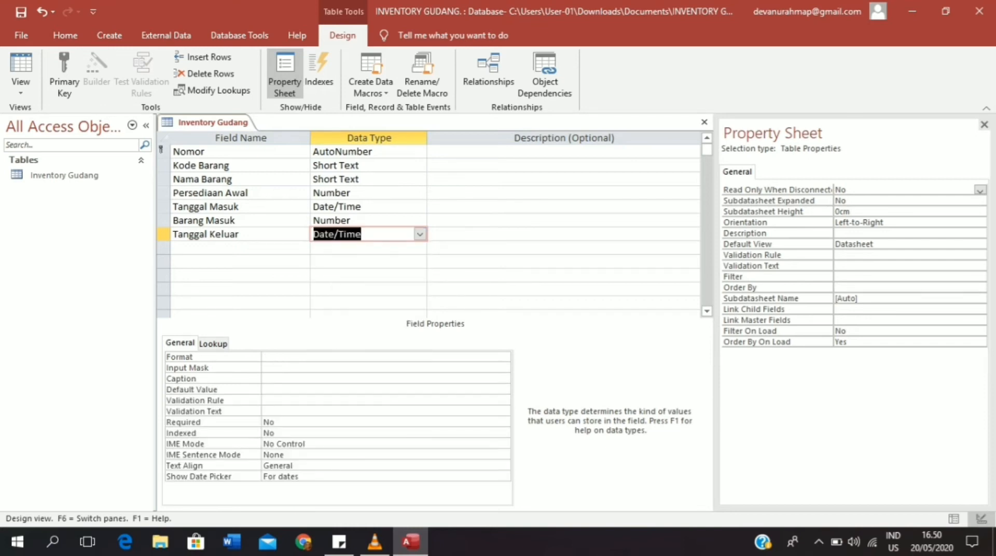
- Add a field named "Barang Keluar" with the Number data type below Tanggal Keluar
click(241, 248)
text(Barang)
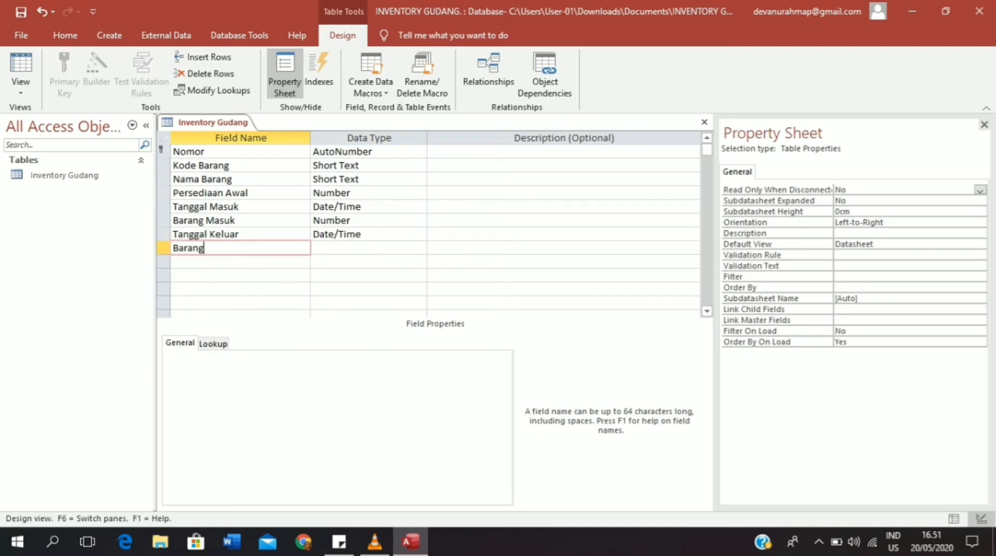
text( Keluar)
key(Tab)
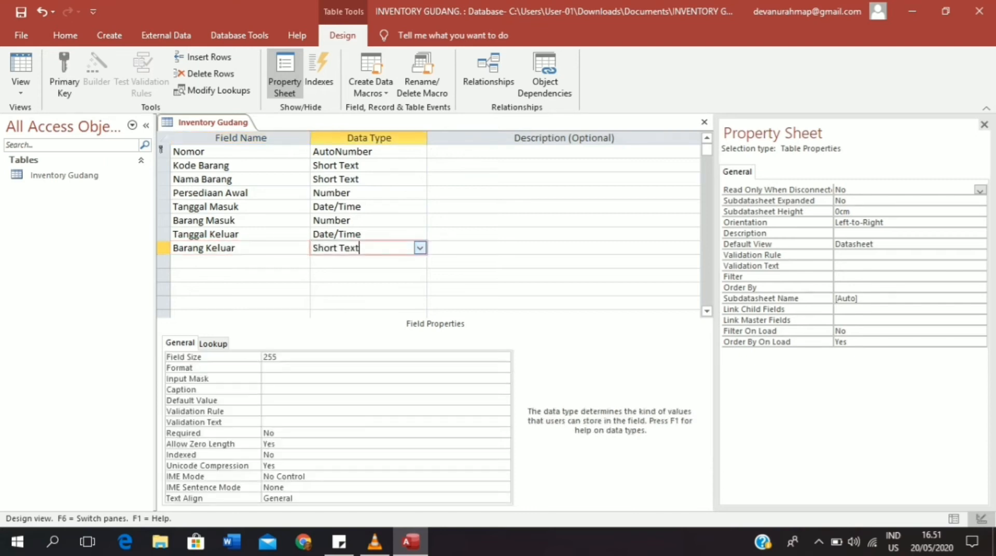
key(alt+Down)
key(Down)
key(Down)
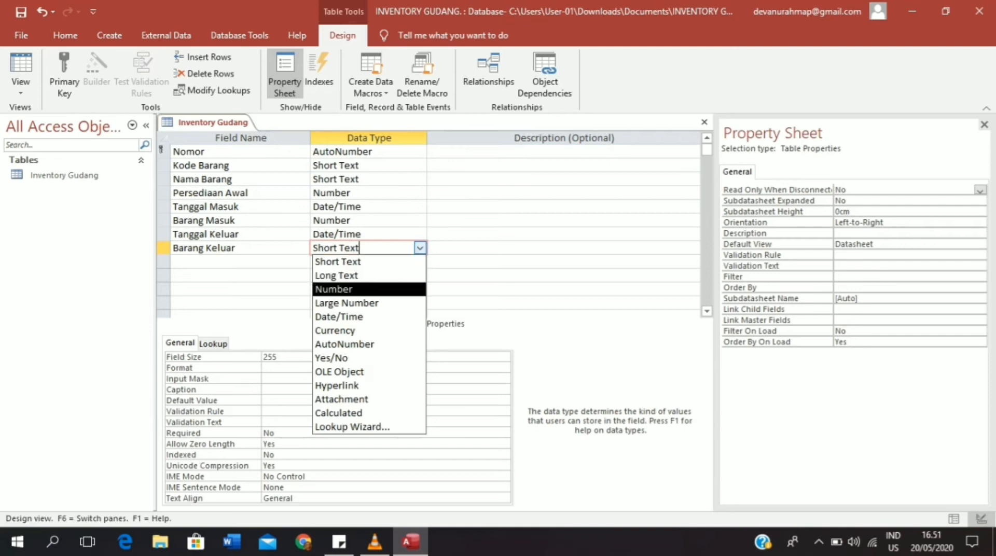
key(Return)
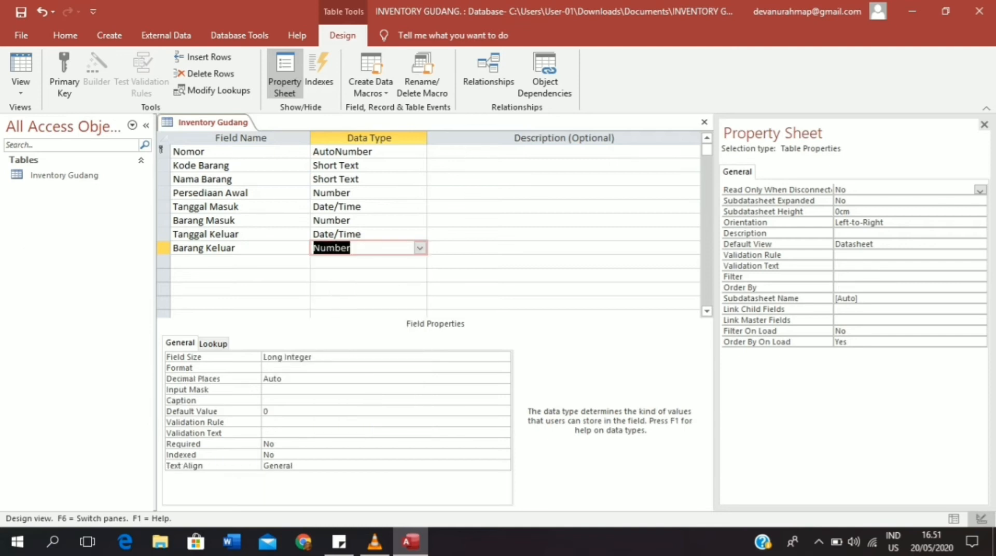
- Add a field named "Persediaan Akhir" with the Number data type below Barang Keluar
click(241, 261)
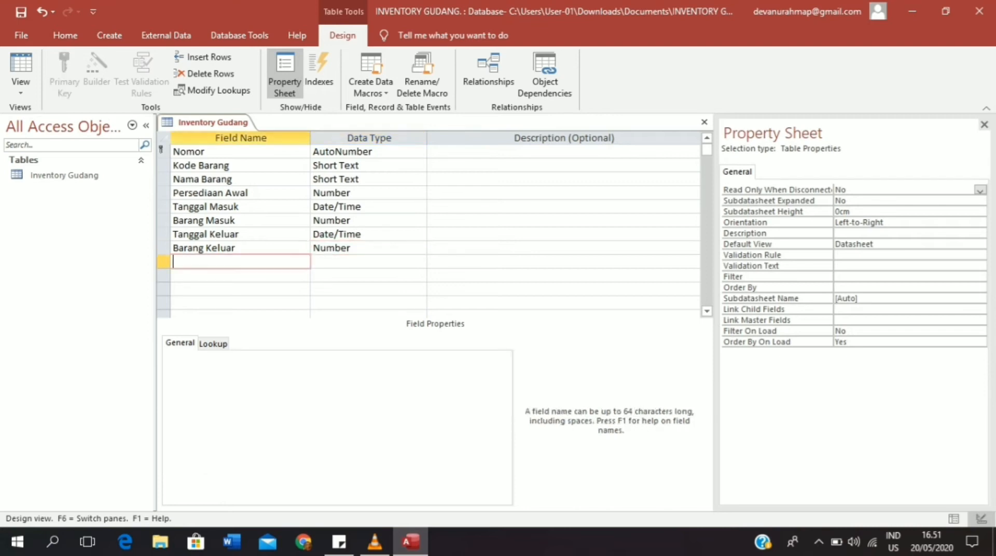
text(Persediaan Akhir)
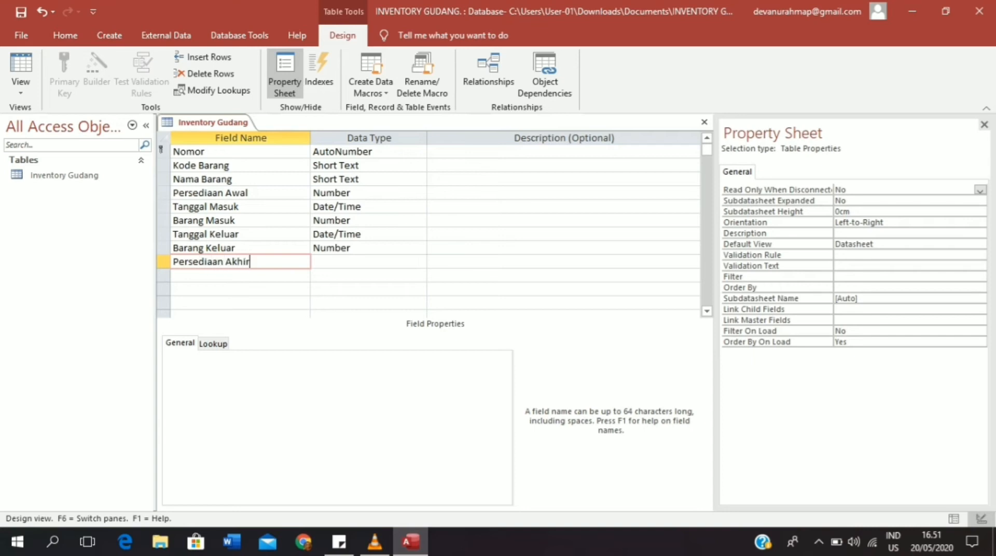
key(Tab)
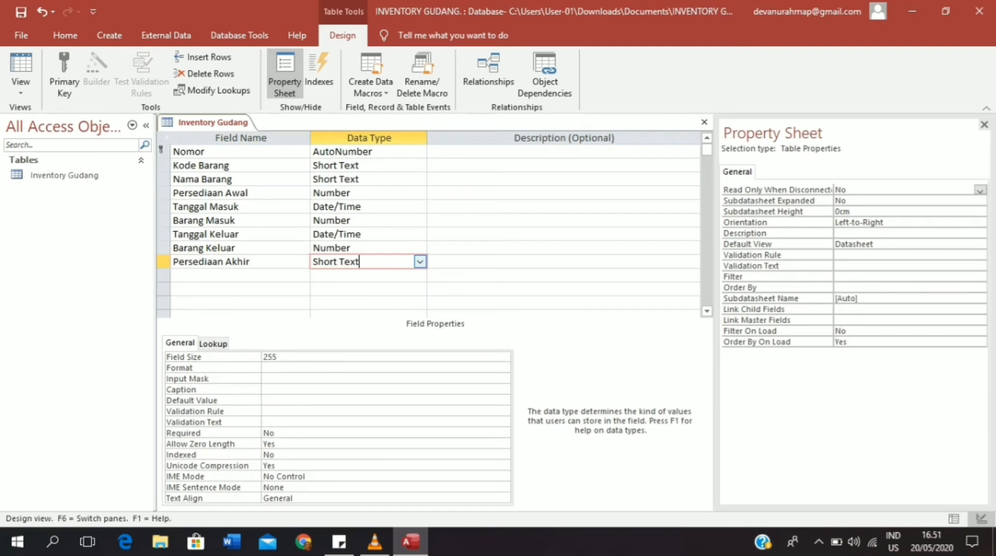
click(420, 262)
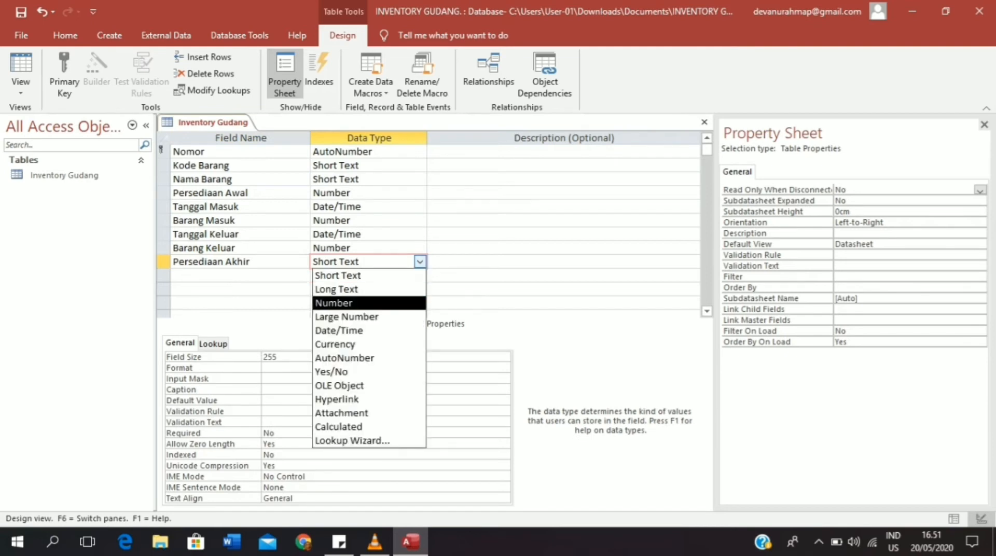
key(Return)
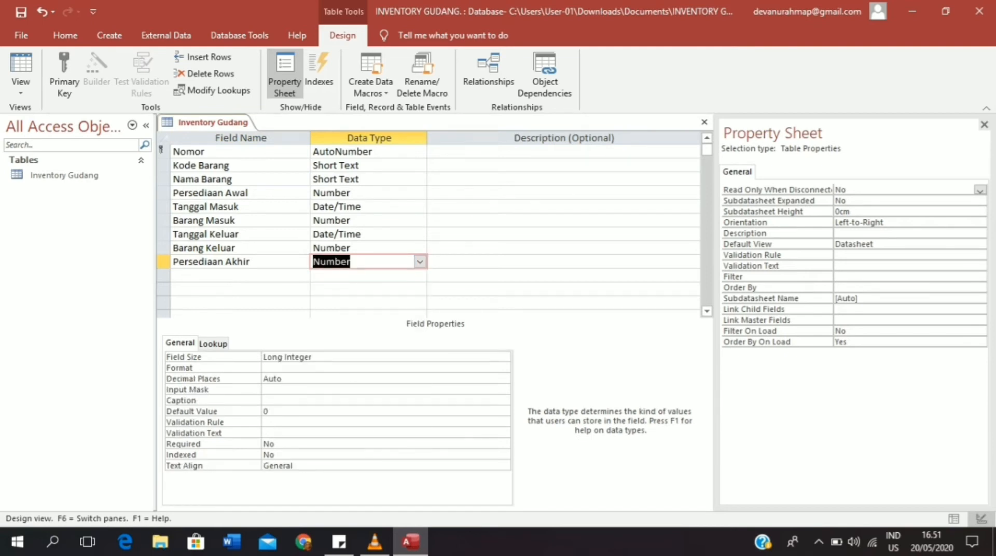
- Add a field named "Harga Satuan" with the Currency data type below Persediaan Akhir
key(Tab)
key(Tab)
text(Harga Satuan)
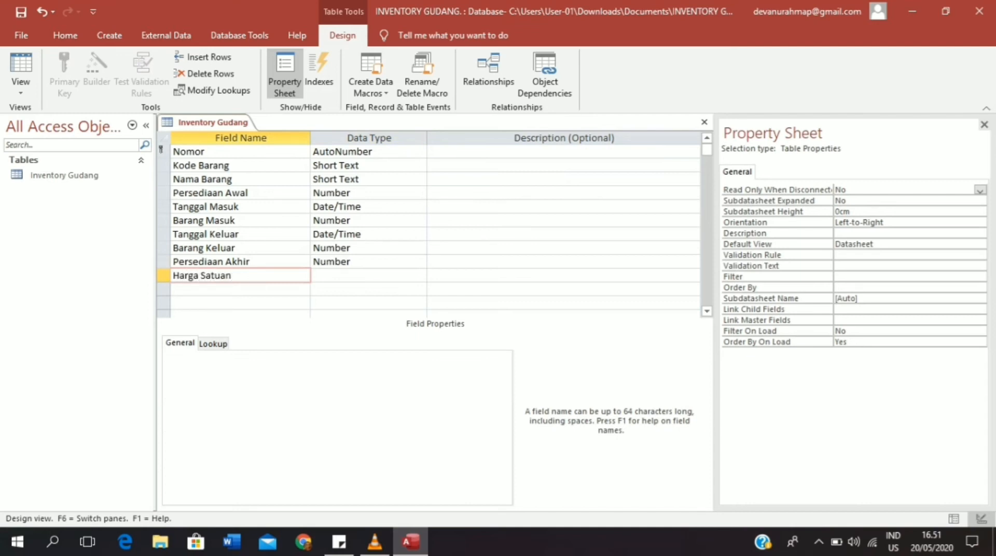
key(Tab)
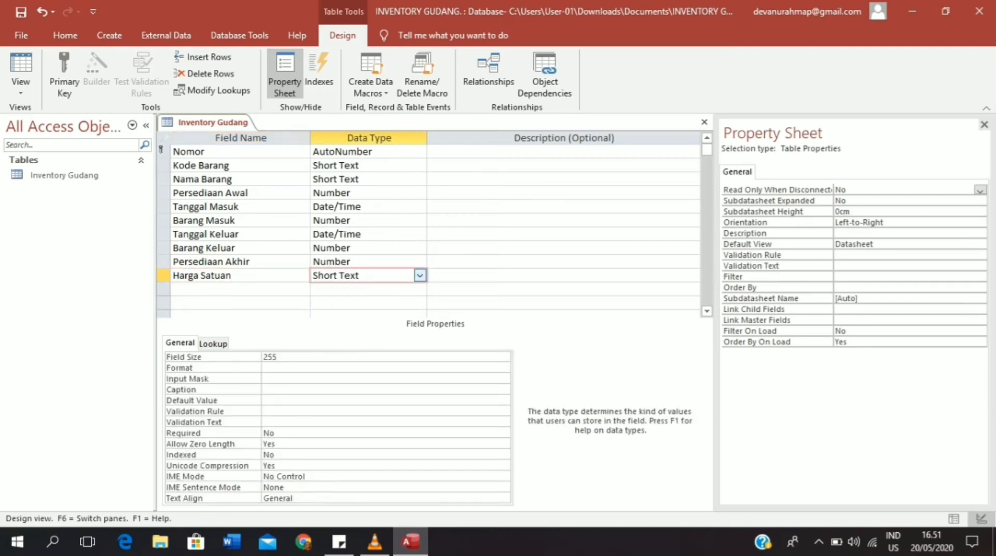
click(420, 275)
key(Down)
key(Down)
key(Down)
key(Down)
key(Down)
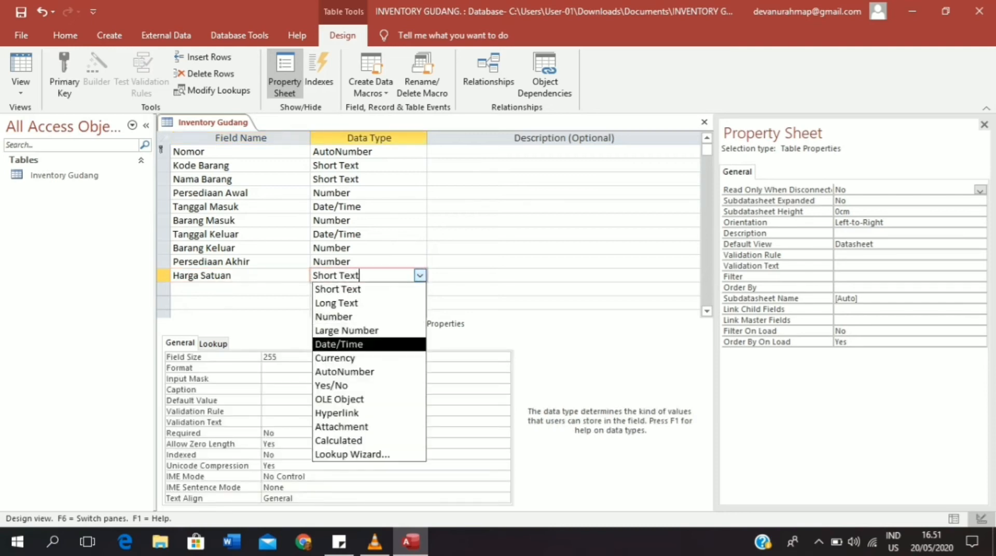
key(Return)
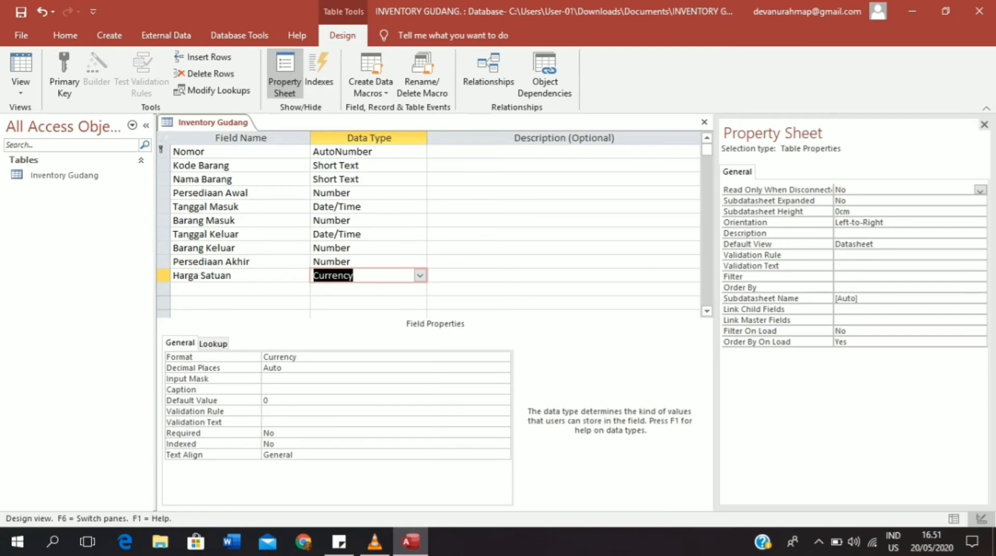
- Add a field named "Jumlah" with the Currency data type below Harga Satuan
click(240, 289)
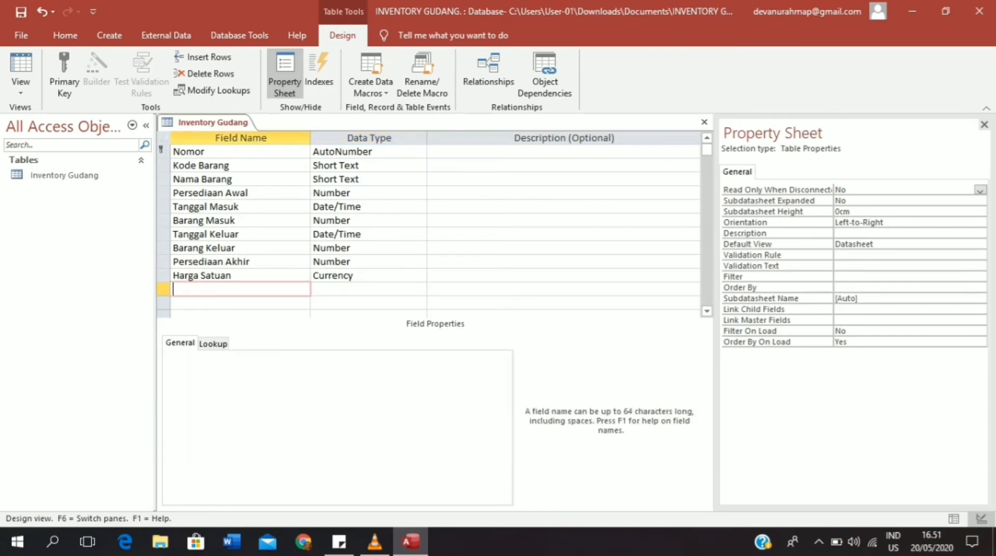
text(Ju)
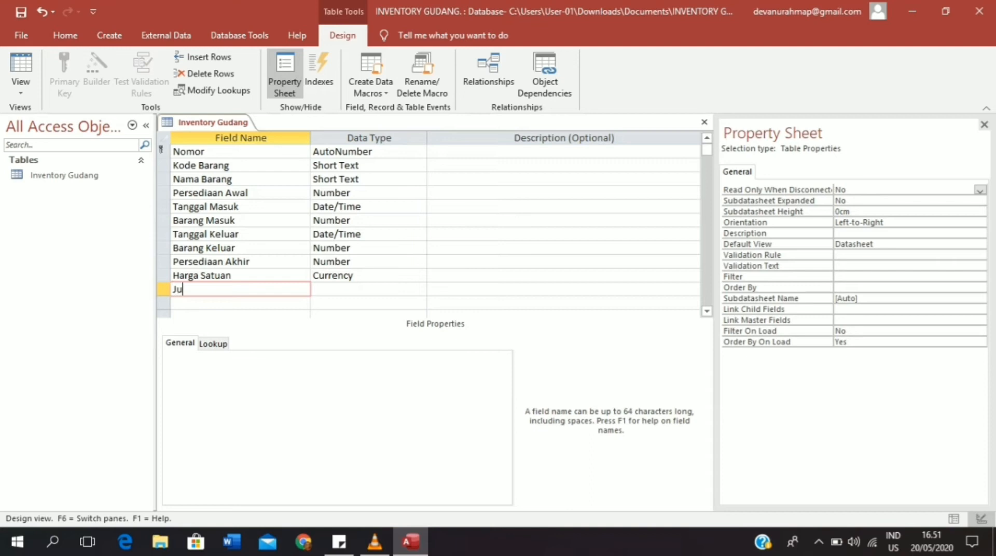
text(mlah)
key(Tab)
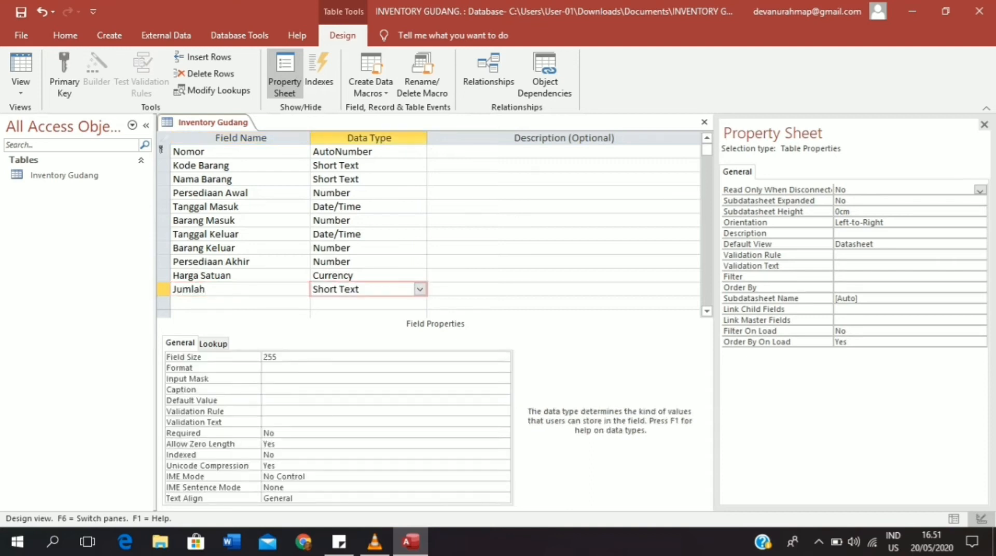
click(434, 289)
click(420, 290)
click(420, 289)
key(Down)
key(Down)
key(Down)
key(Down)
key(Down)
key(Return)
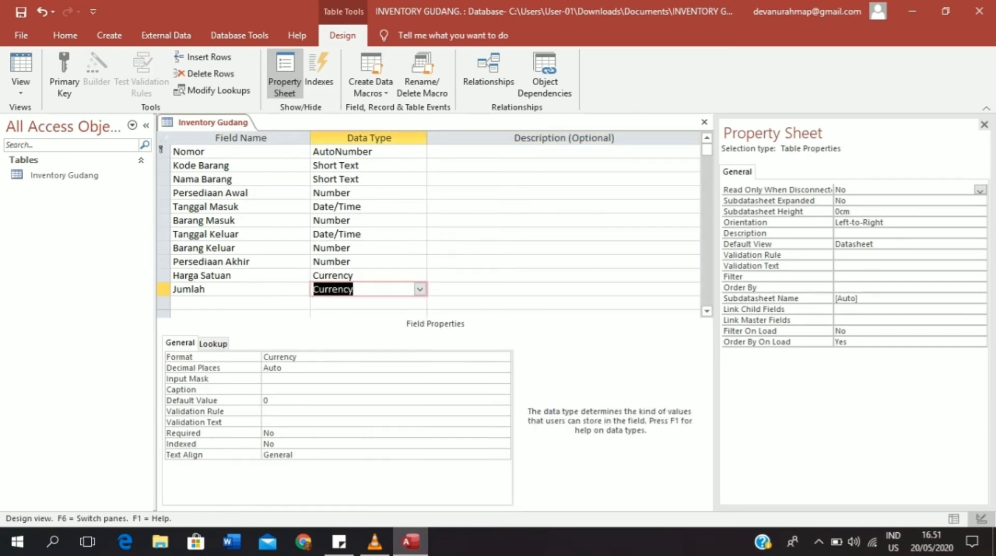
- Add a field named "Keterangan" with the Long Text data type below Jumlah
click(240, 303)
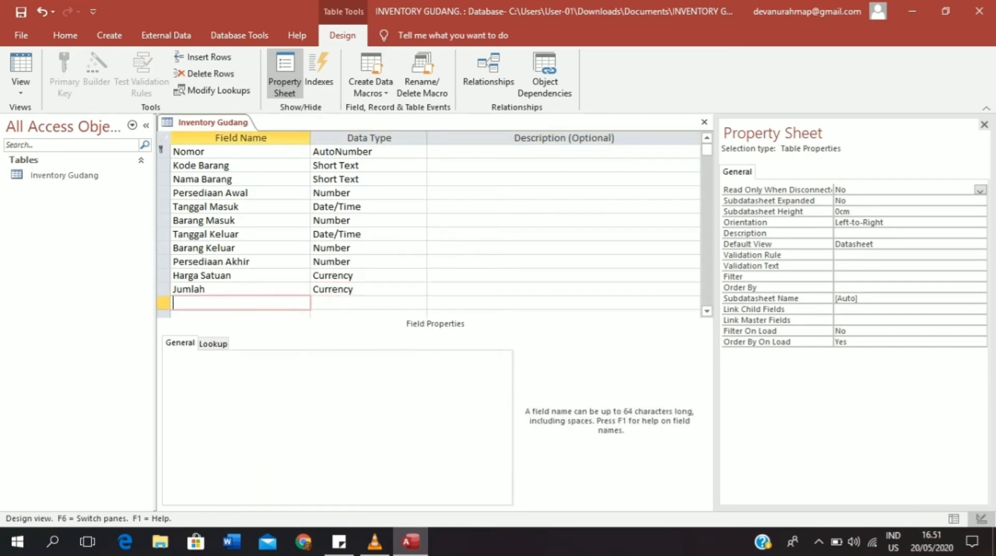
text(Keterangan)
key(Tab)
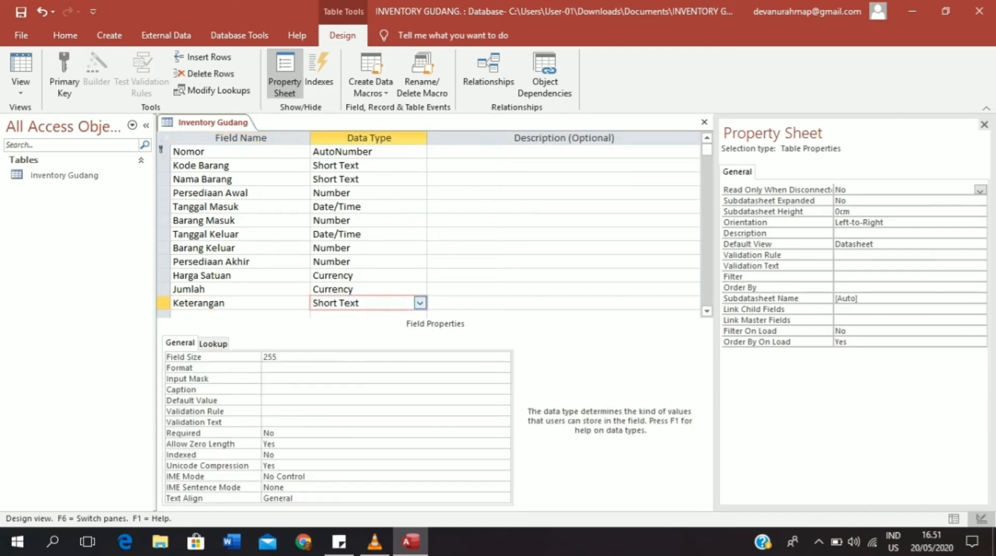
key(alt+Down)
key(Down)
key(Down)
key(Down)
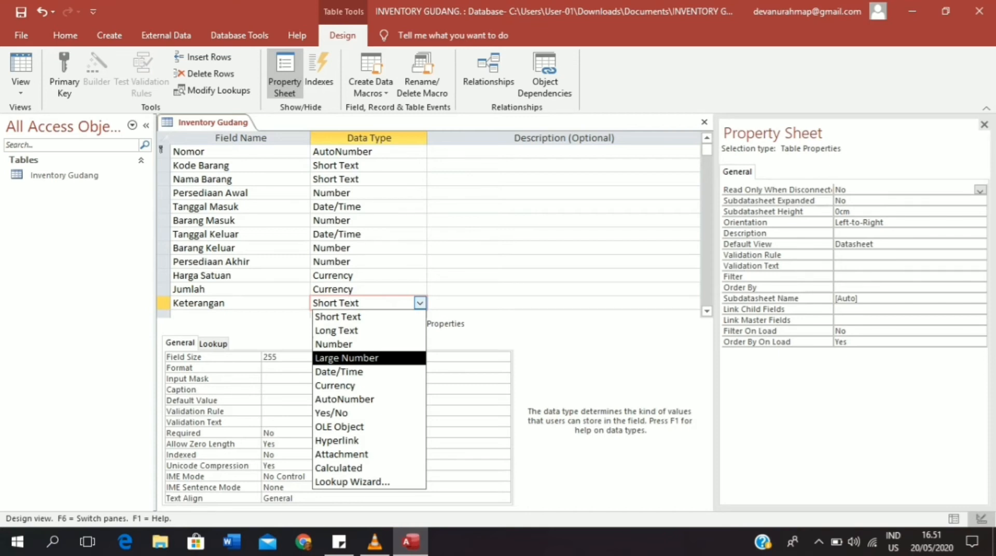
key(Up)
key(Up)
key(Return)
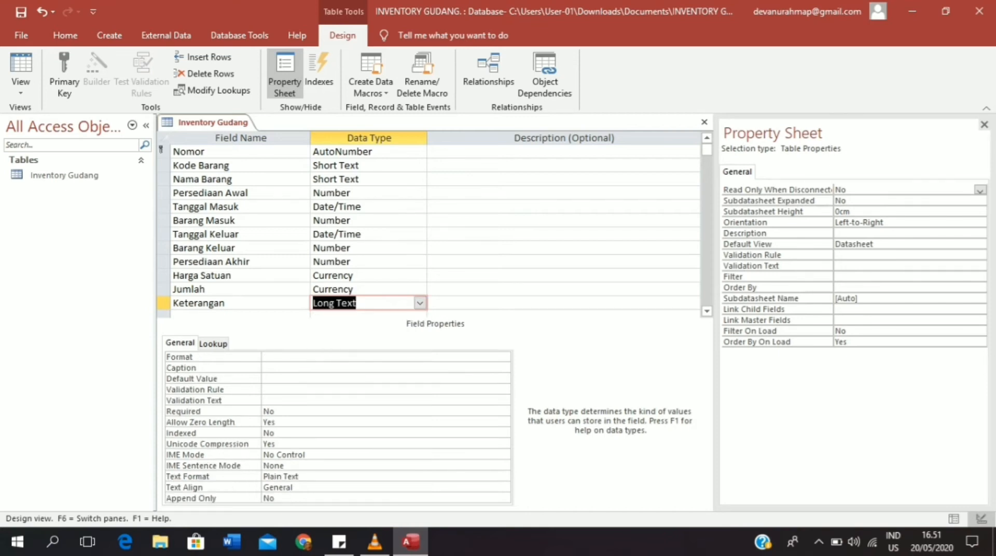
key(Return)
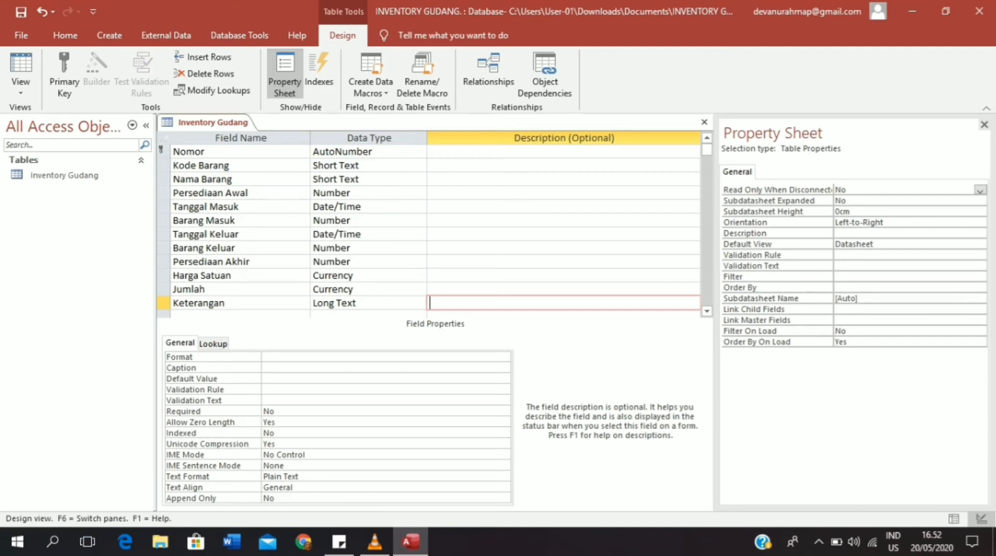
- Save the Inventory Gudang table design and switch the table to Datasheet View
right_click(240, 123)
click(273, 131)
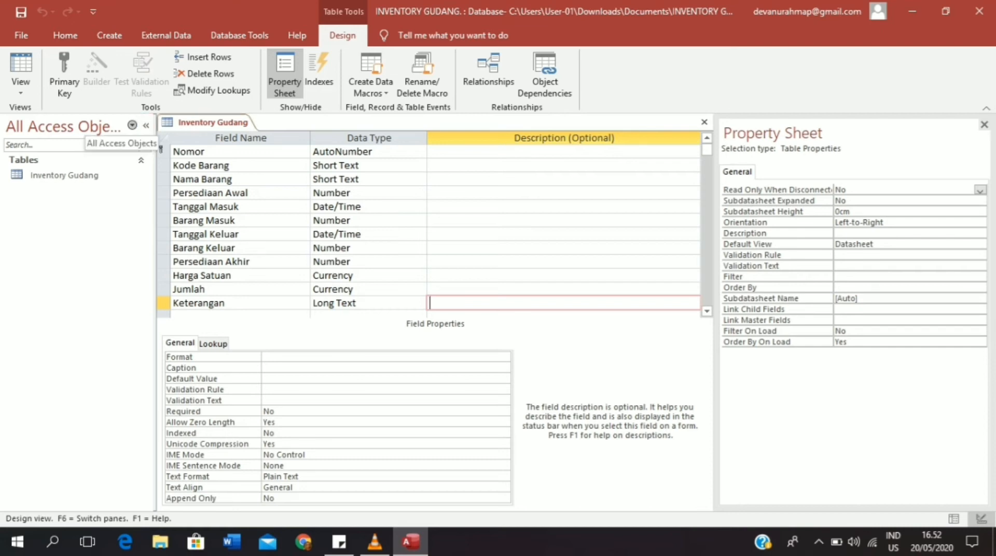
click(21, 86)
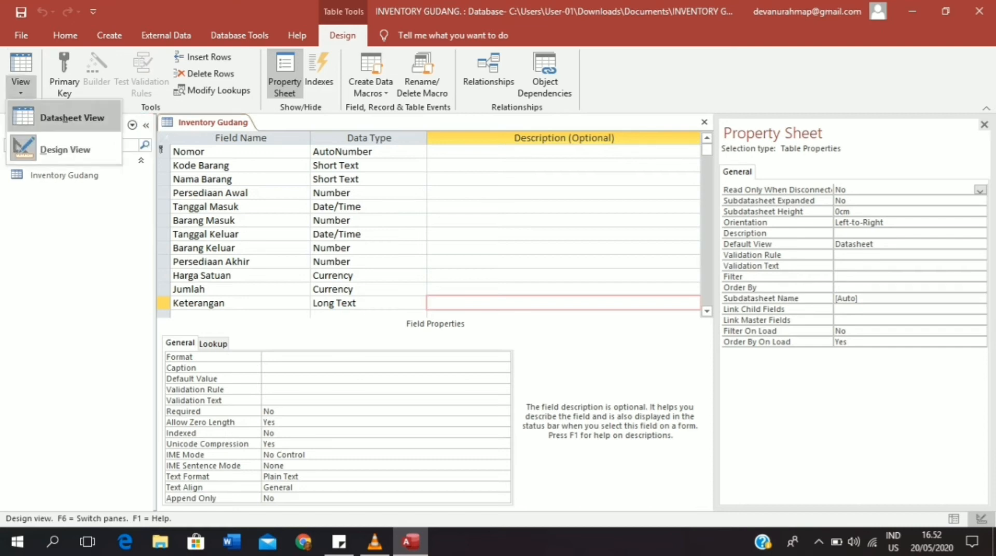
click(63, 118)
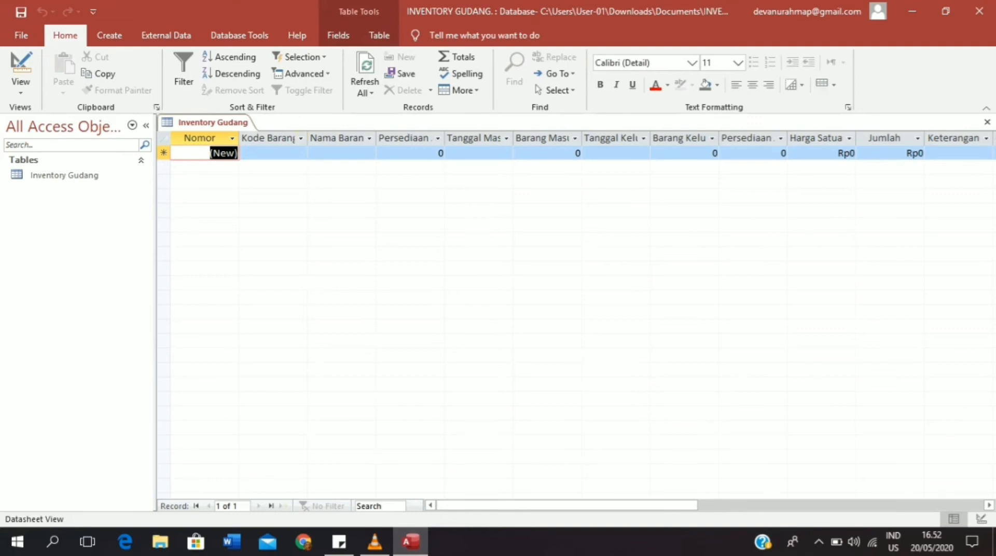
- Widen the datasheet columns from Kode Barang through Persediaan Akhir to fit their full headings
drag(307, 138, 328, 138)
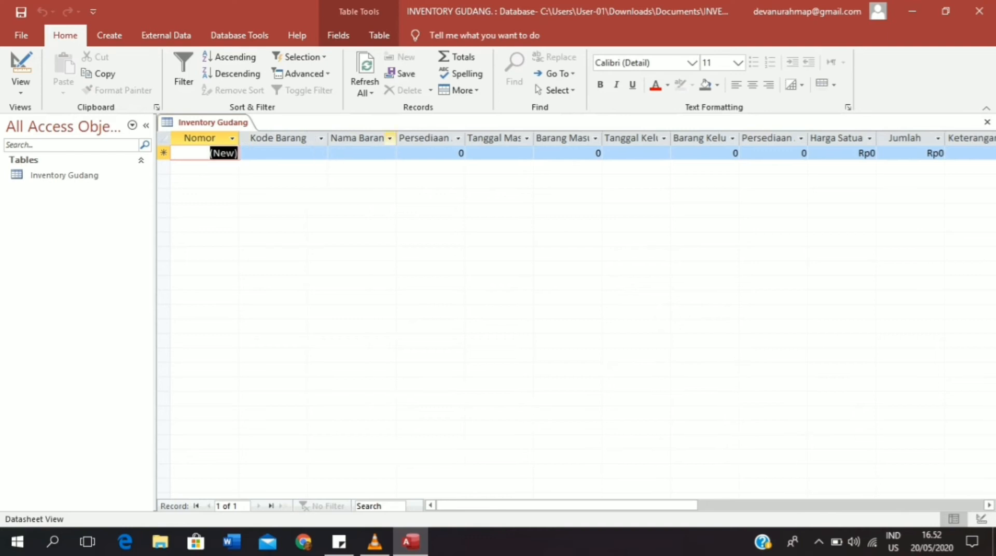
drag(397, 137, 420, 137)
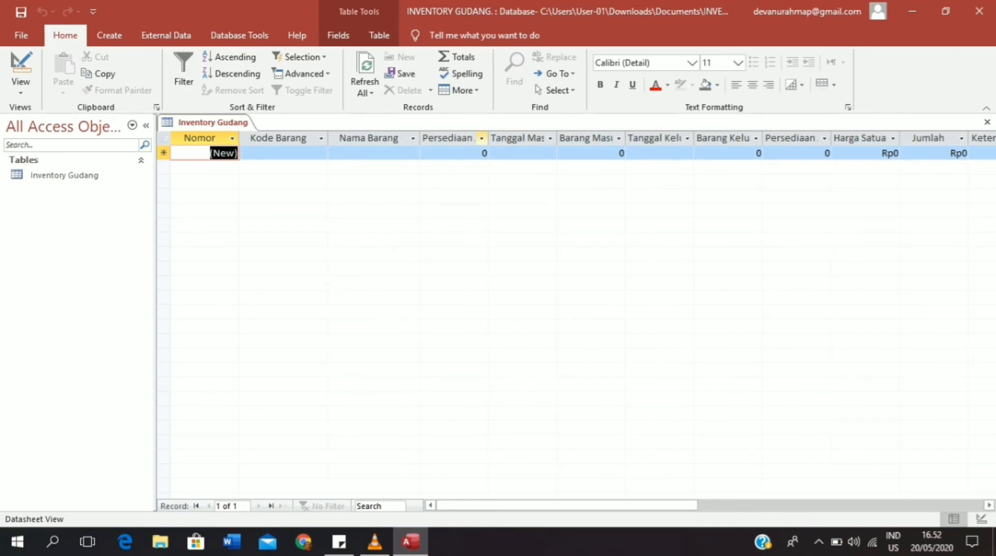
drag(488, 137, 504, 137)
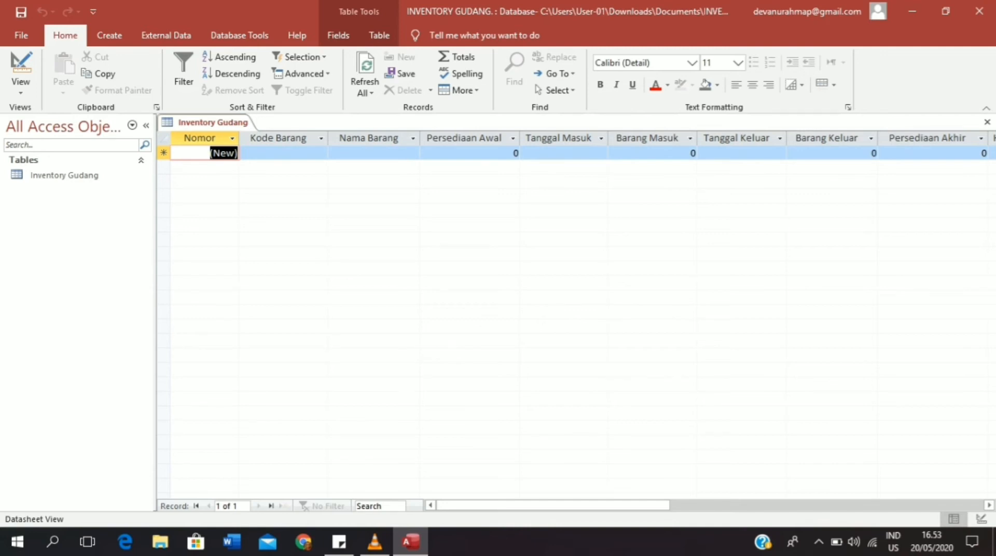
- Fill the first record with Kode Barang KD001, Nama Barang "Buku Tulis" and Persediaan Awal 75
click(282, 153)
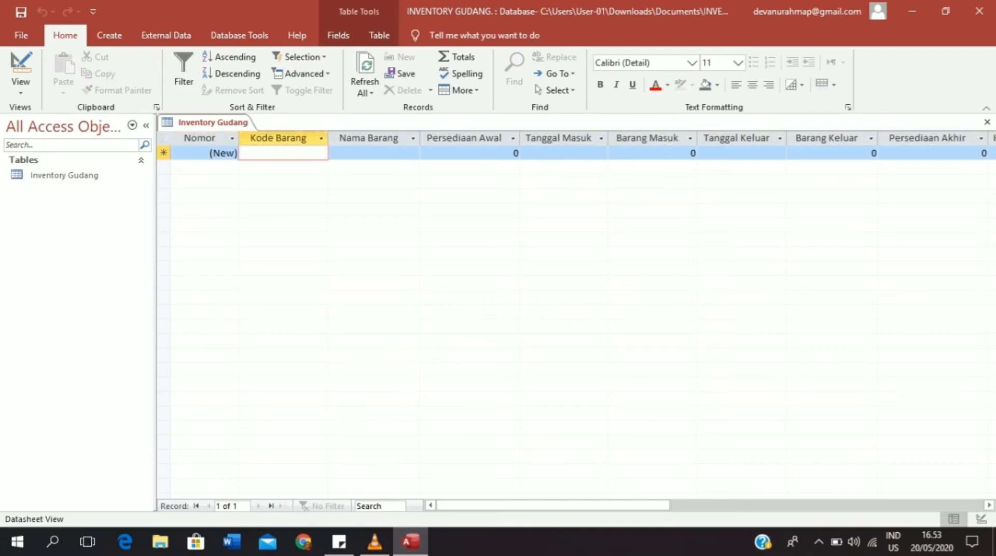
text(KD001)
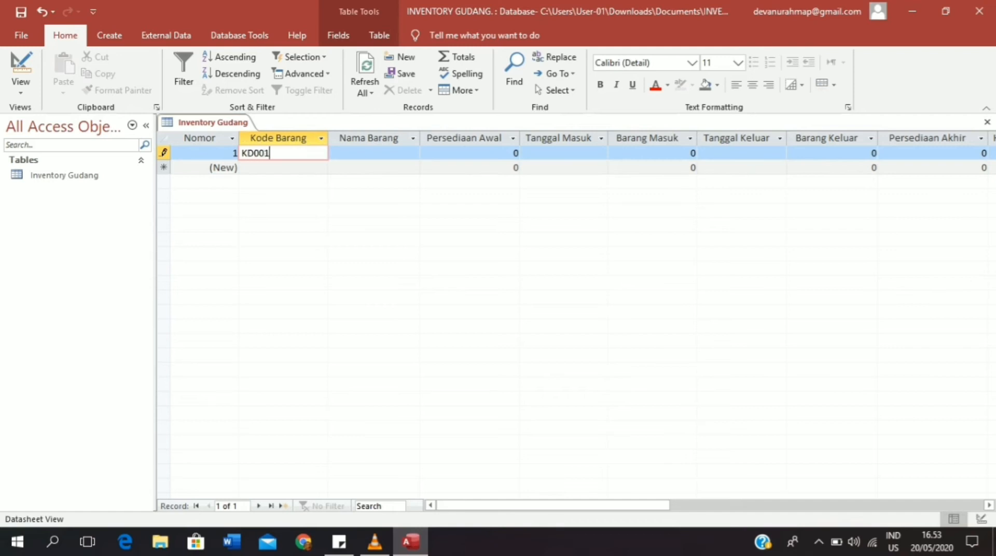
click(337, 153)
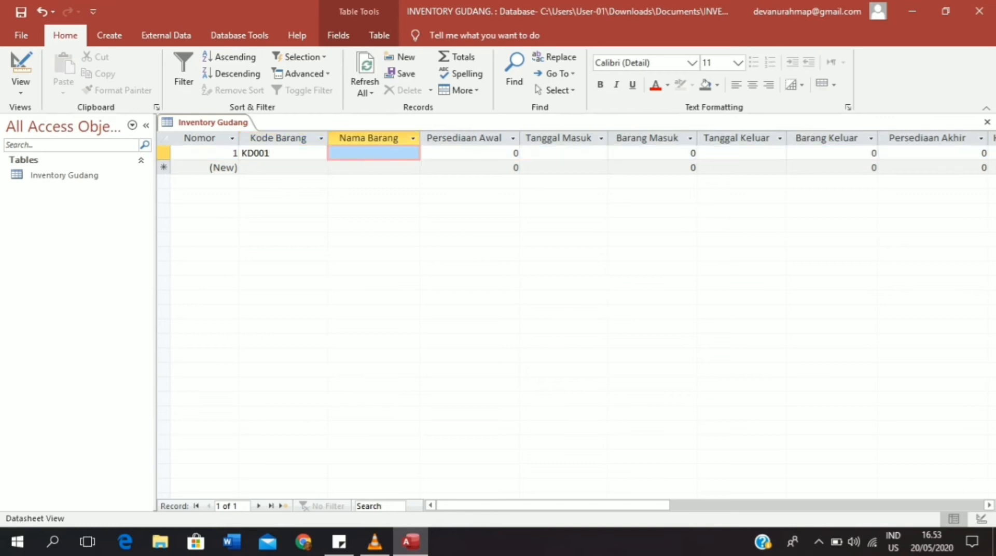
text(Buk)
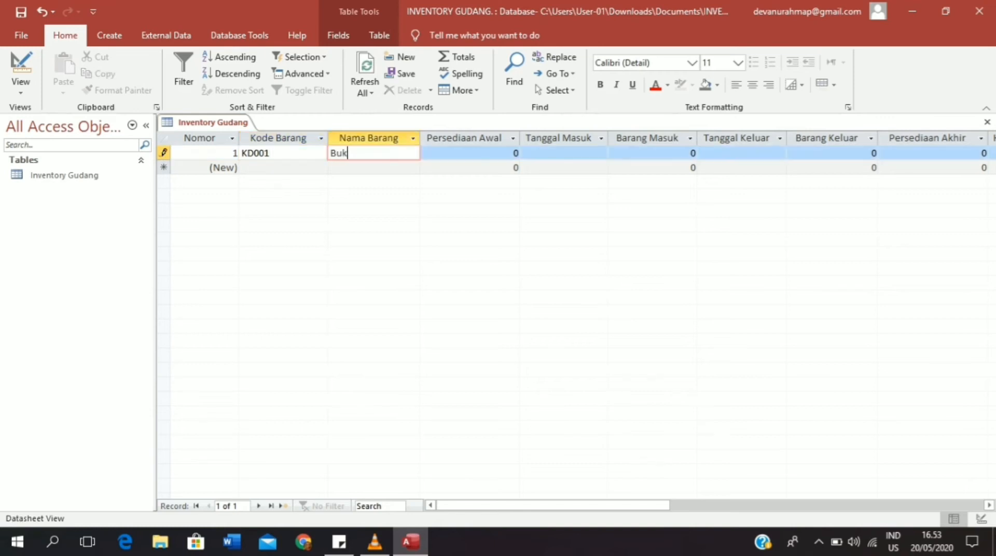
text(u Tulis)
click(513, 153)
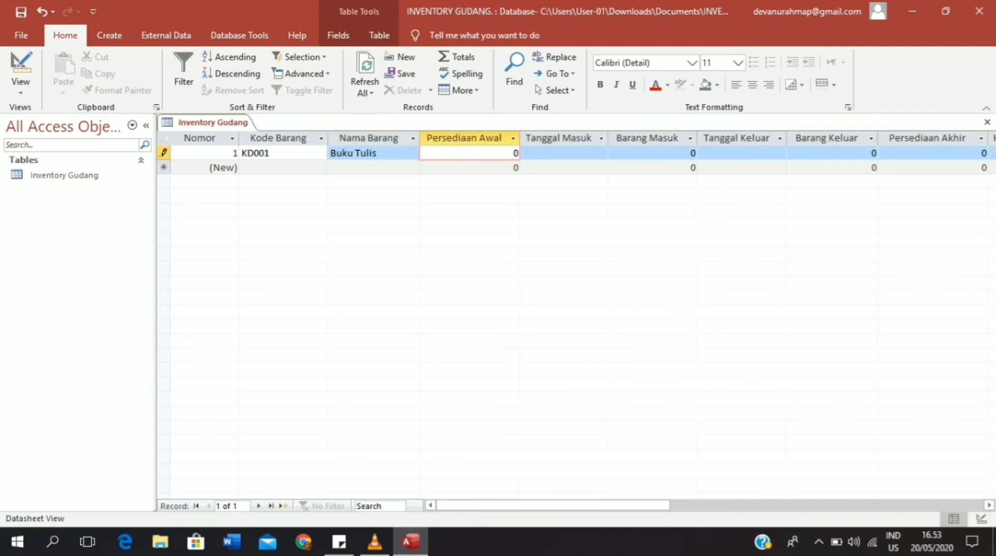
key(BackSpace)
text(75)
- Fill the first record's Tanggal Masuk with 01/05/2020 and its Barang Masuk with 50
click(563, 153)
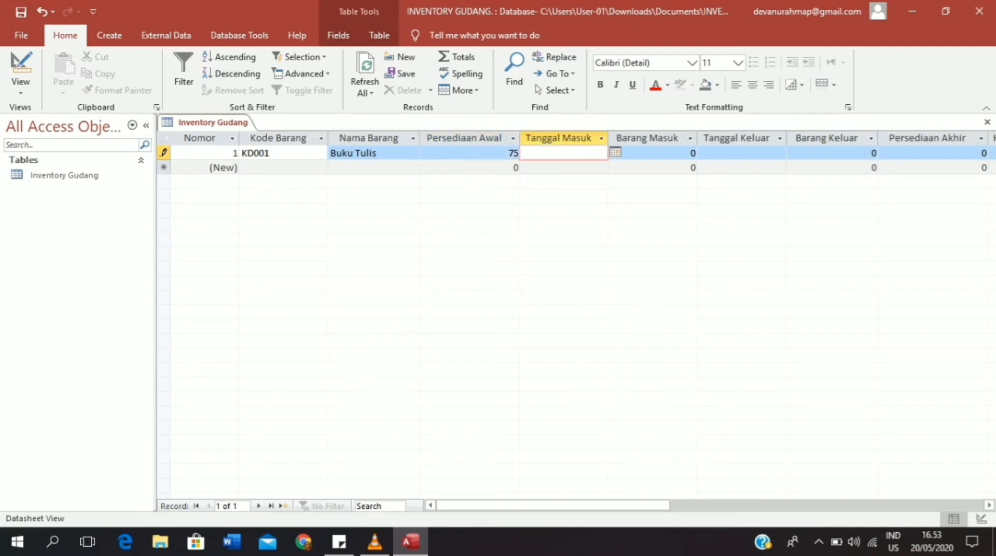
click(615, 152)
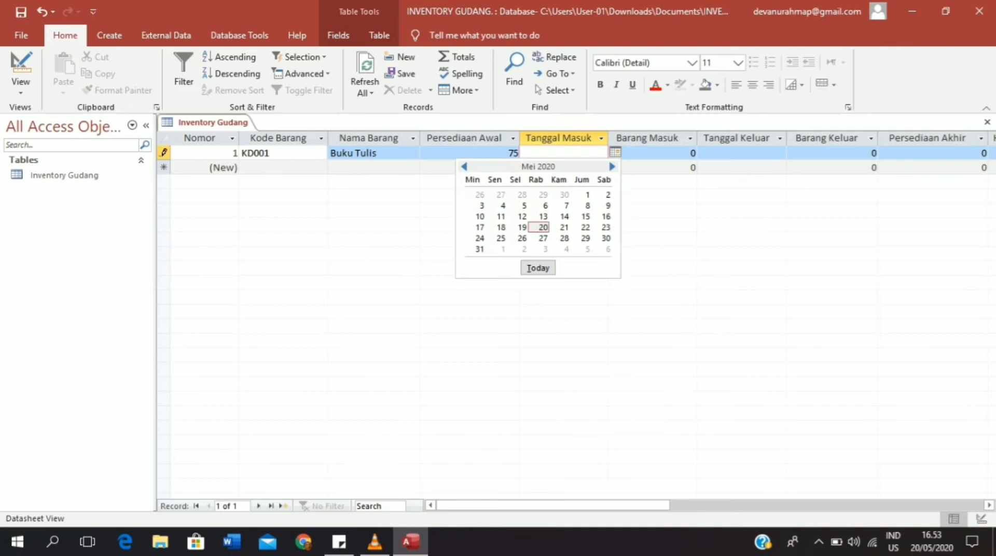
click(588, 194)
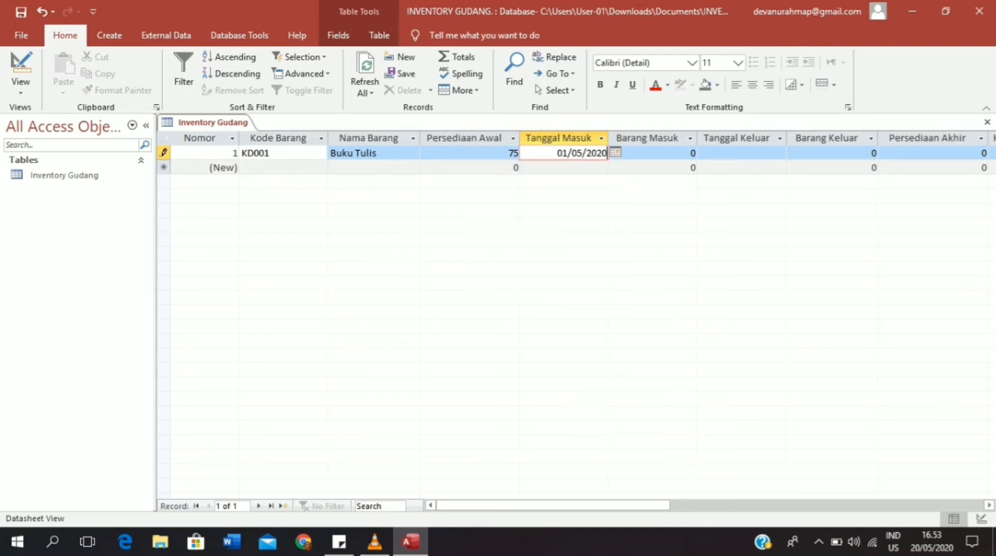
click(690, 153)
key(shift+Right)
key(BackSpace)
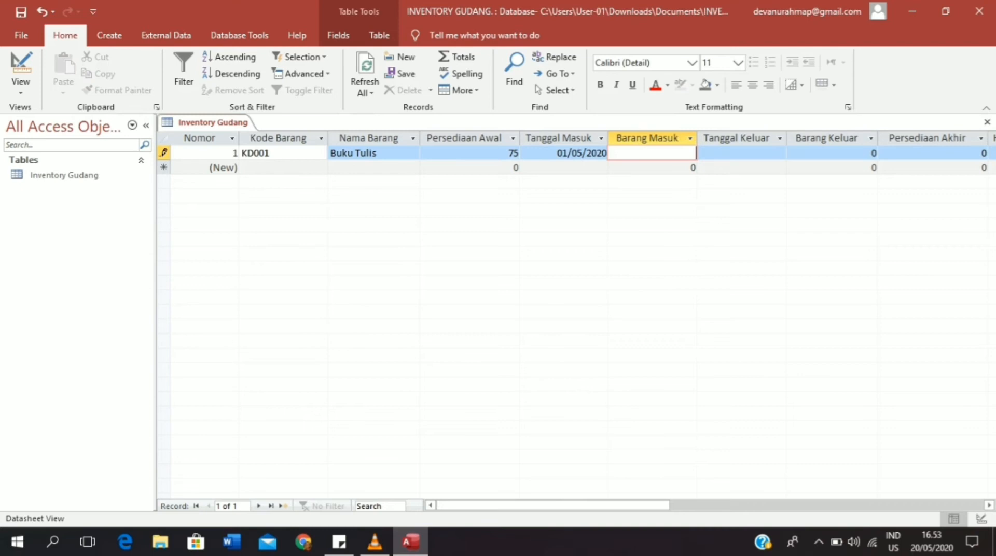
text(50)
key(Tab)
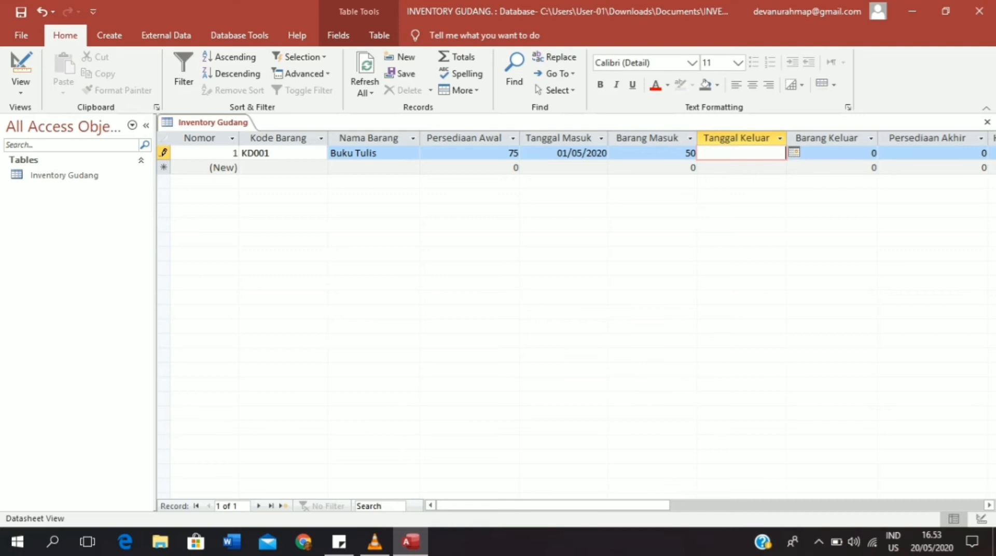
- Fill the first record's Tanggal Keluar with 11/05/2020 and its Barang Keluar with 35
click(793, 152)
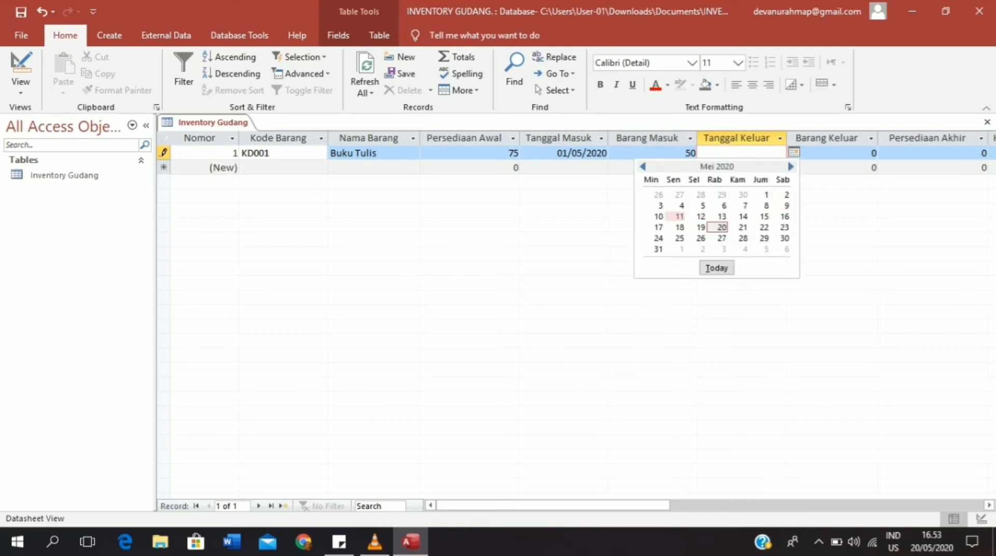
click(680, 216)
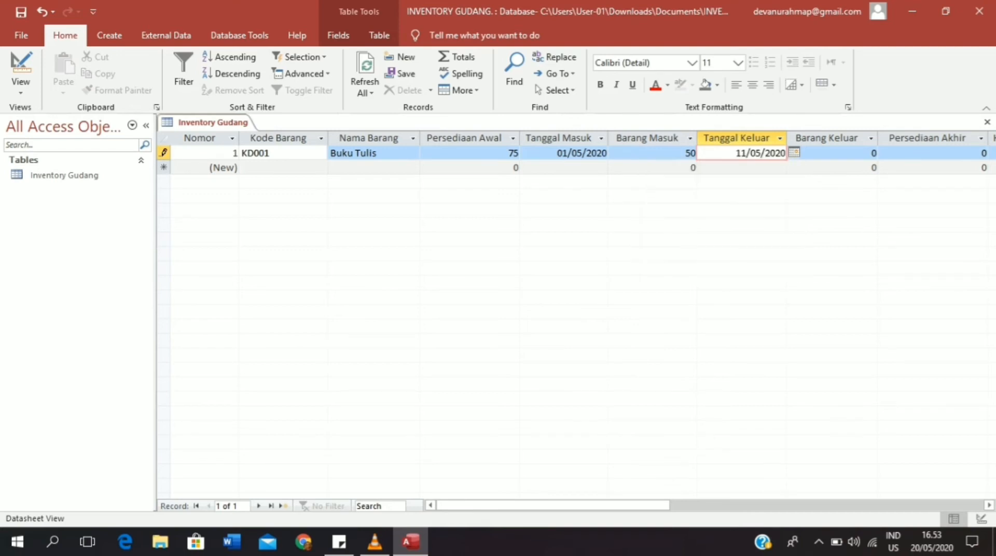
click(868, 153)
drag(869, 153, 877, 153)
key(BackSpace)
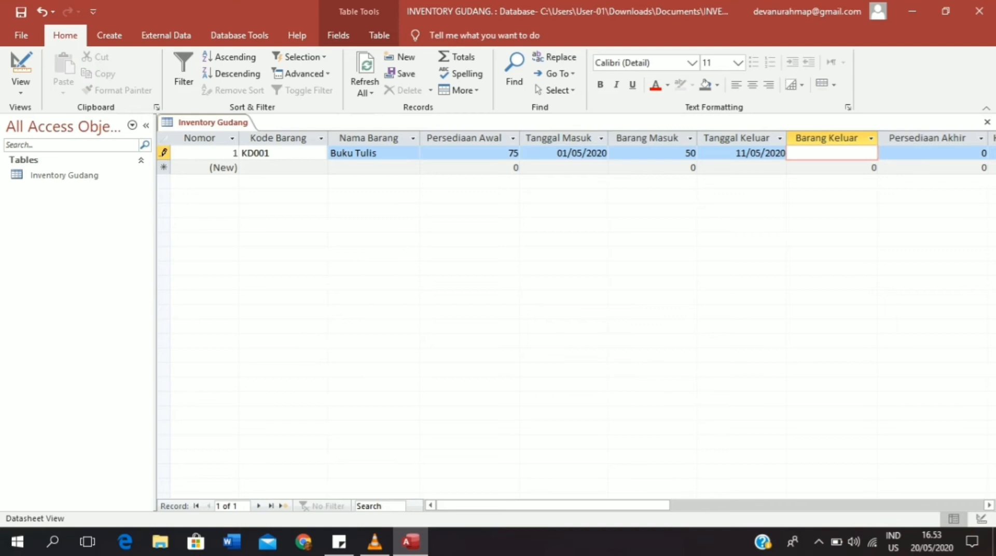
text(35)
- Set the first record's Harga Satuan to Rp5000, leaving Persediaan Akhir, Jumlah and Keterangan unfilled
drag(553, 505, 656, 505)
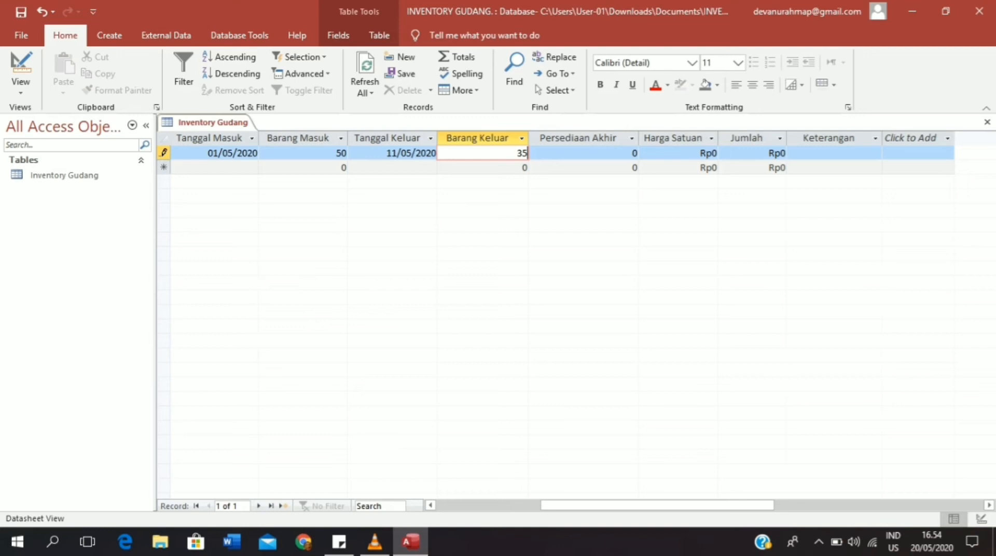
click(713, 153)
key(BackSpace)
text(5000)
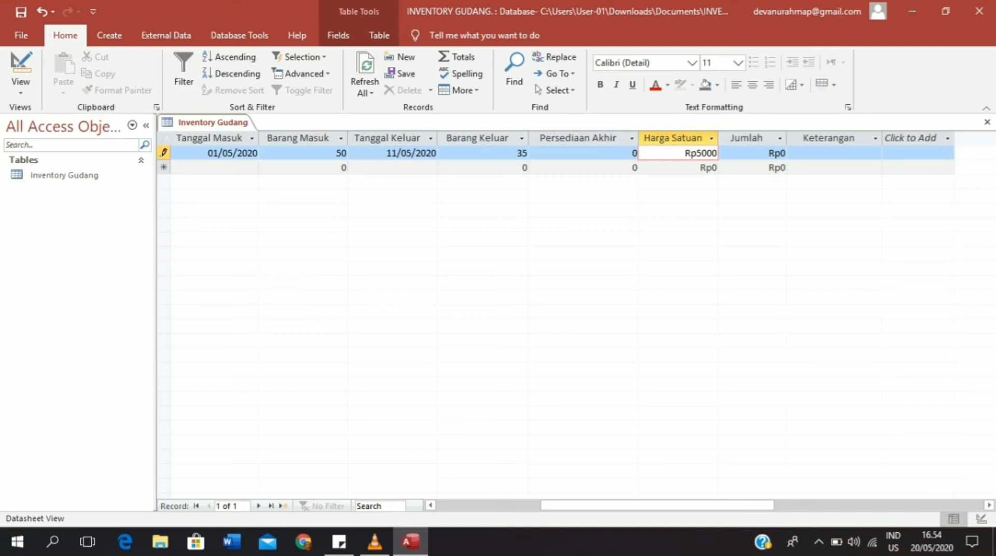
key(Tab)
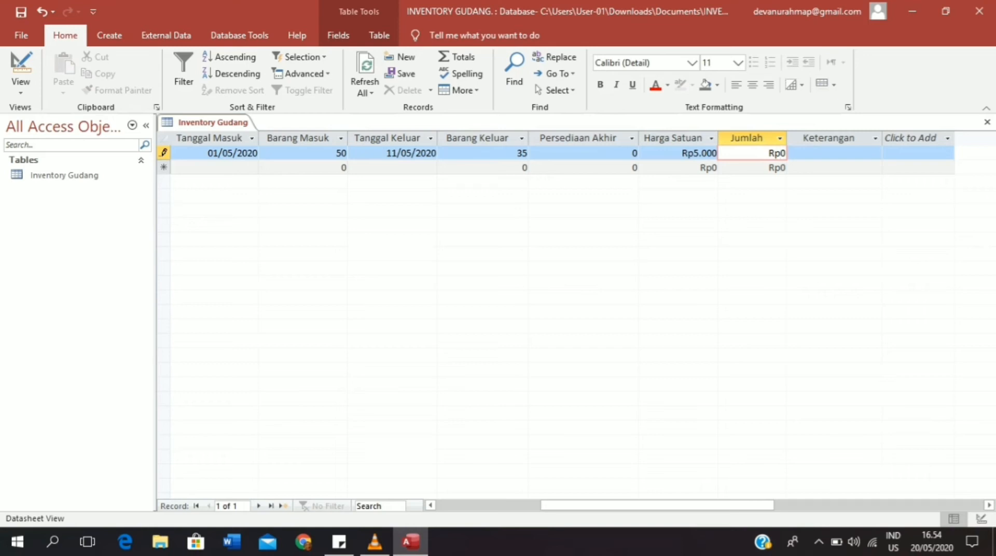
click(789, 153)
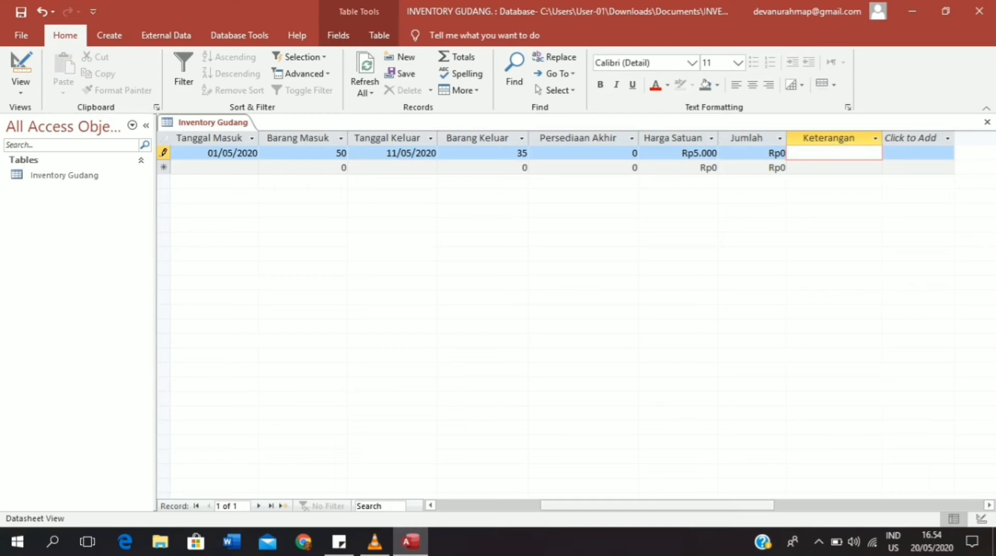
- Save the Inventory Gudang table with its first record
drag(657, 505, 553, 505)
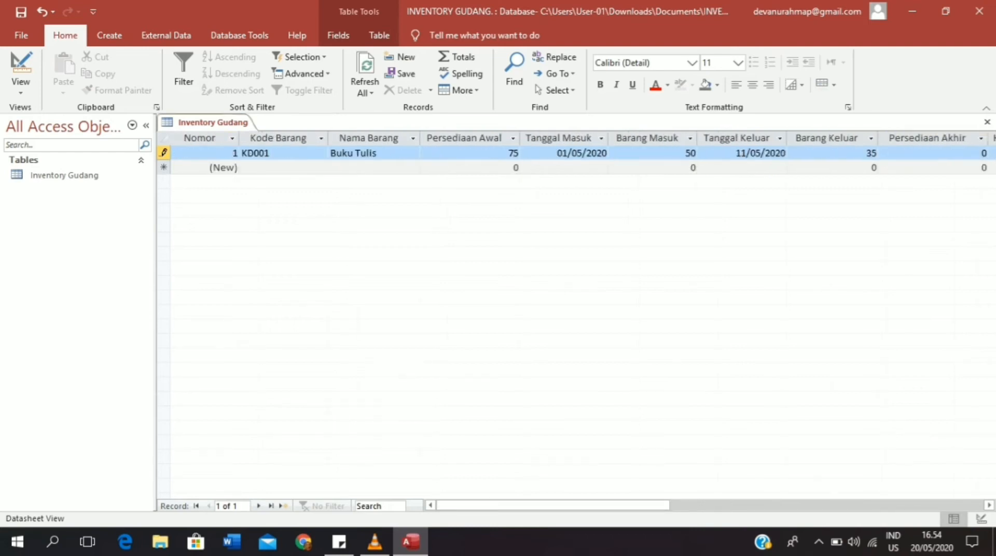
right_click(224, 123)
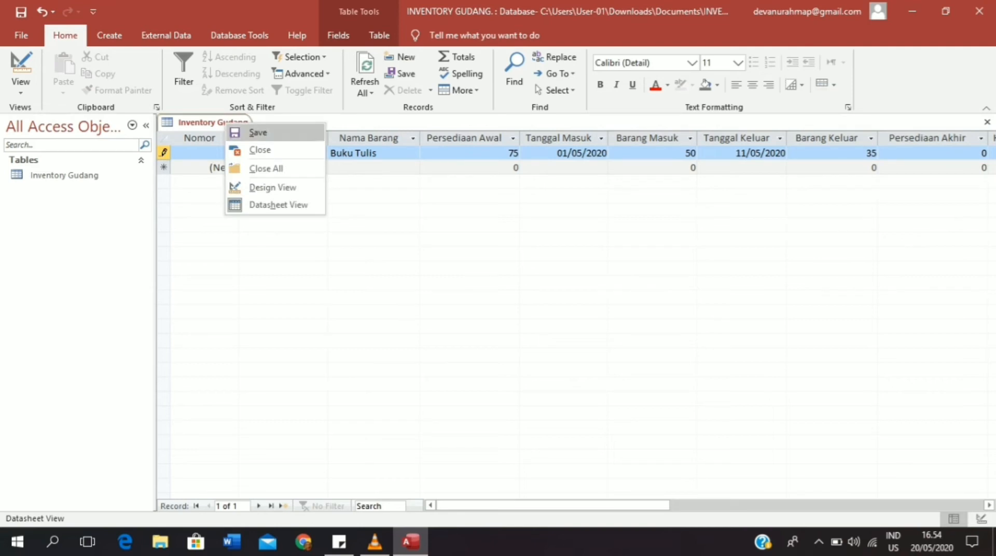
click(258, 132)
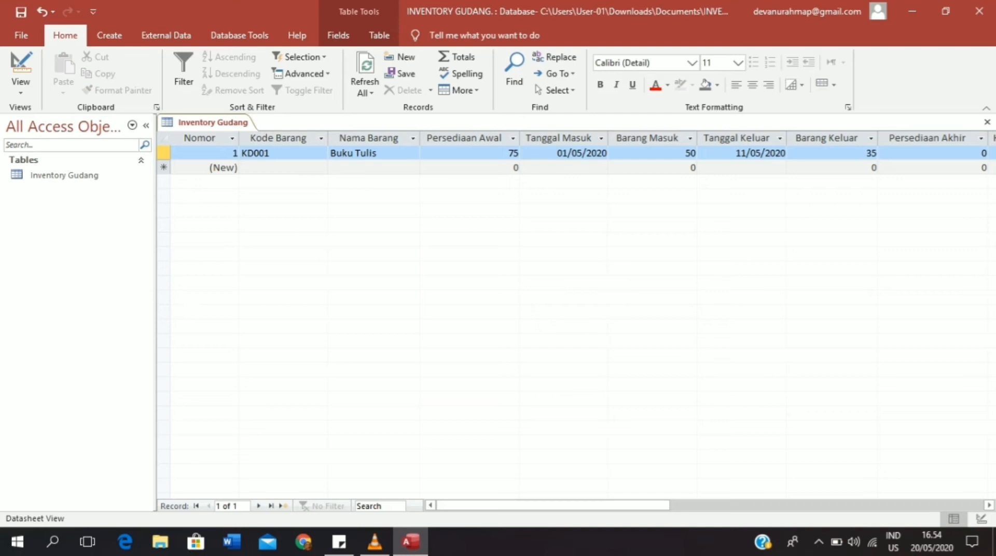
- Create a new query in Design View with the Inventory Gudang table as its source
click(109, 35)
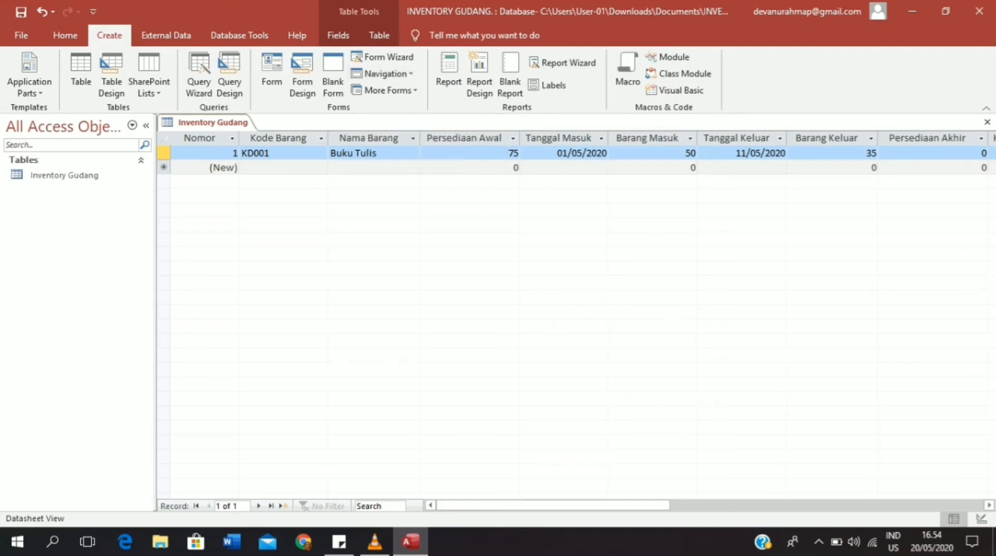
click(228, 75)
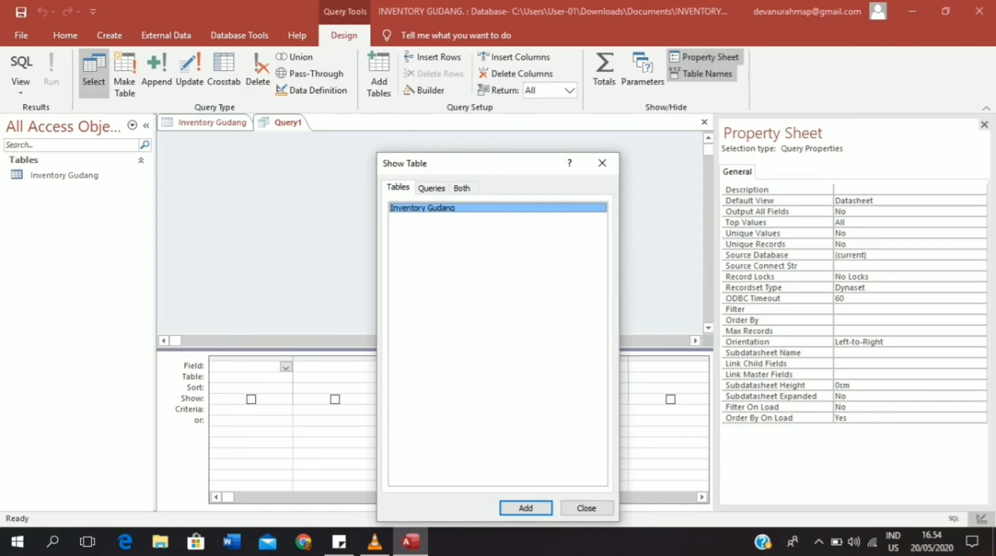
click(526, 507)
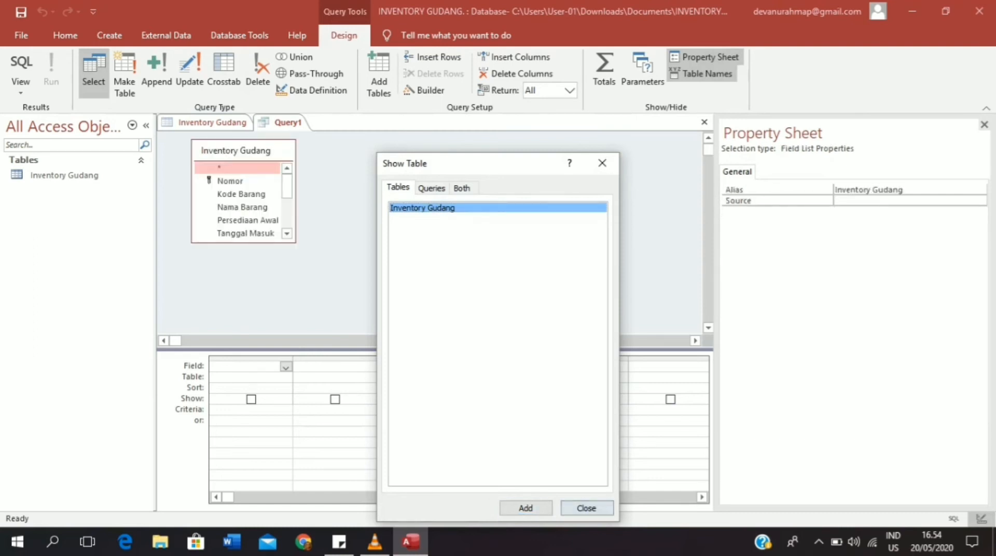
click(586, 508)
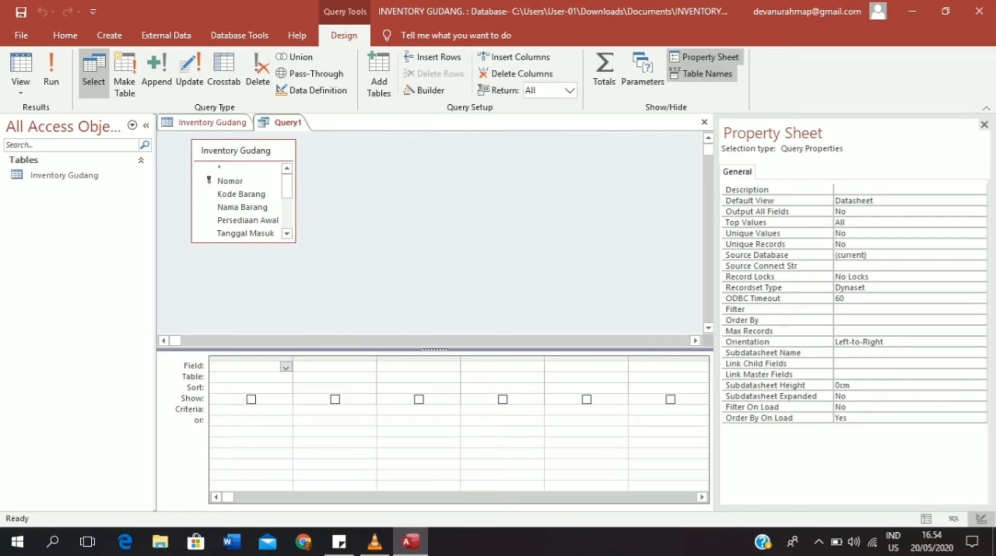
- Add the Nomor and Kode Barang fields from Inventory Gudang to the first two columns of the query grid
click(286, 378)
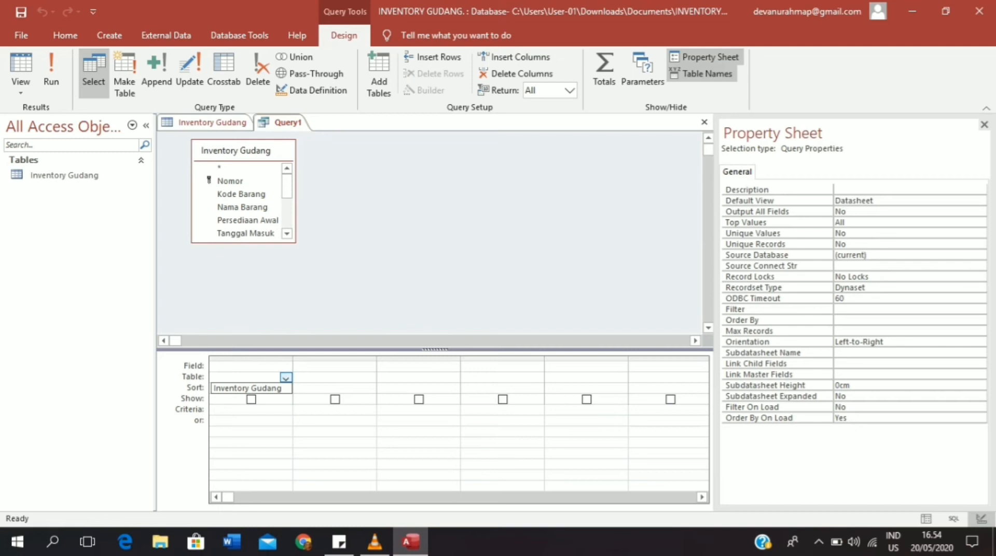
click(247, 388)
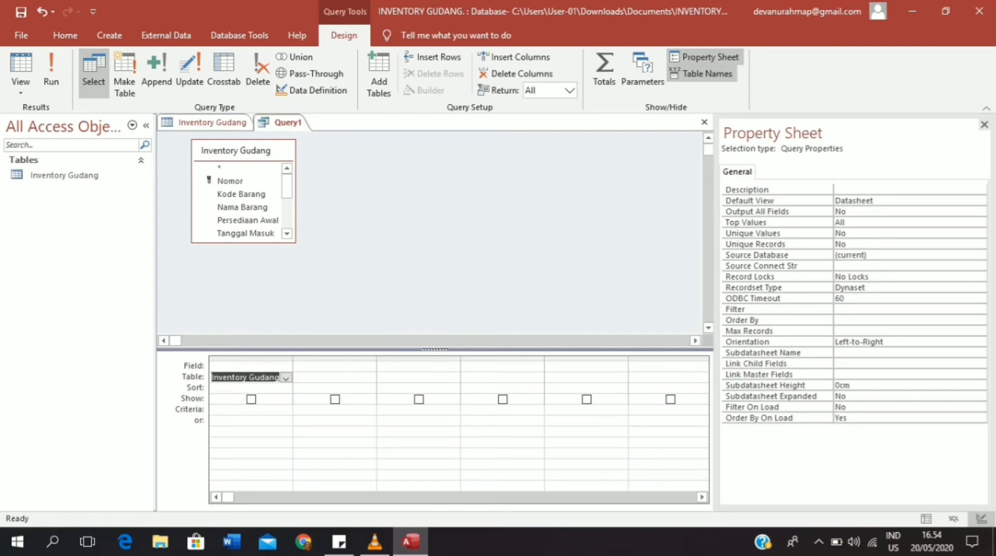
click(285, 367)
click(286, 367)
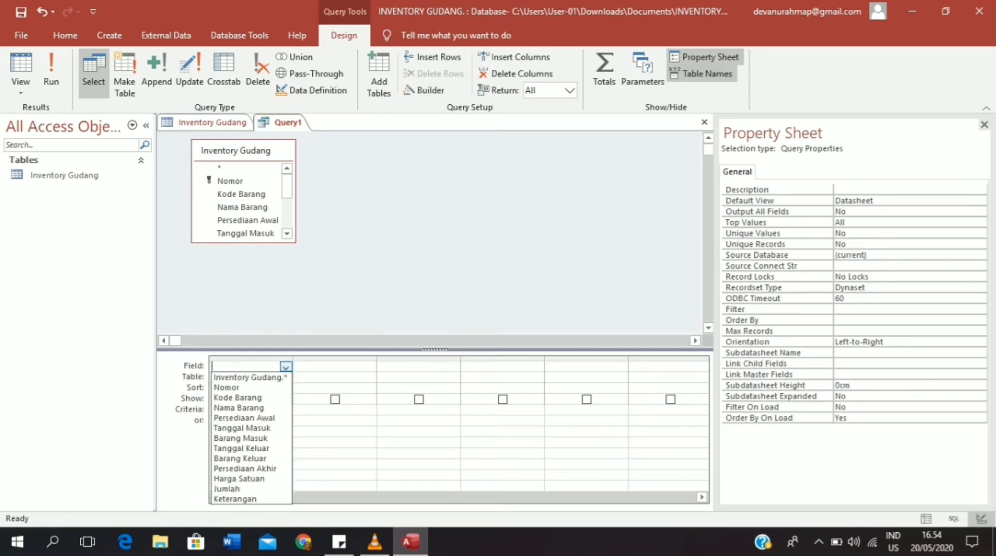
click(226, 388)
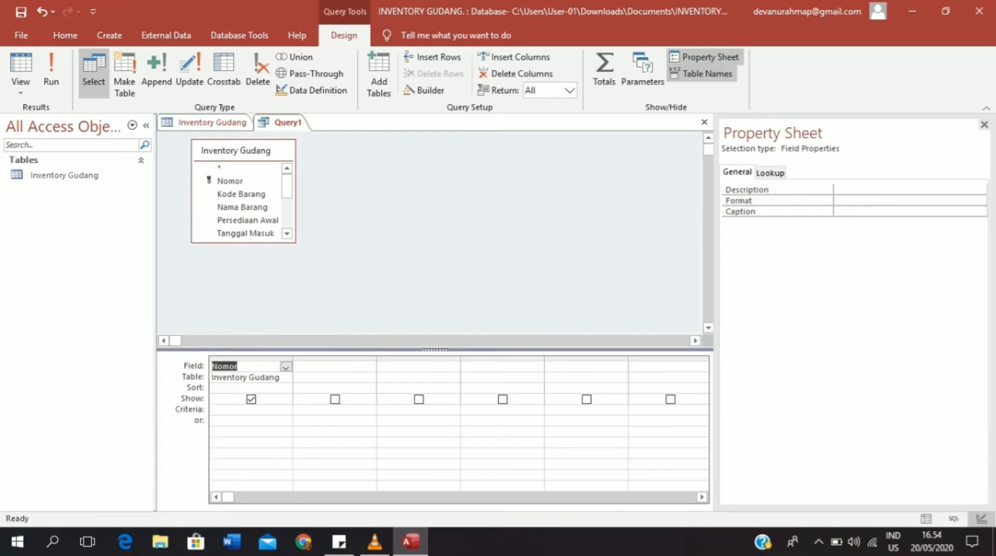
click(369, 366)
click(369, 366)
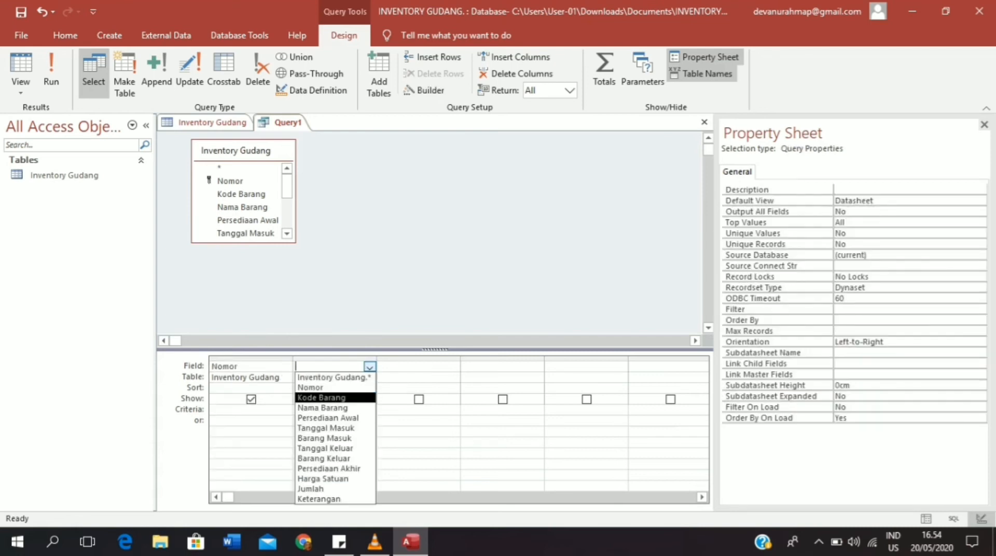
click(321, 397)
- Add the Nama Barang and Persediaan Awal fields to the query grid after Kode Barang
click(452, 366)
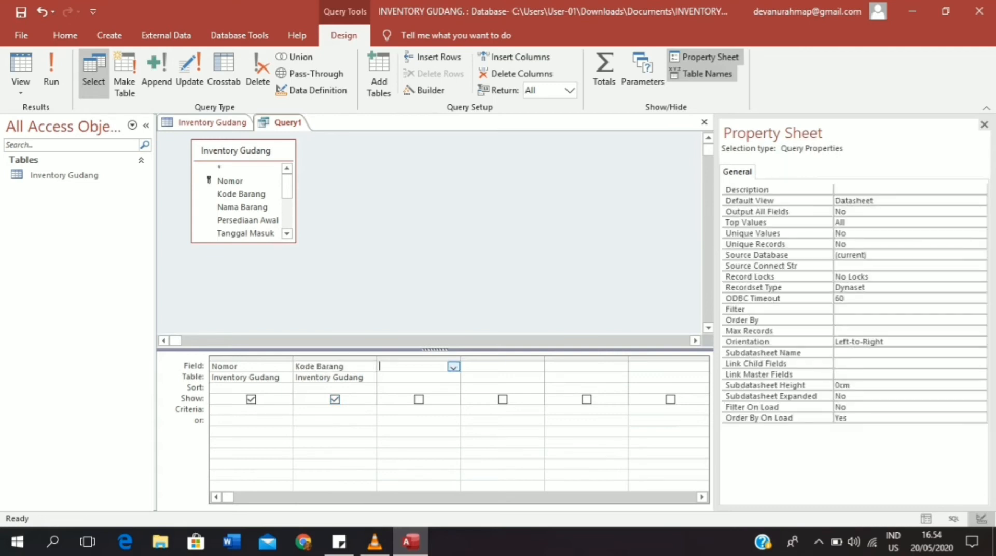
click(453, 367)
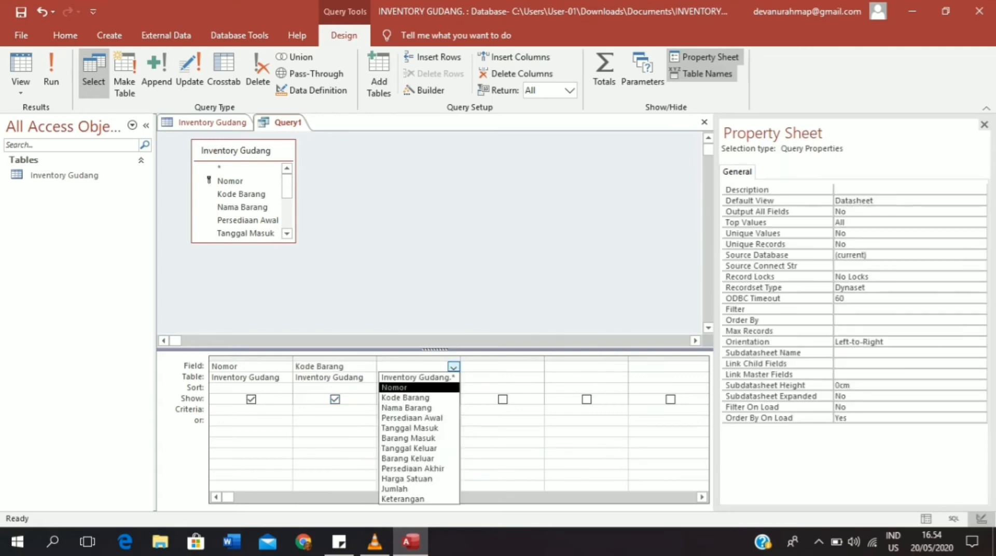
click(407, 408)
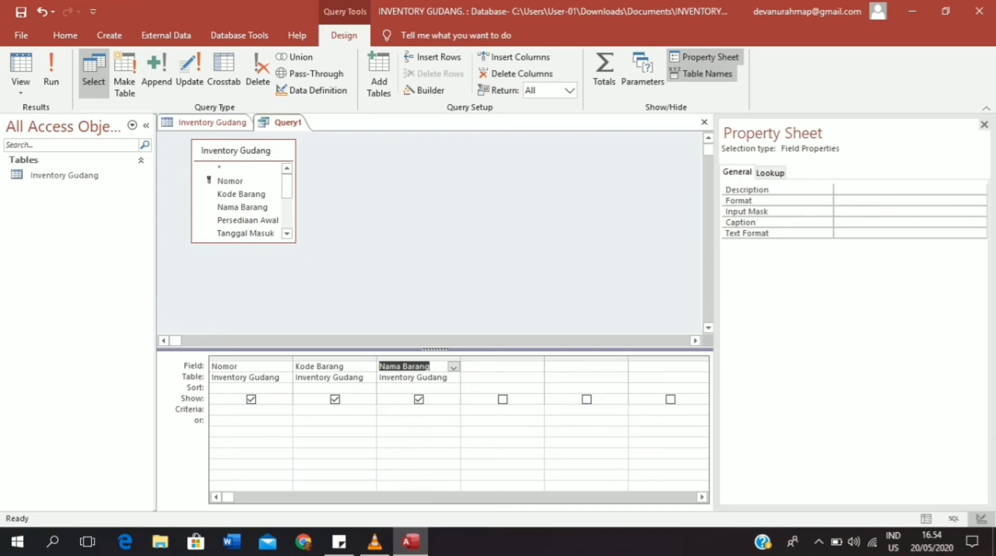
click(537, 366)
click(537, 366)
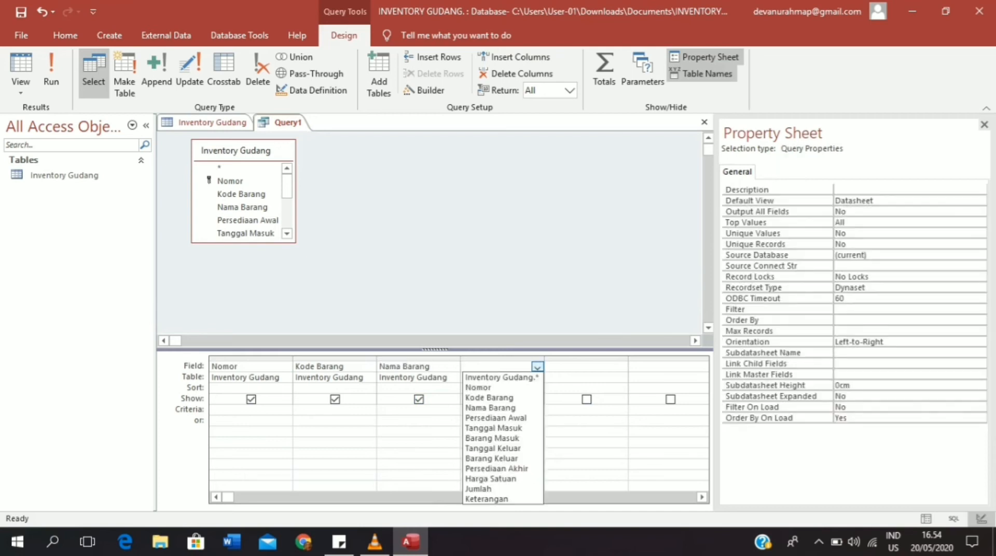
click(495, 417)
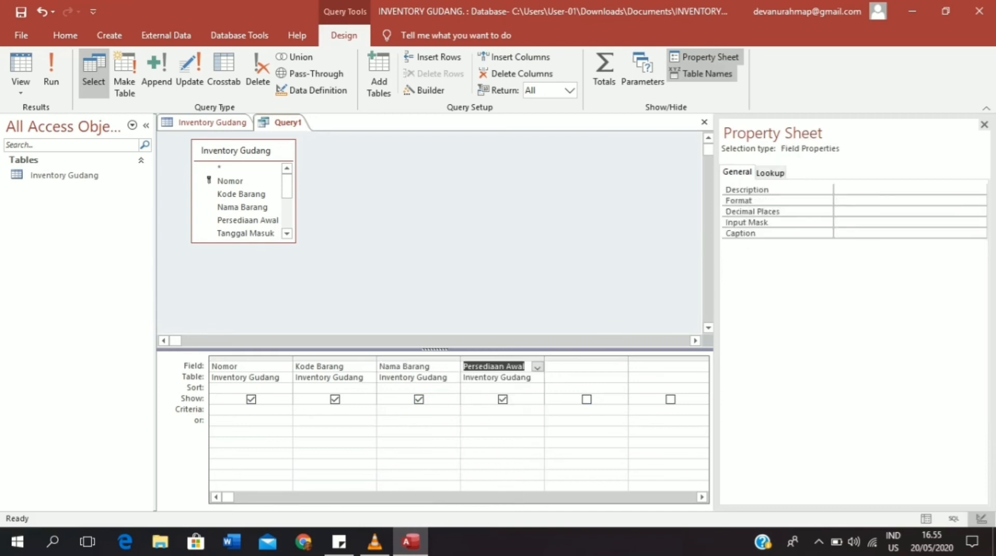
- Add the Tanggal Masuk and Barang Masuk fields to the query grid after Persediaan Awal
click(621, 366)
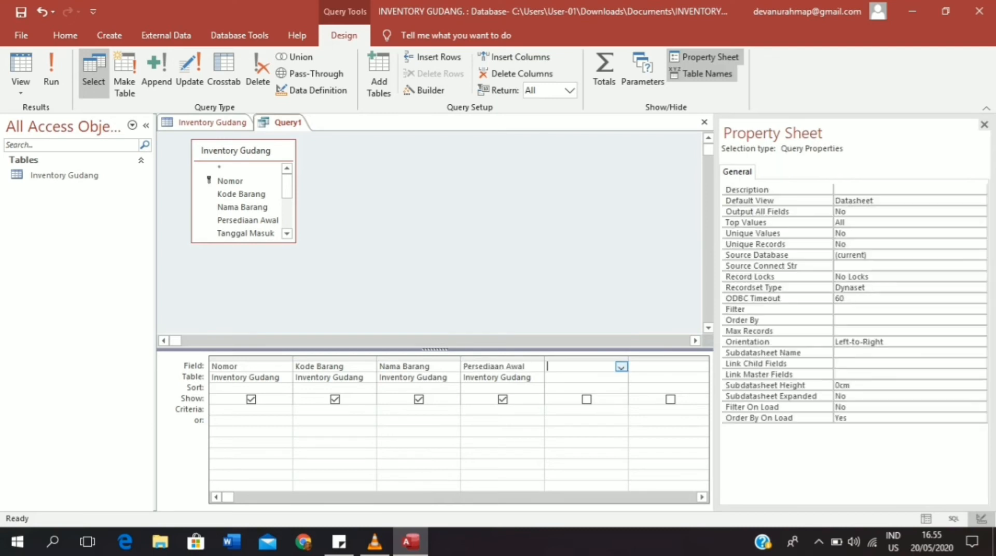
click(620, 367)
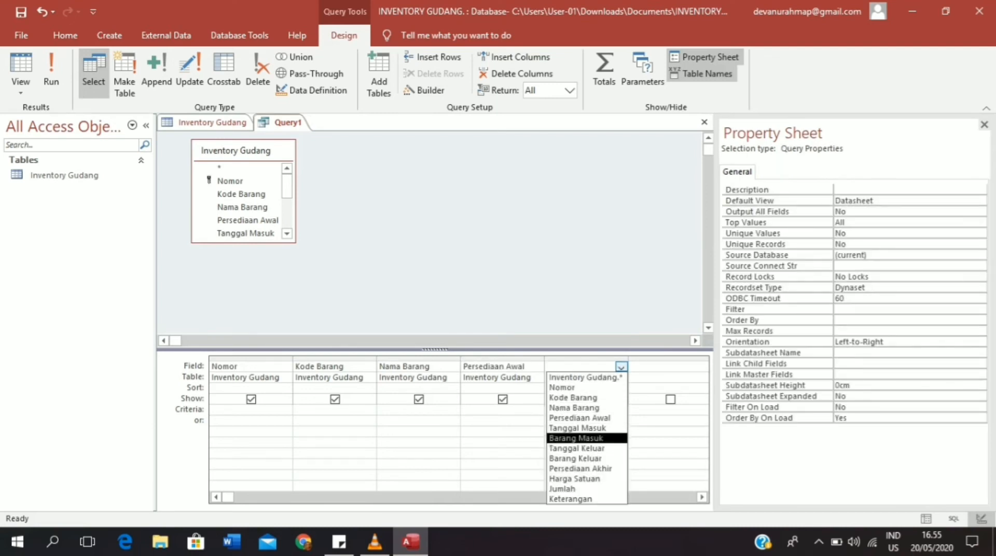
click(578, 428)
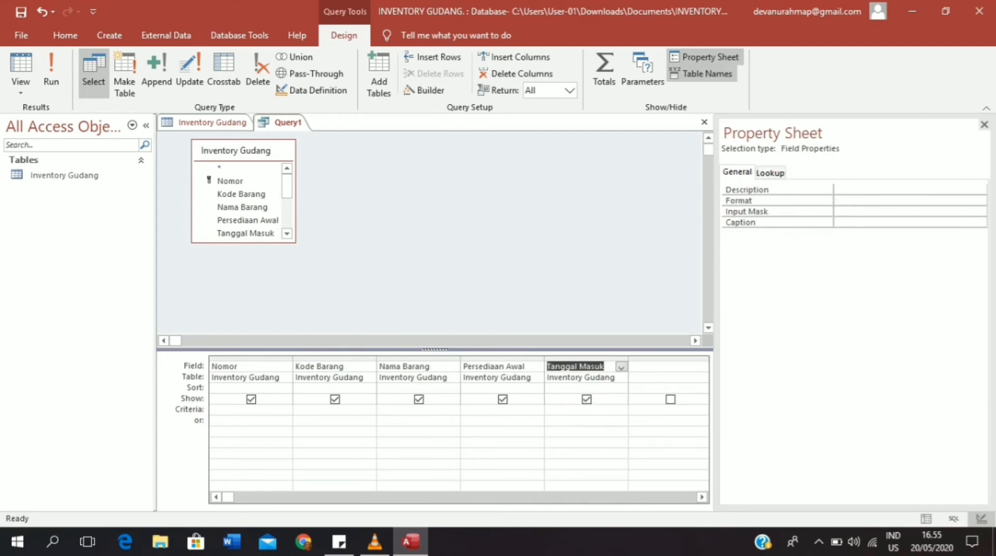
click(666, 366)
click(621, 366)
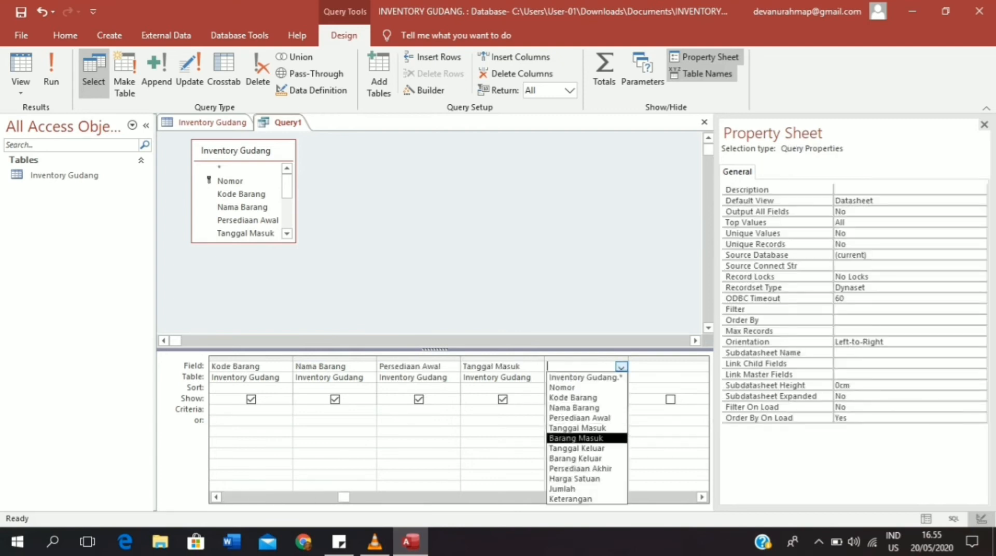
click(575, 438)
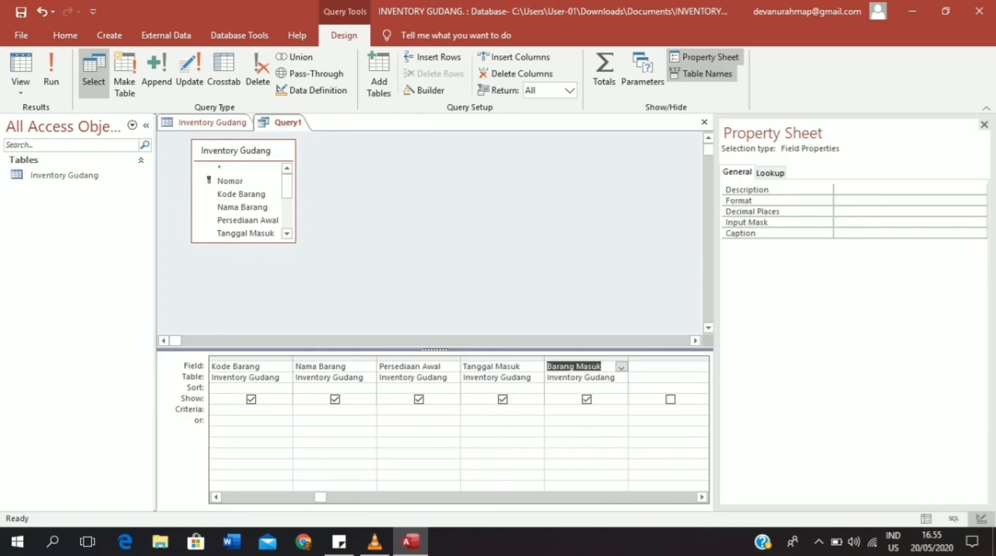
- Add the Tanggal Keluar and Barang Keluar fields to the query grid after Barang Masuk
click(666, 367)
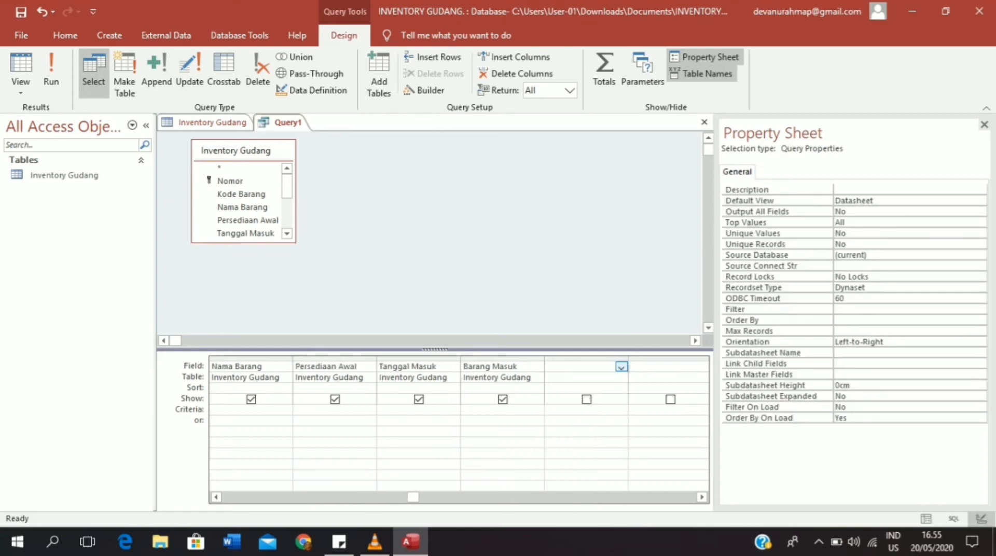
click(622, 378)
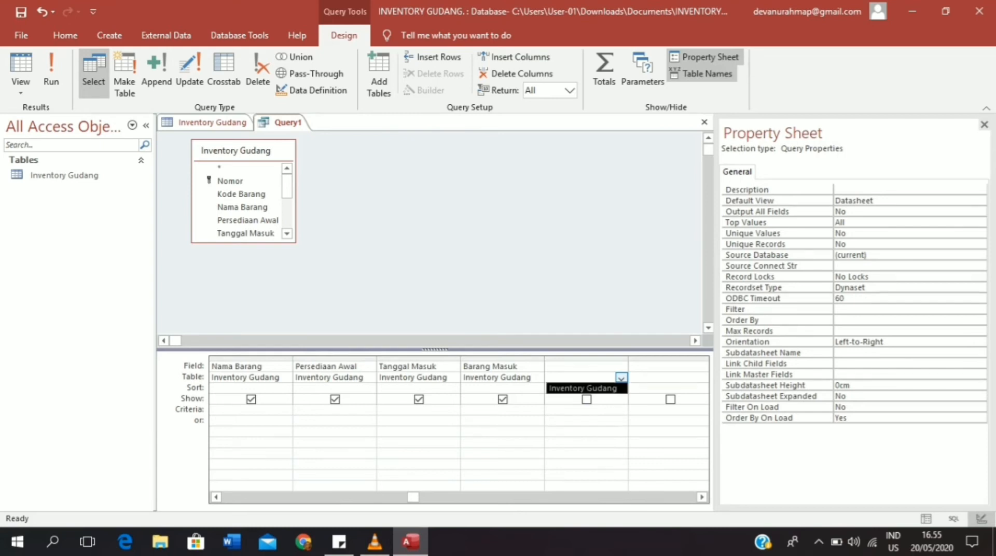
click(621, 367)
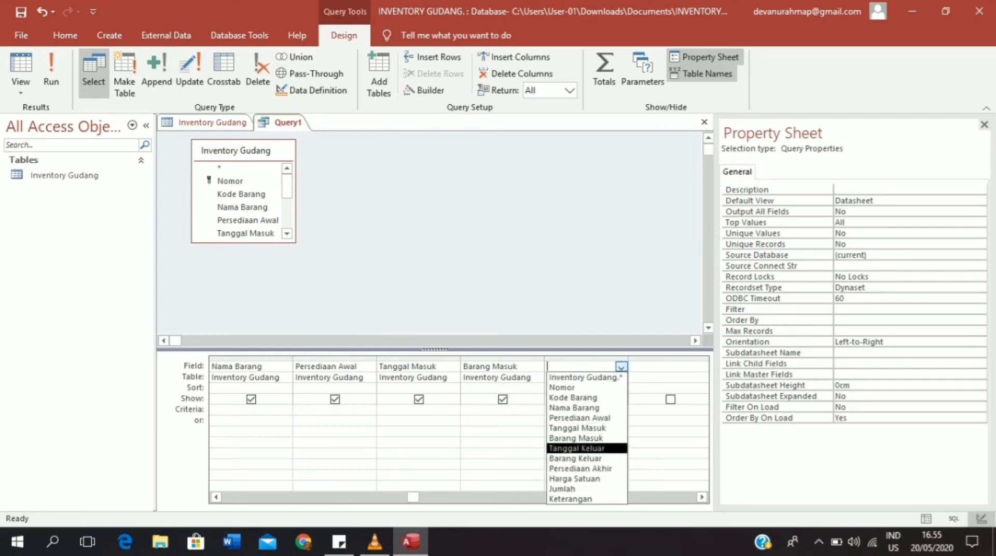
click(576, 448)
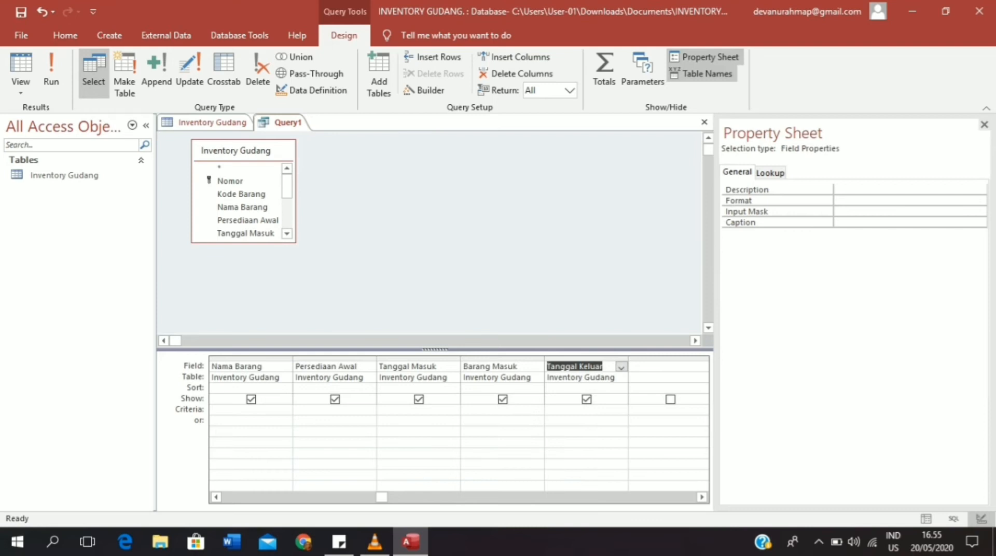
click(667, 378)
click(621, 367)
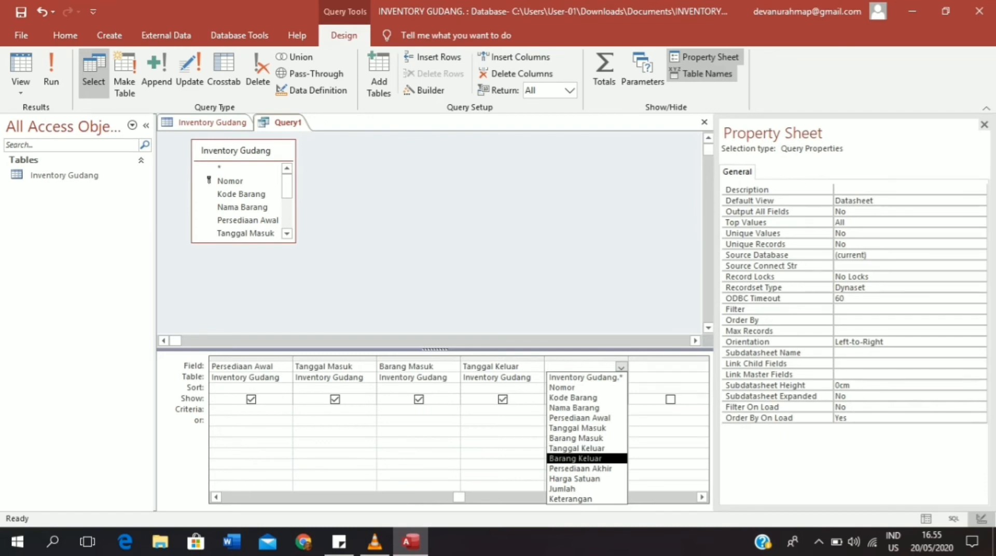
key(Return)
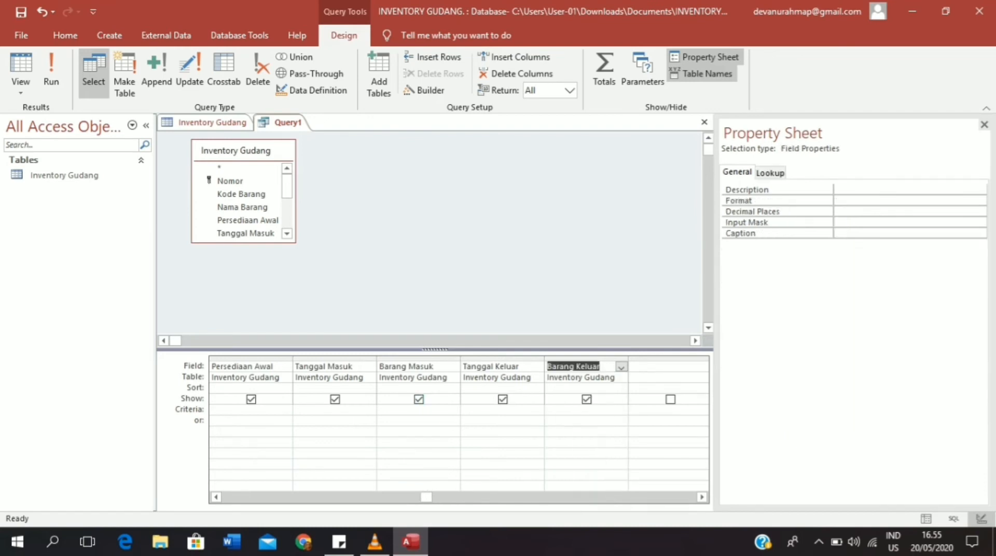
- Add the Persediaan Akhir and Harga Satuan fields to the query grid after Barang Keluar
key(Tab)
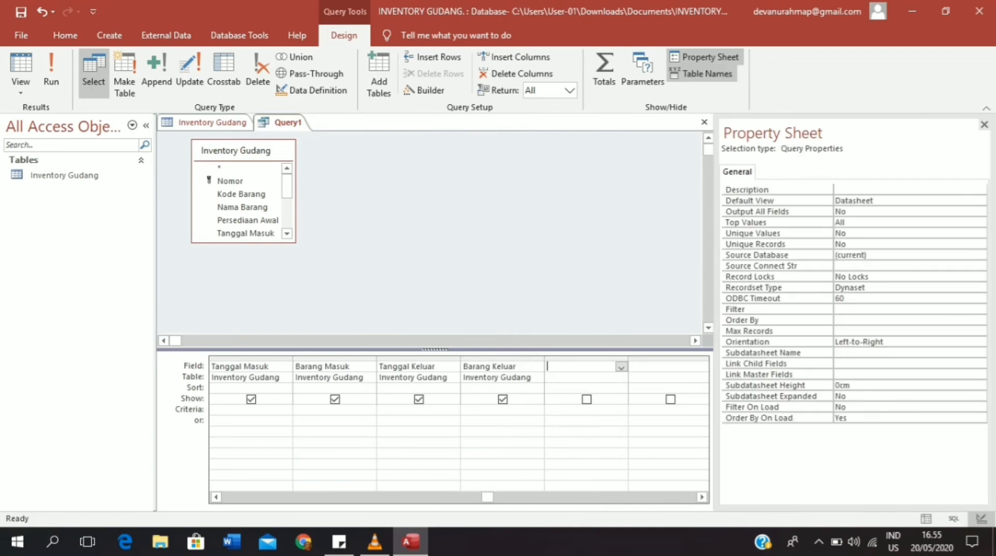
key(alt+Down)
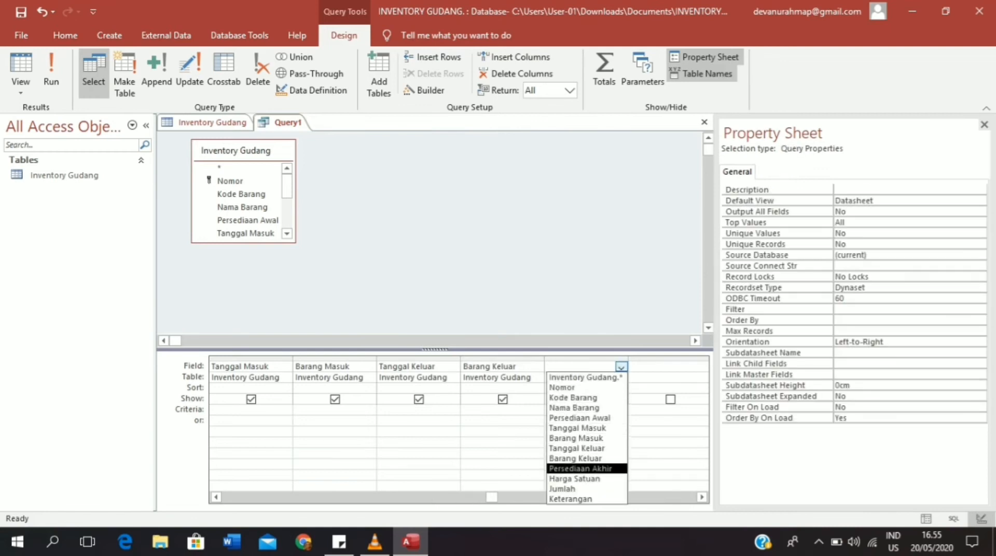
key(Return)
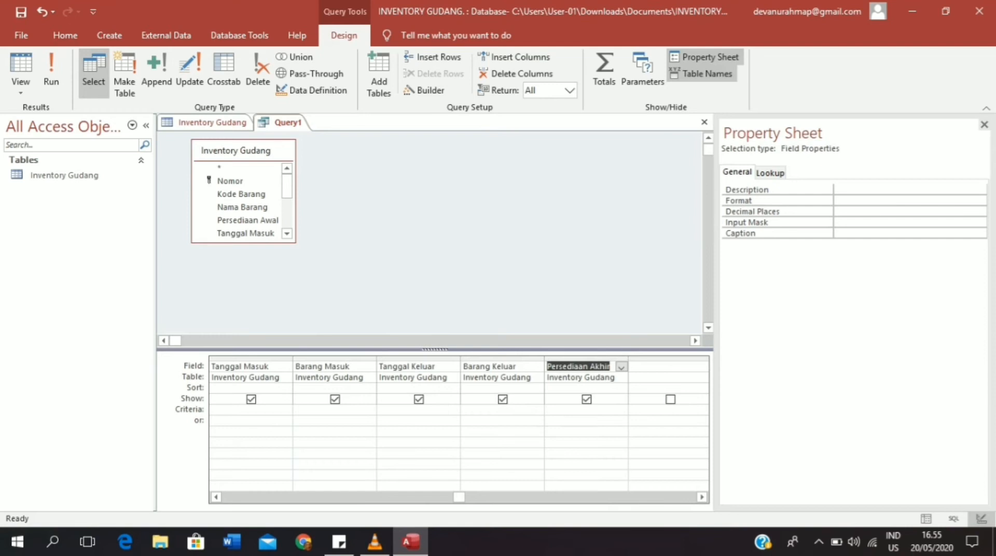
key(Tab)
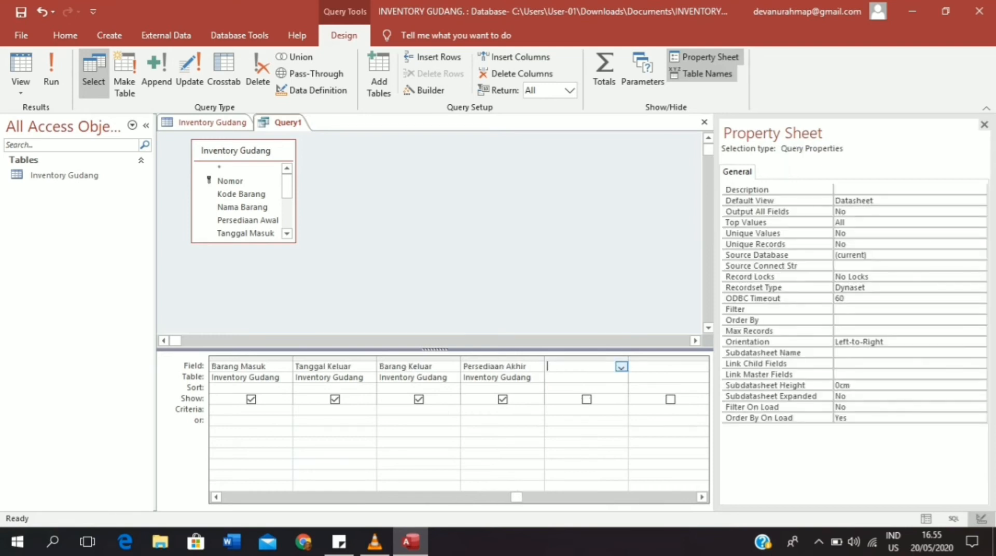
click(621, 366)
key(Down)
key(Down)
key(Down)
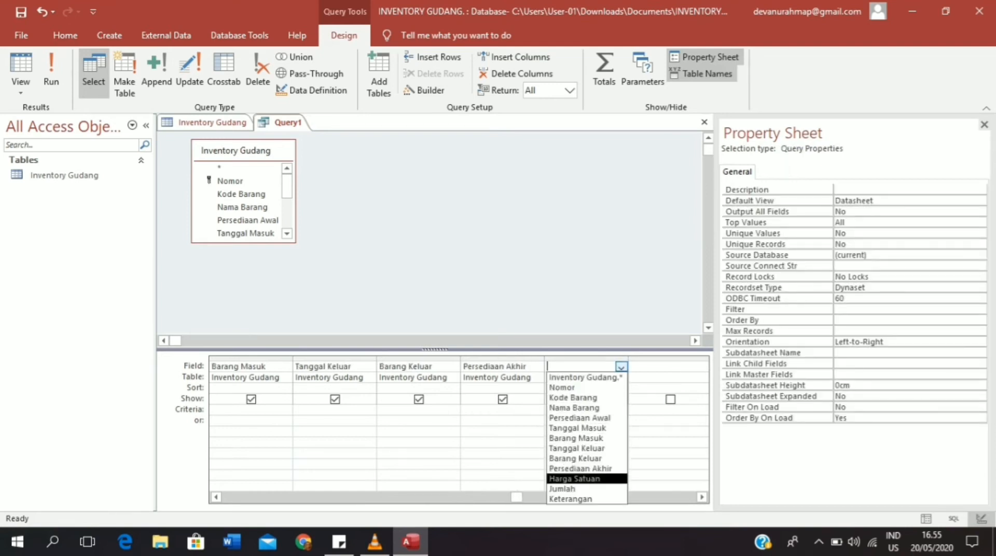
key(Return)
- Add the Jumlah and Keterangan fields to the query grid after Harga Satuan
click(667, 366)
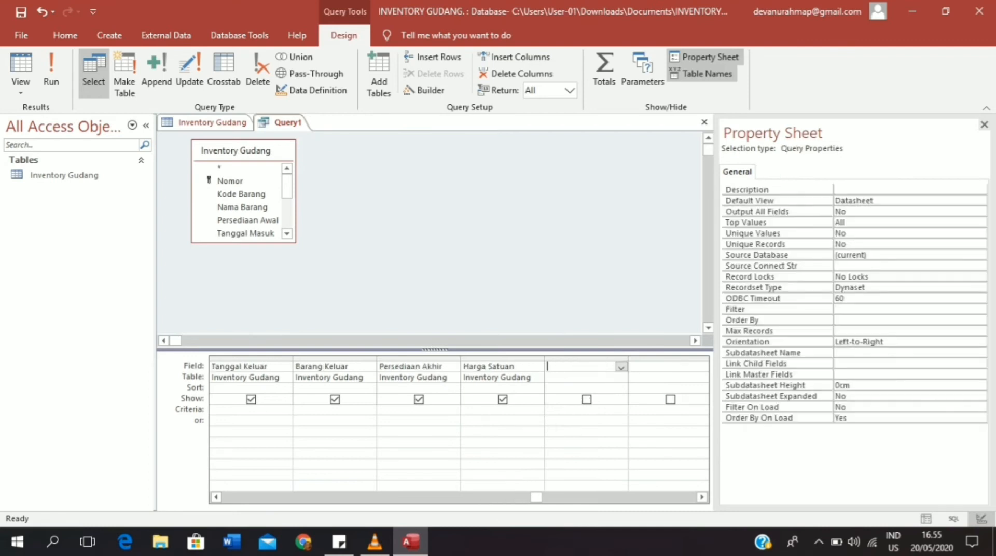
click(621, 366)
key(Down)
key(Down)
key(Down)
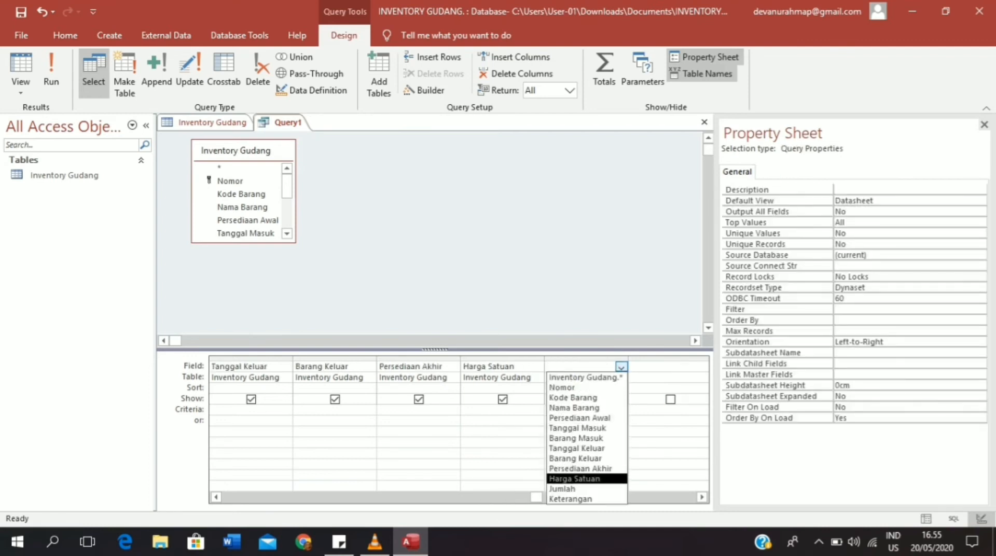
key(Return)
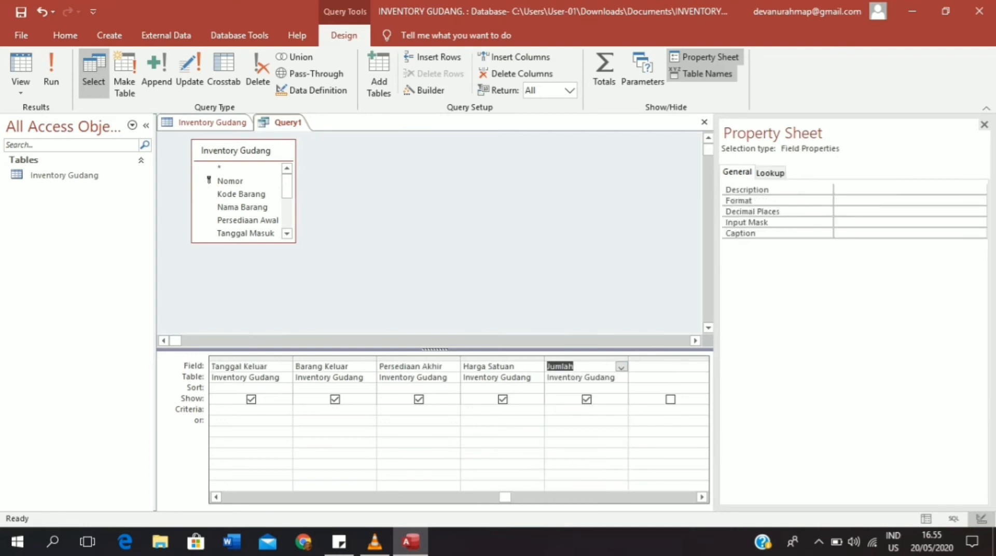
click(667, 367)
click(621, 366)
key(Down)
key(Down)
key(Down)
key(Down)
key(Down)
key(Return)
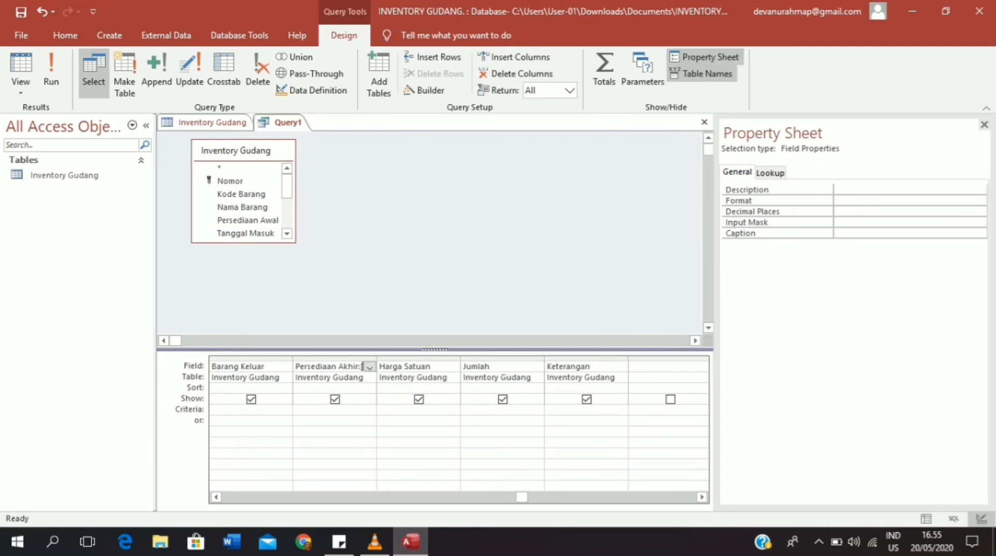
- Turn the Persediaan Akhir column into a calculated field with the expression [Persediaan Awal]+[Barang Masuk]-[Barang Keluar]
click(362, 366)
text([Pers)
text(ediaan )
text(Awal)
text(])
text(+)
text([)
text(Baran)
text(g )
text(M)
text(asuk)
text(])
text(=)
key(BackSpace)
text(-[Barang Keluar])
- Turn the Jumlah column into a calculated field with the expression [Persediaan Akhir]*[Harga Satuan]
click(499, 366)
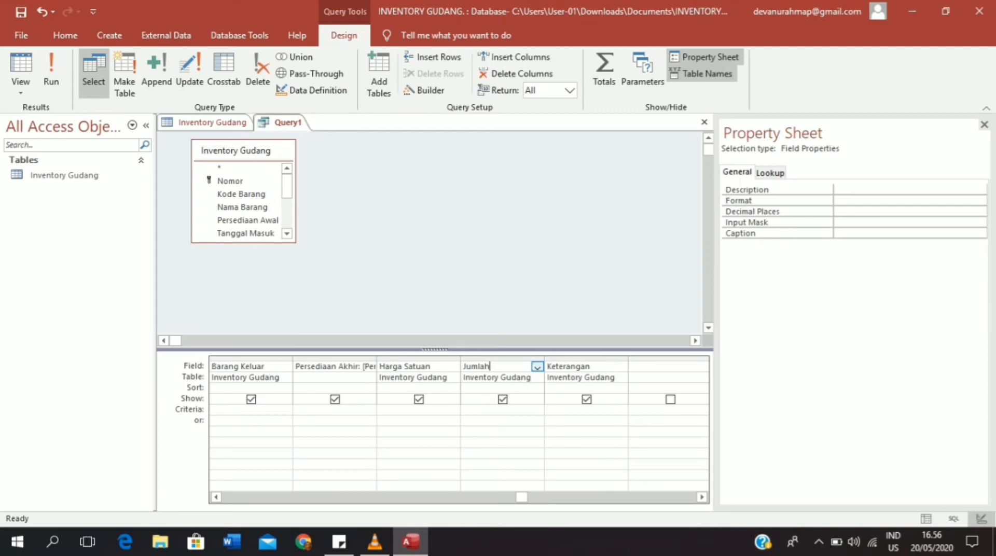
text(:)
text([)
text(P)
text(ersedia)
text(an Akh)
text(ir)
text(])
text(*)
text([)
text(Harga)
text( Satuan)
text(])
click(462, 248)
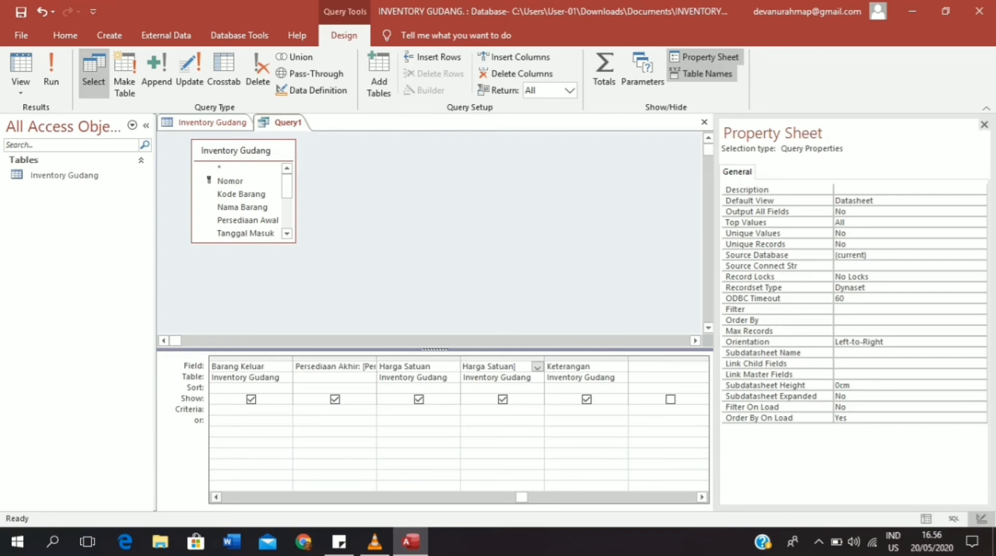
- Save the query under the name Query Inventory Gudang
drag(521, 497, 480, 497)
click(217, 497)
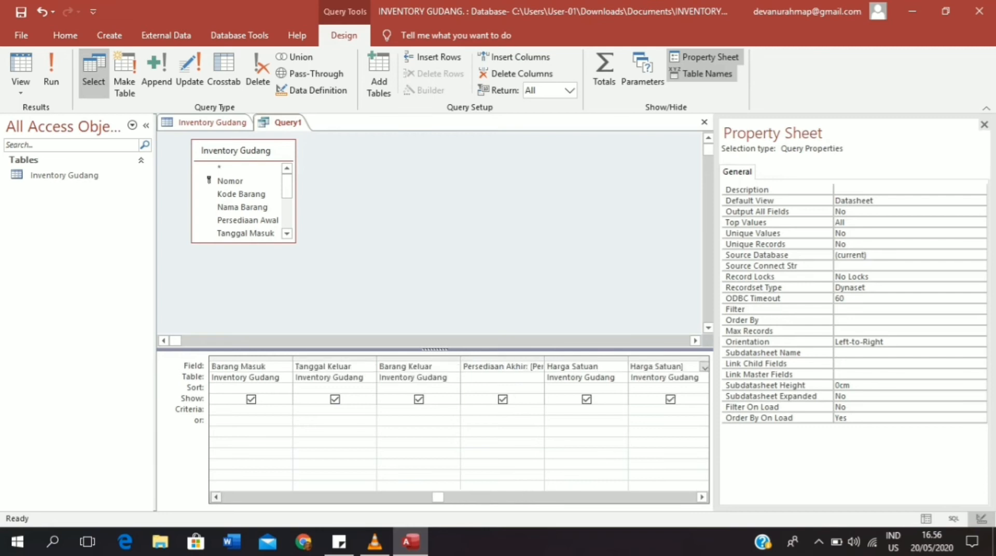
click(216, 496)
click(216, 497)
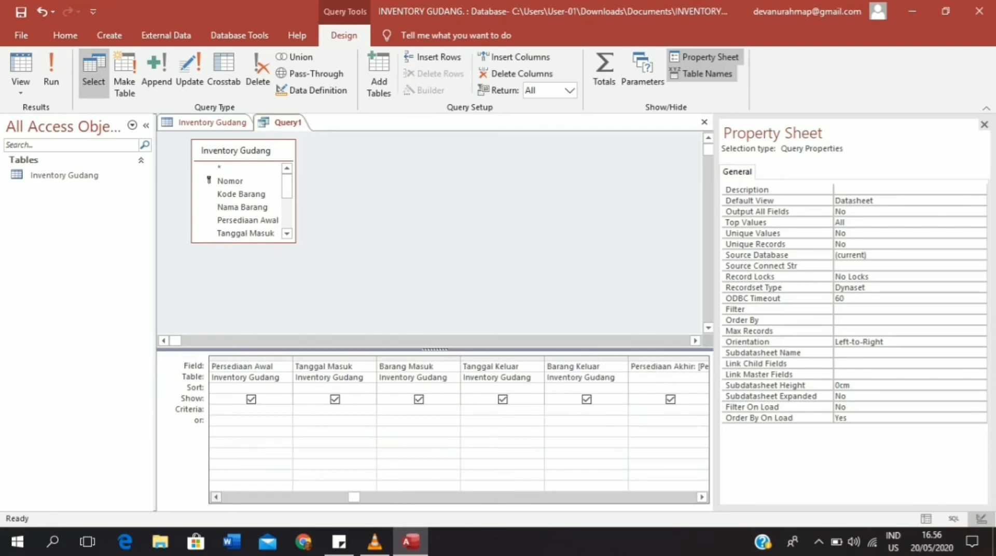
click(216, 497)
click(217, 497)
click(217, 497)
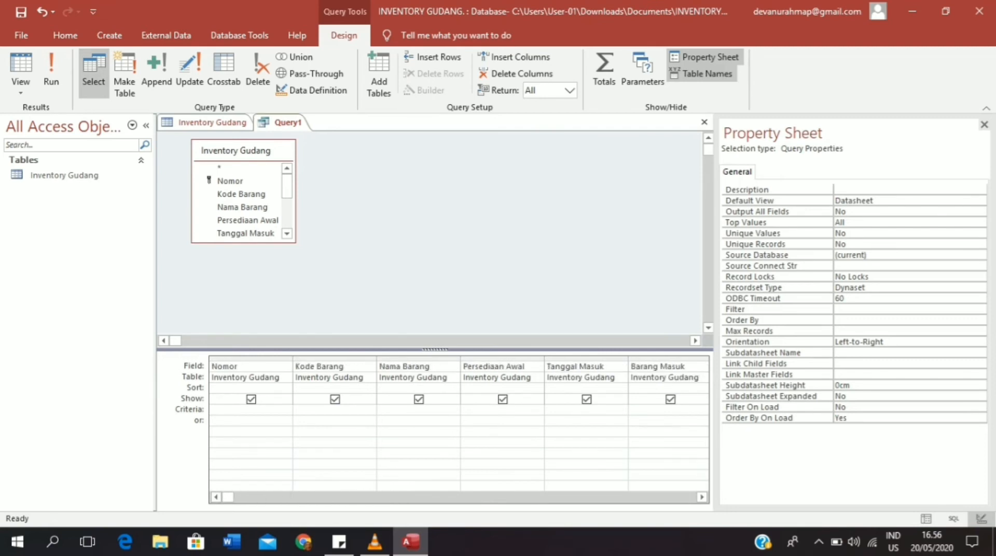
right_click(289, 123)
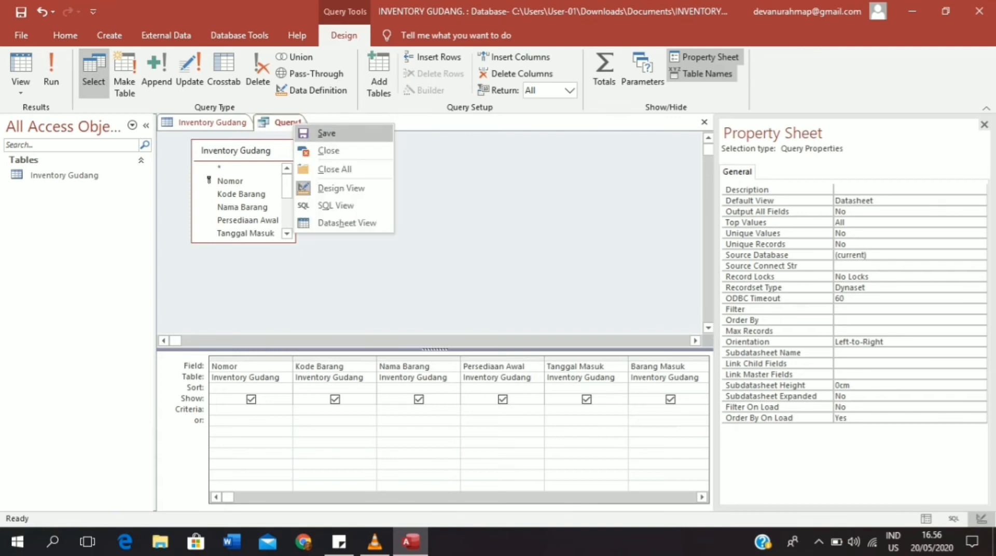
click(321, 133)
click(437, 189)
key(BackSpace)
text(In)
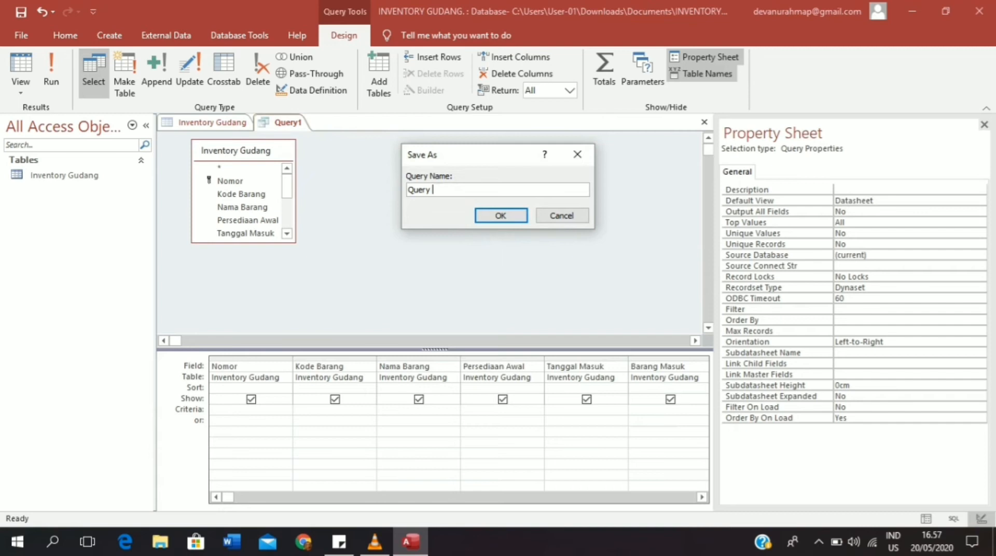
text(ventory Gudang)
key(Return)
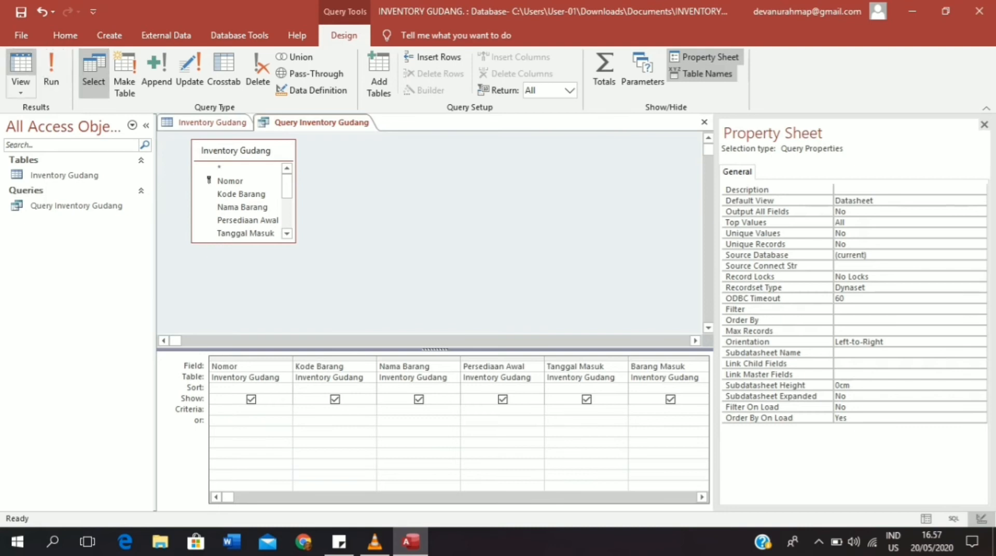
- Switch the query to Datasheet View and widen the Persediaan Akhir and Jumlah columns
click(21, 89)
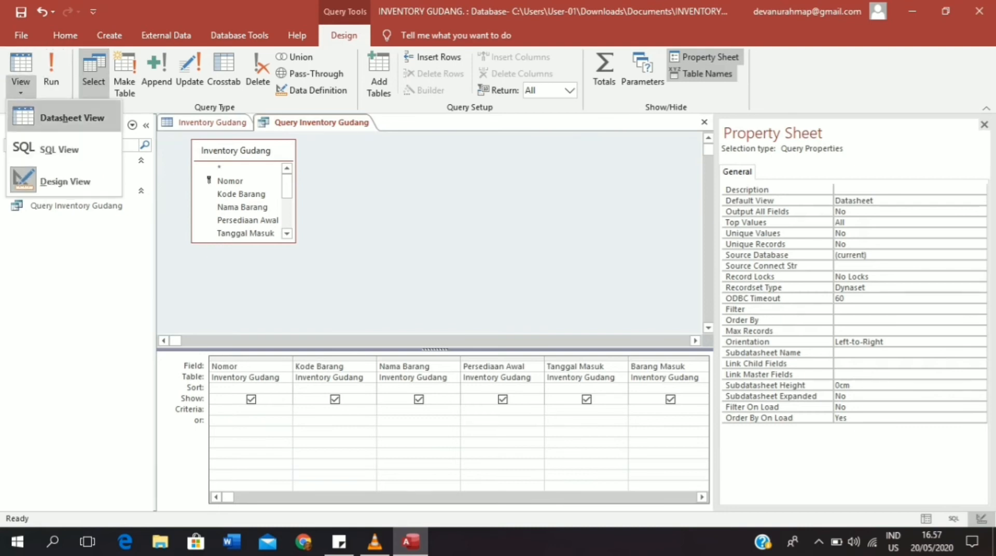
click(69, 118)
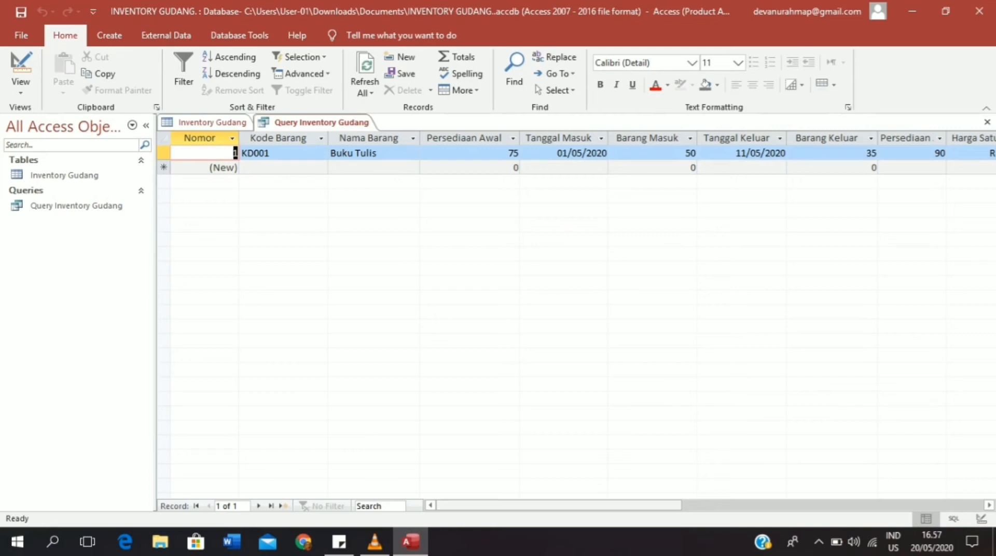
drag(559, 505, 668, 505)
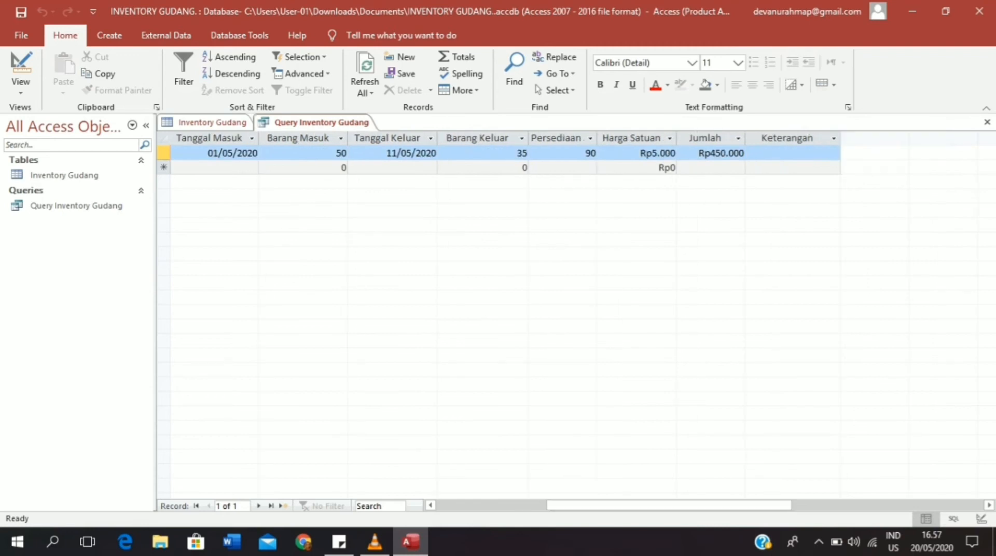
drag(598, 138, 621, 138)
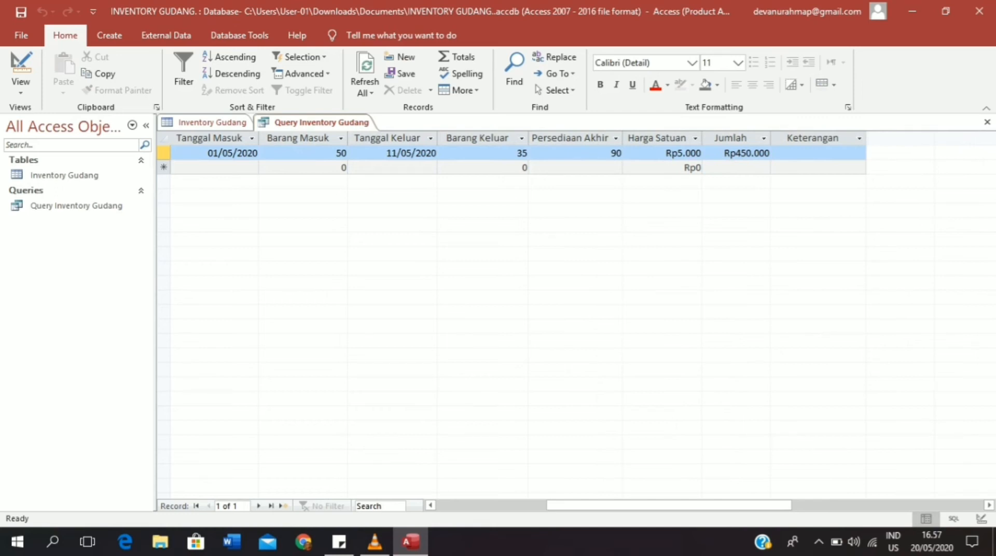
drag(770, 138, 782, 138)
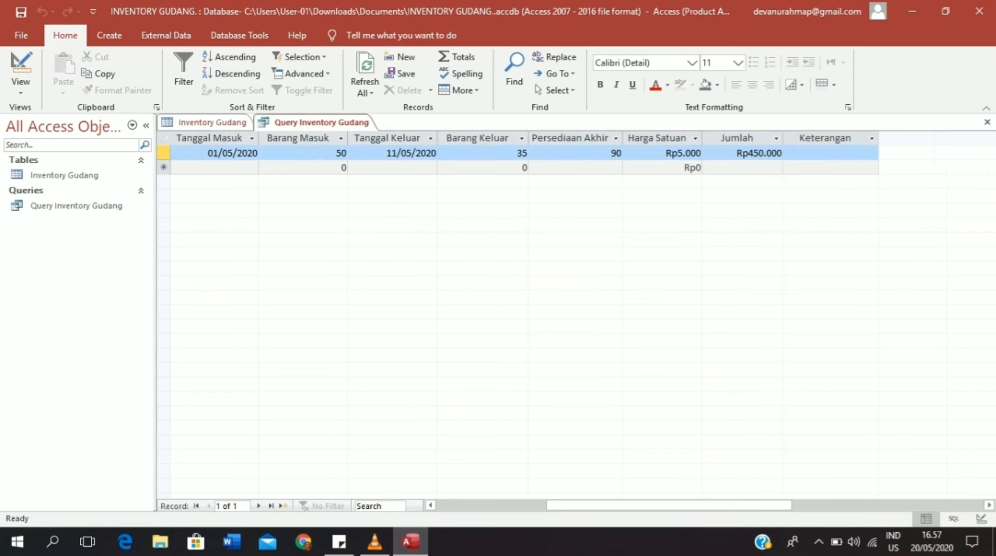
- Start a new record in the query datasheet with Kode Barang KD002 and Nama Barang Pulpen
drag(669, 506, 558, 505)
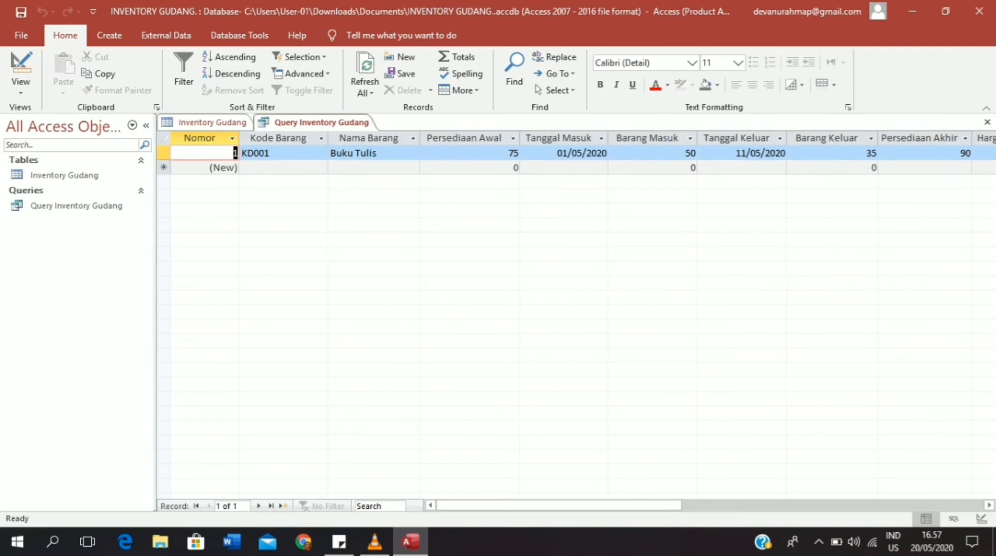
click(283, 167)
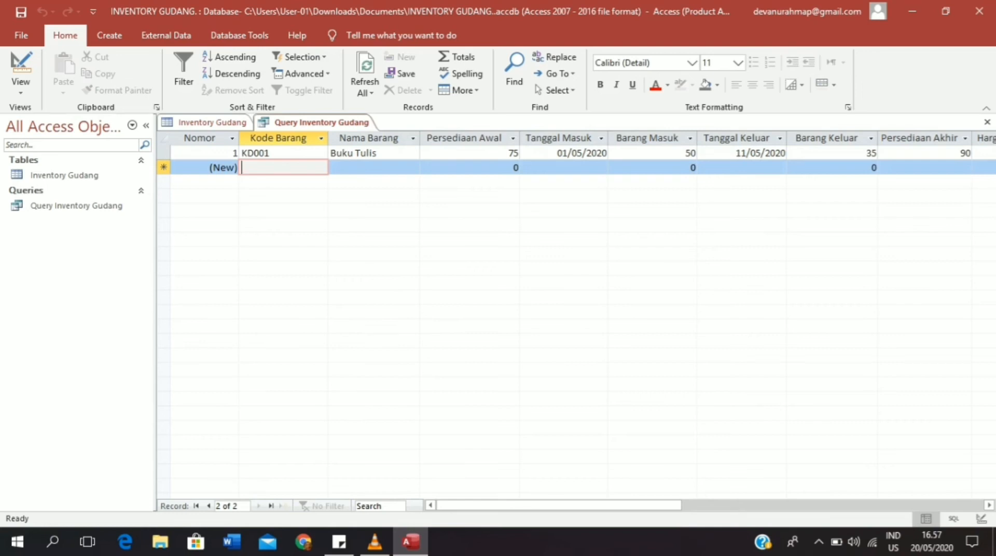
text(KD002)
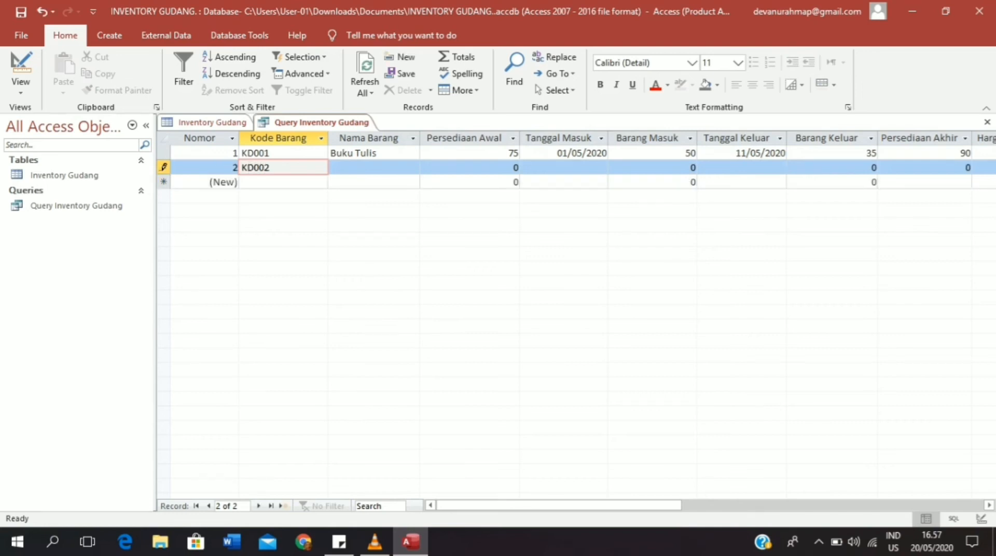
key(Tab)
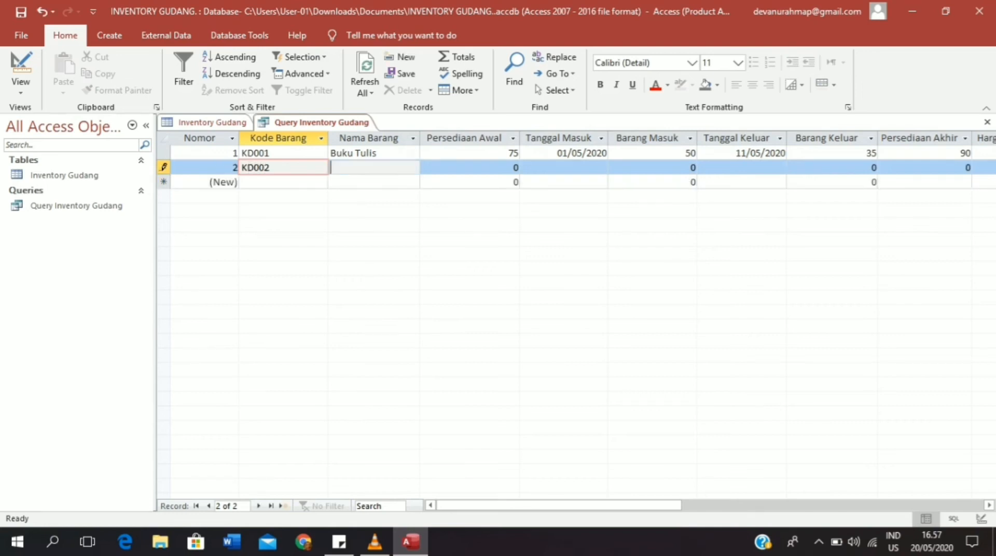
text(Pulpen)
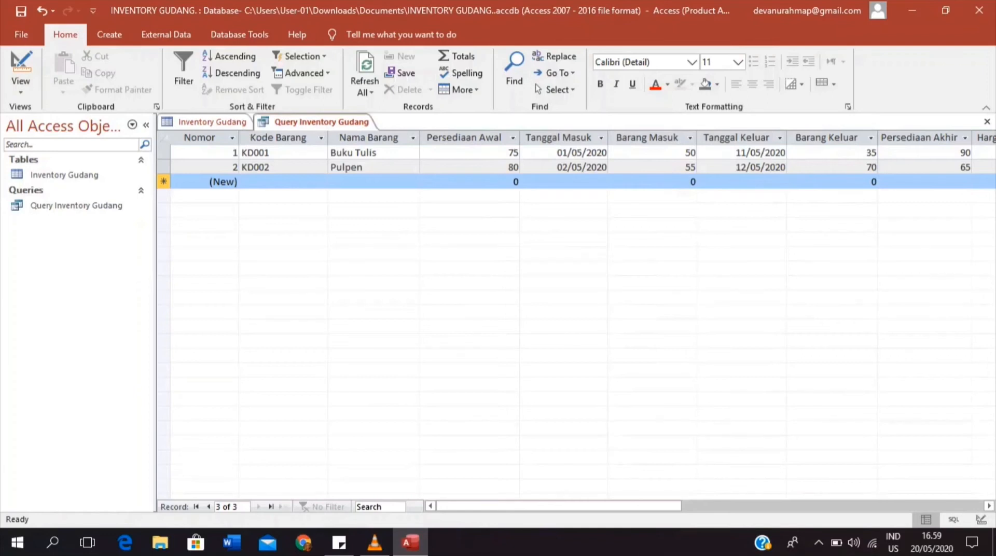
- Start the Form Wizard and include all fields from Table: Inventory Gudang in the new form
click(109, 34)
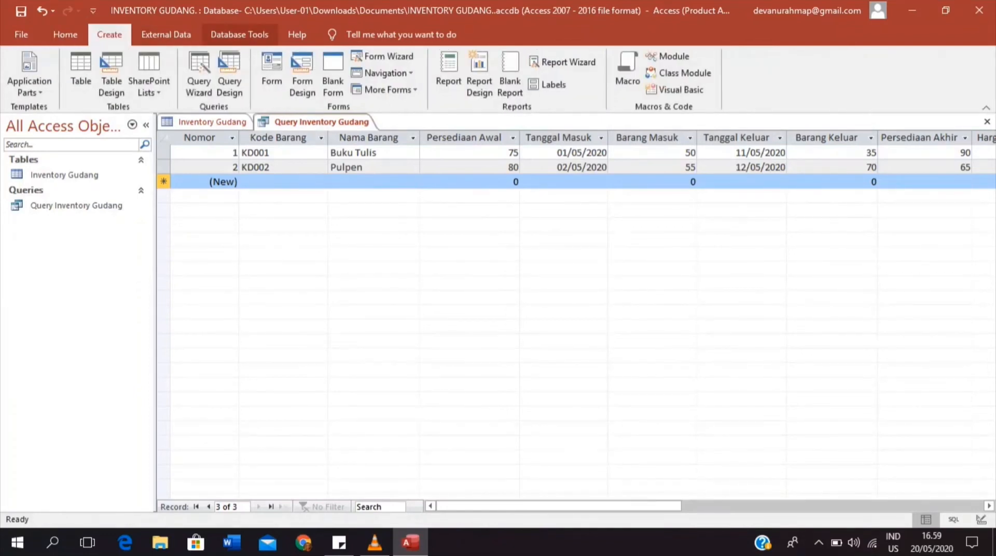
click(383, 56)
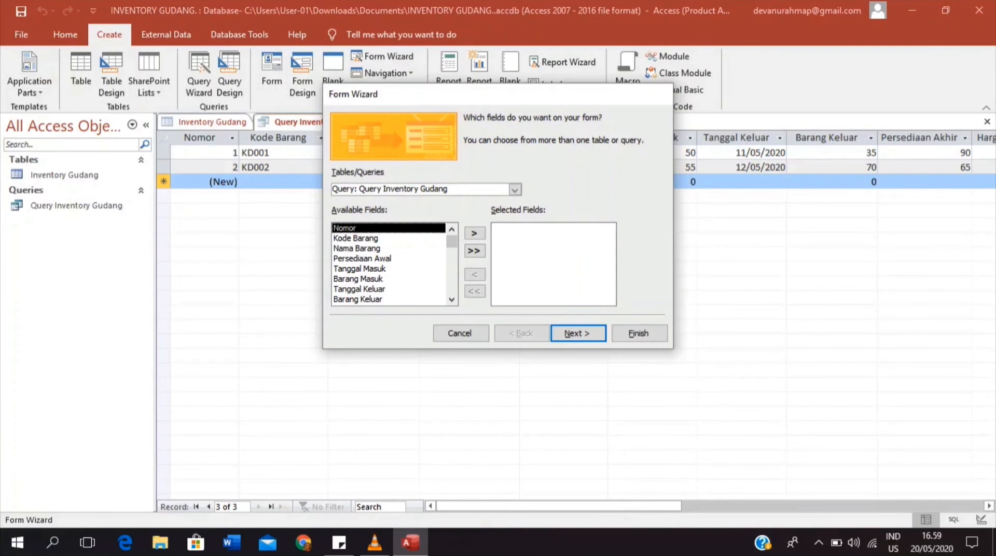
click(515, 190)
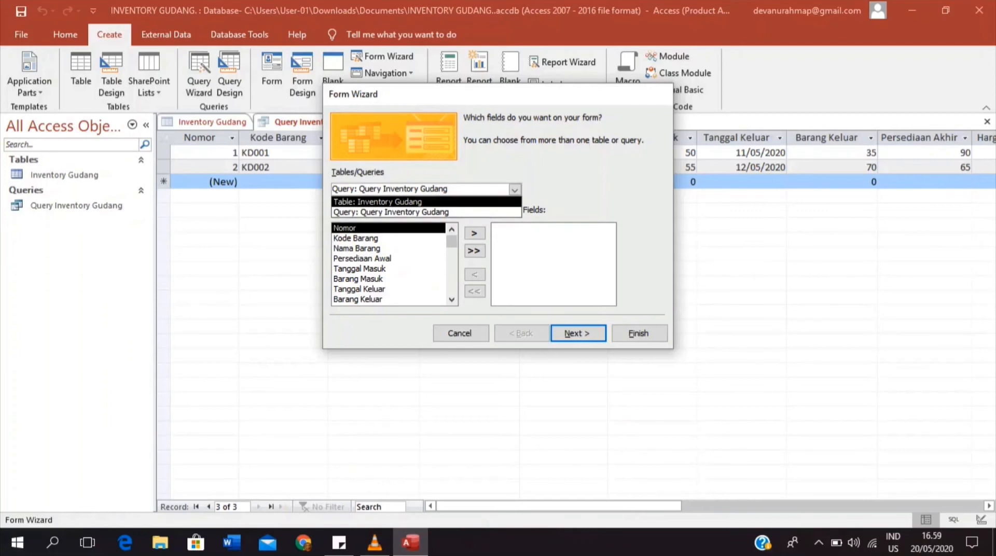
click(405, 202)
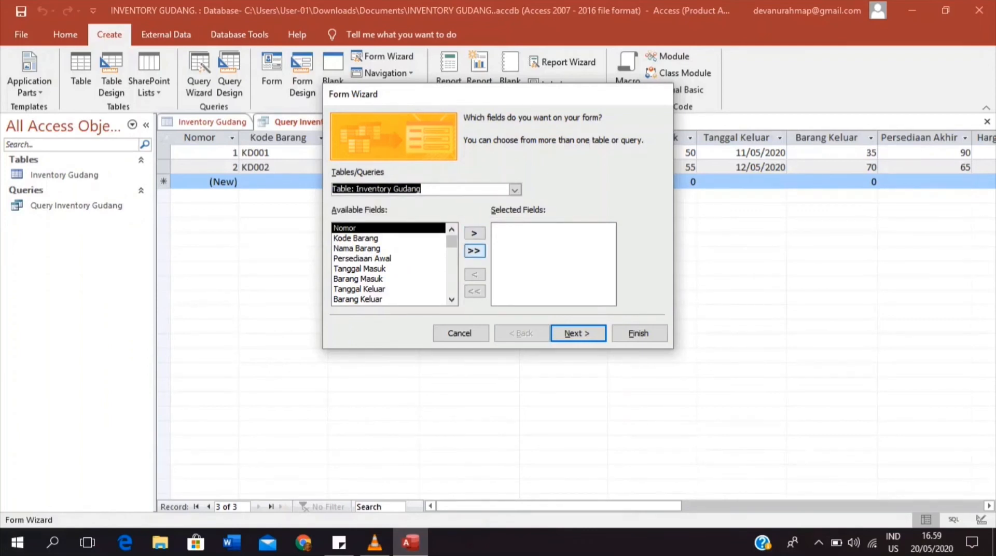
mouse_move(451, 241)
mouse_down()
mouse_move(451, 288)
mouse_move(452, 231)
mouse_up()
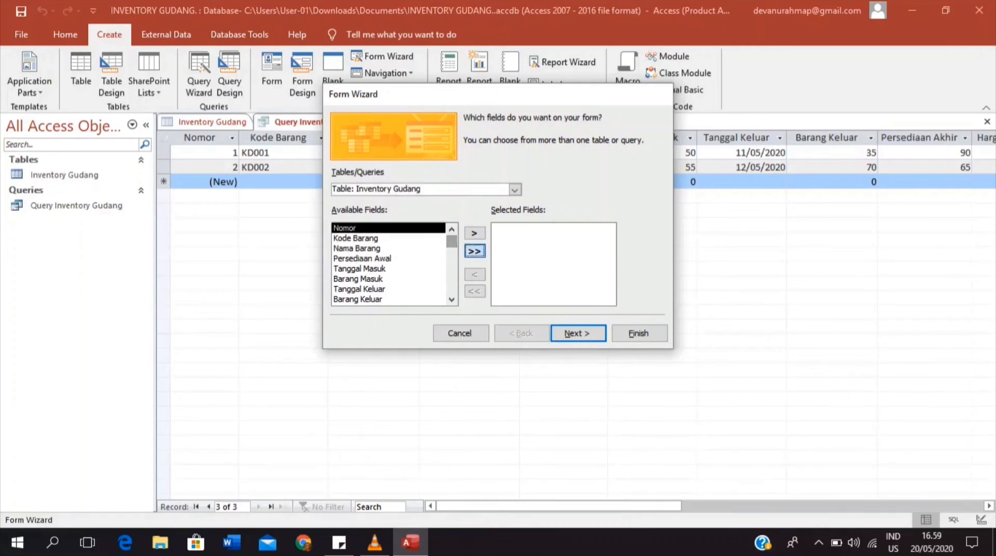
click(474, 250)
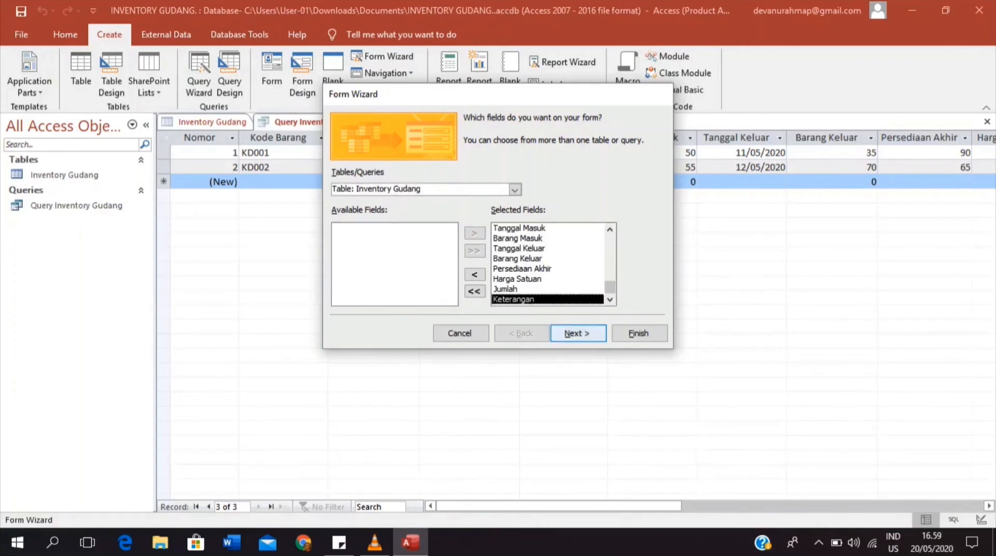
click(578, 333)
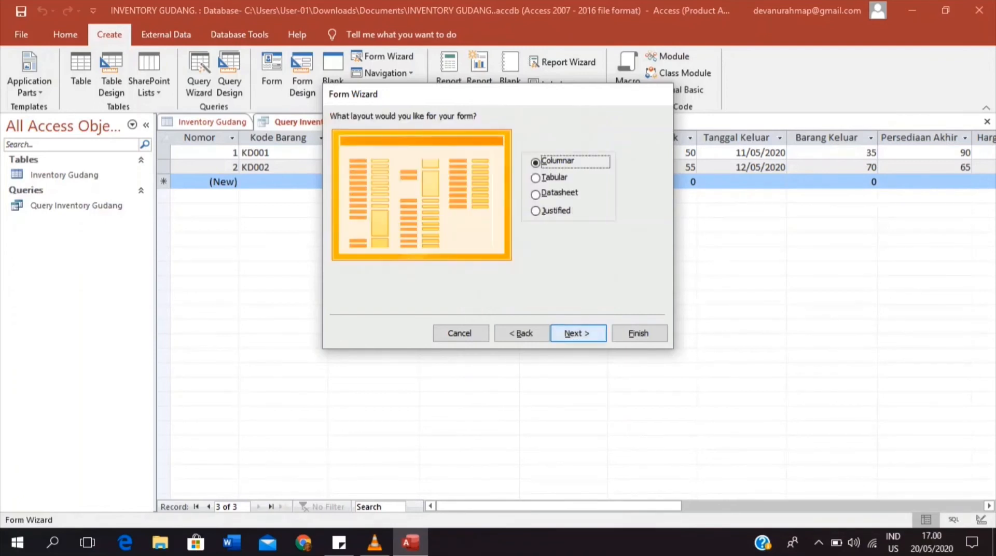
- Preview the available form layouts and choose Columnar for the form
key(Down)
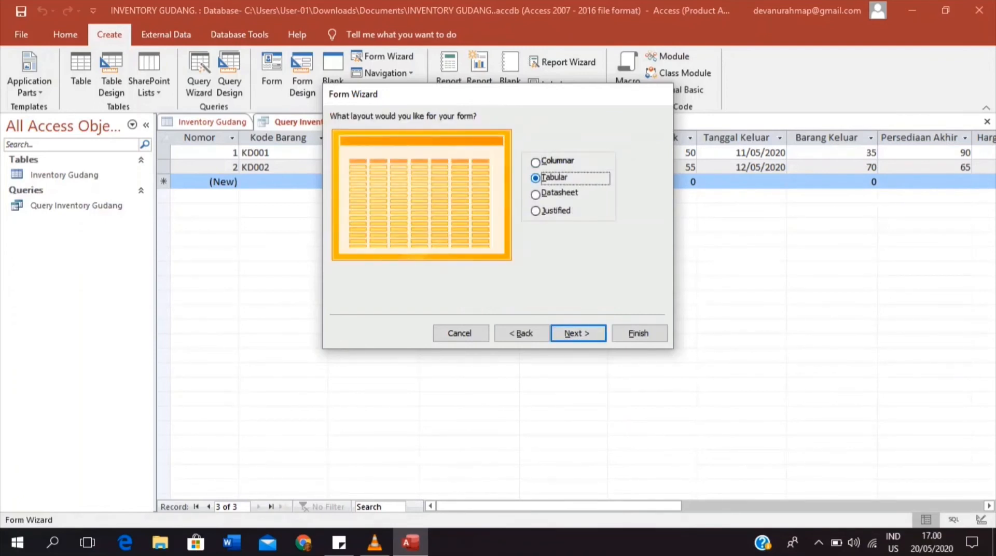
key(Down)
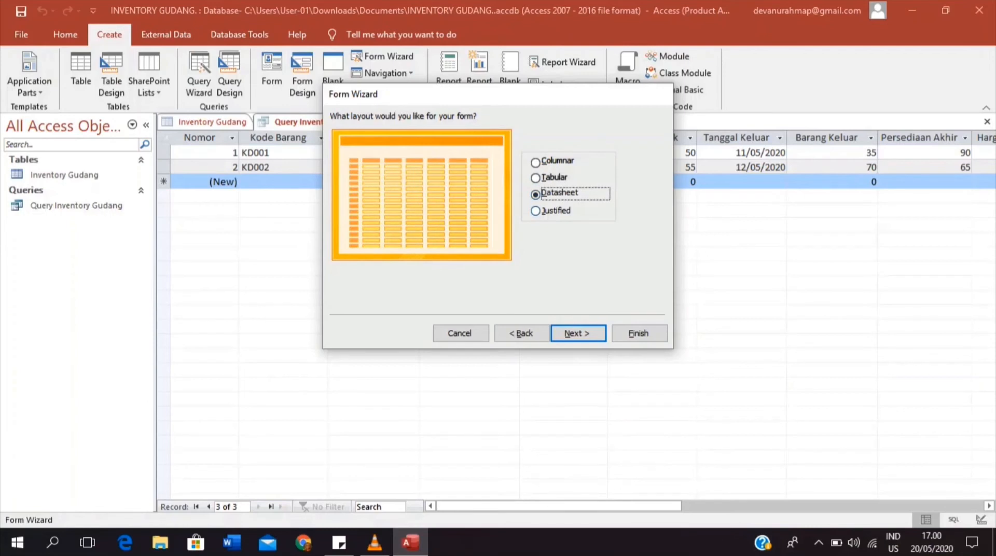
key(Down)
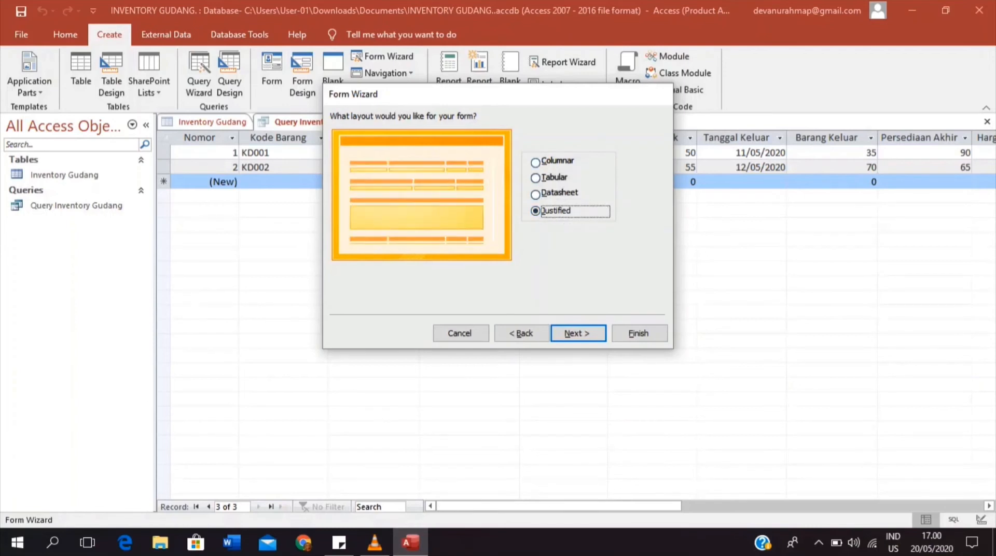
key(Down)
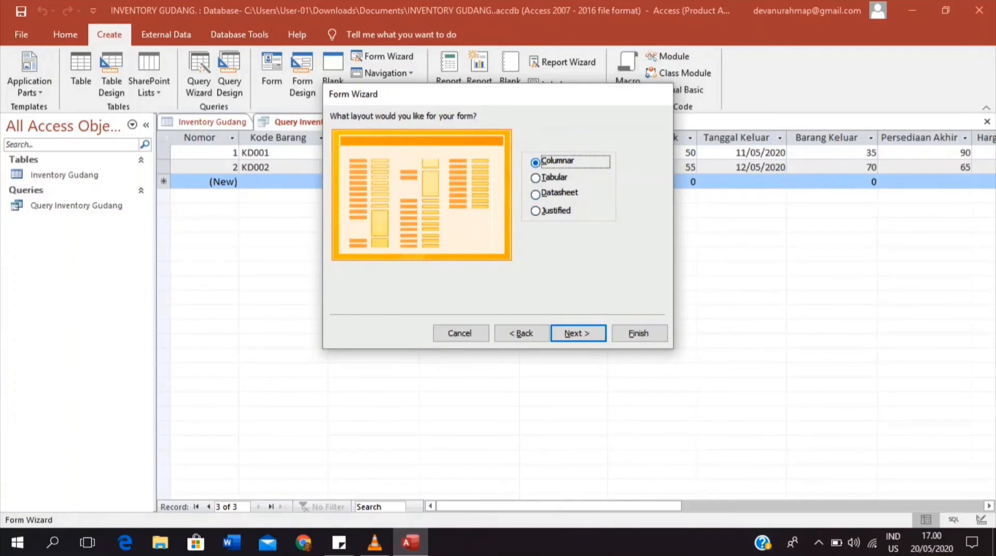
key(Down)
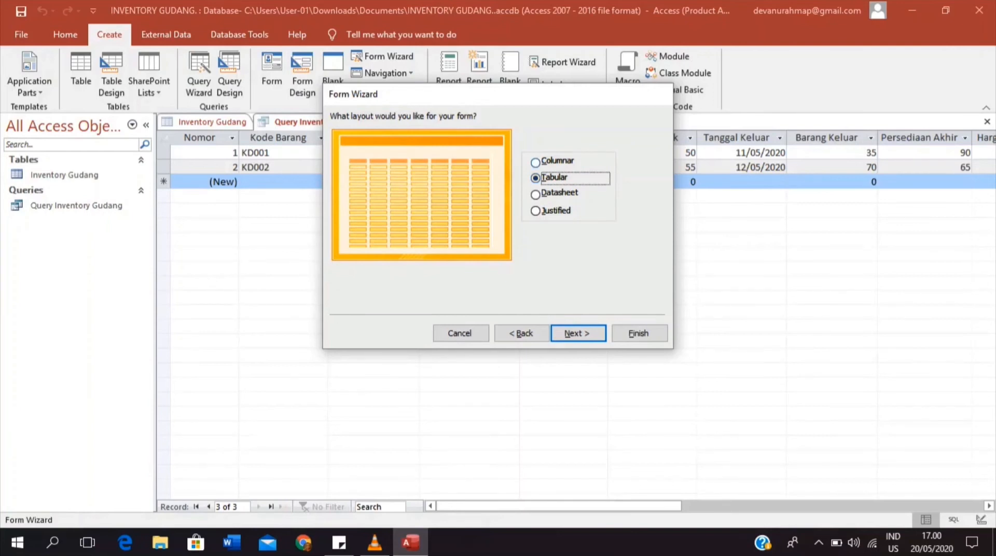
key(Up)
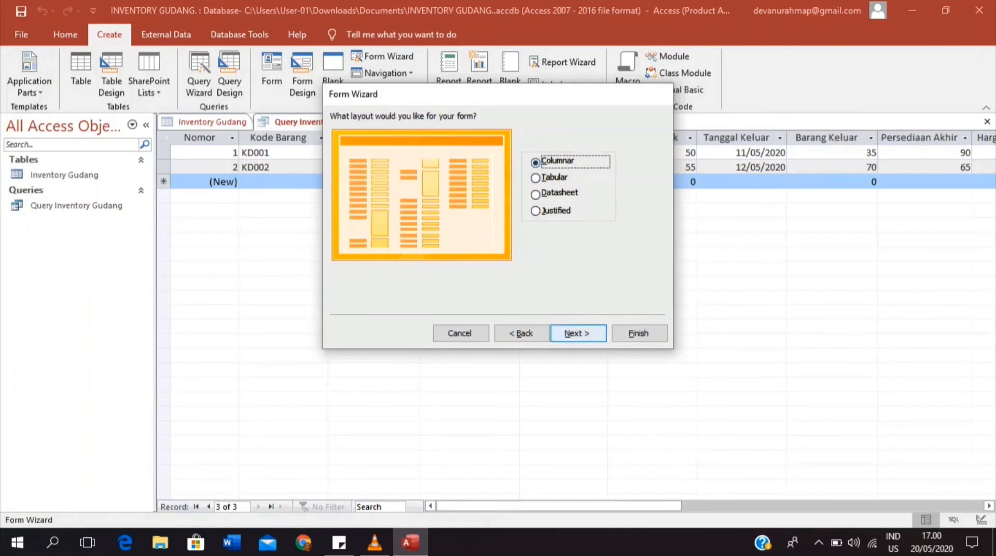
key(Return)
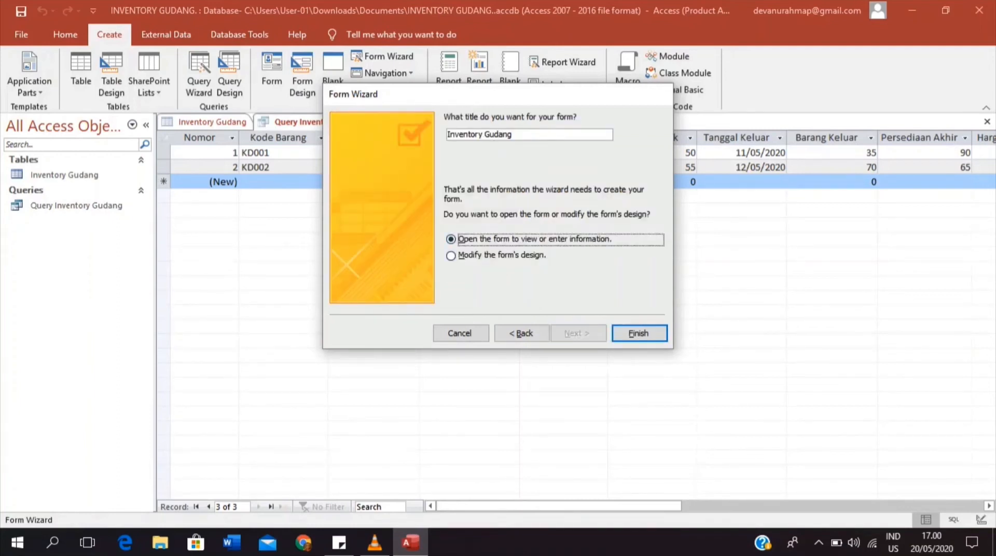
- Title the form Form Inventory Gudang and finish the wizard with the option to modify the form's design
click(448, 134)
text(For)
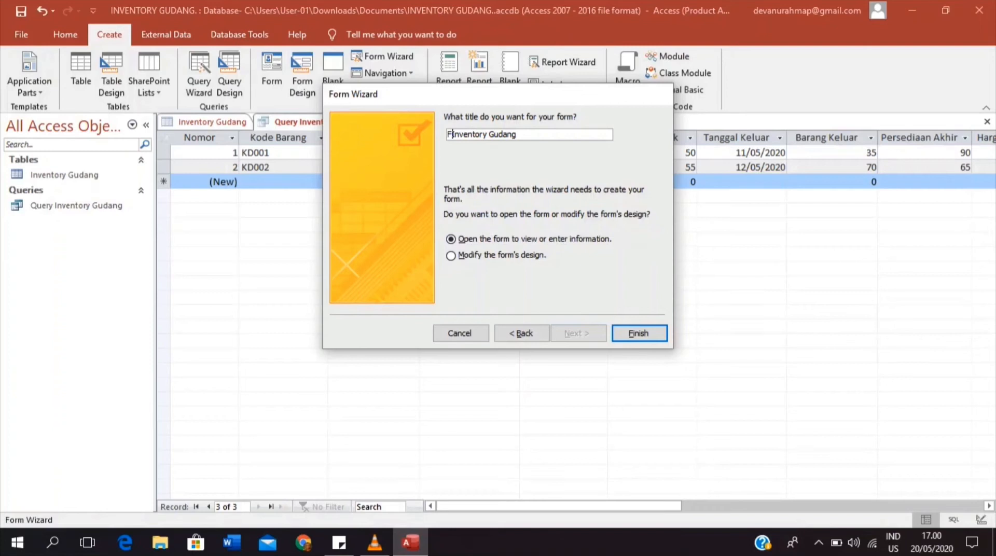
text(m)
click(451, 255)
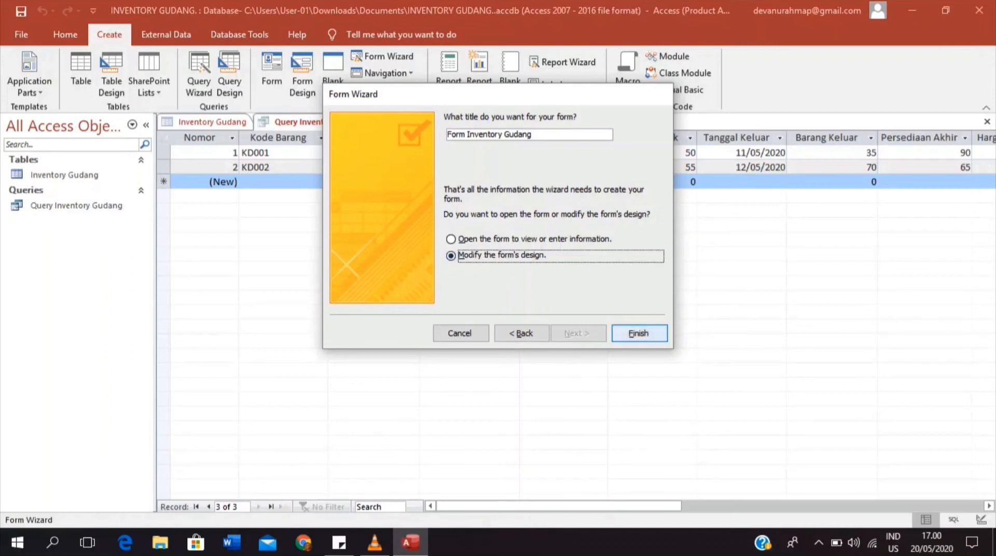
click(639, 333)
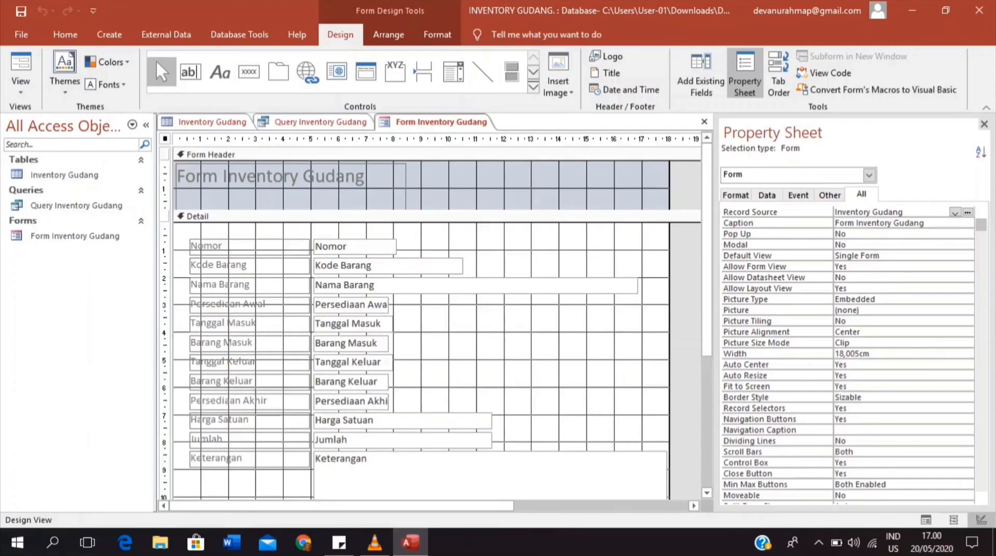
- Widen the title label in the Form Header to about 17.8 cm and center its text
scroll(422, 322, down, 3)
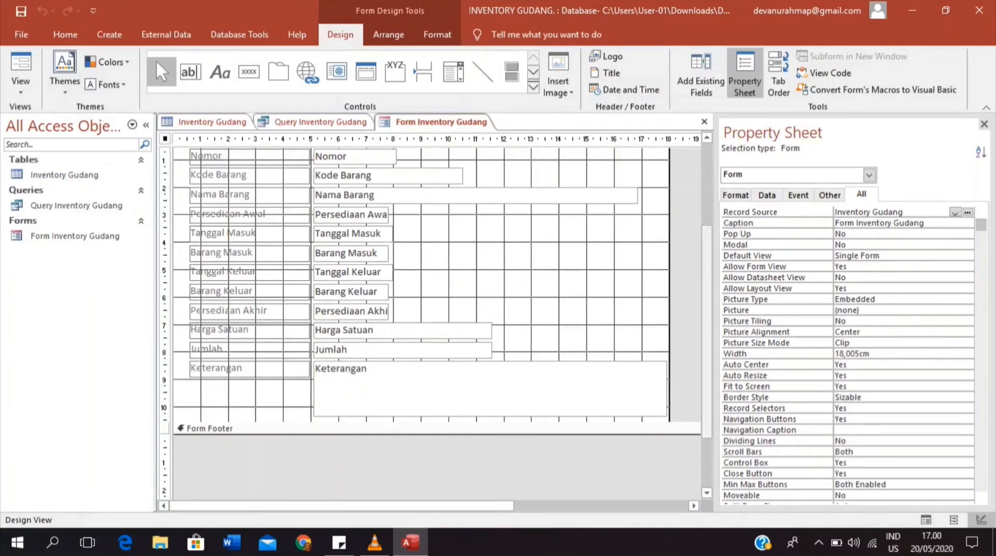
scroll(421, 321, up, 3)
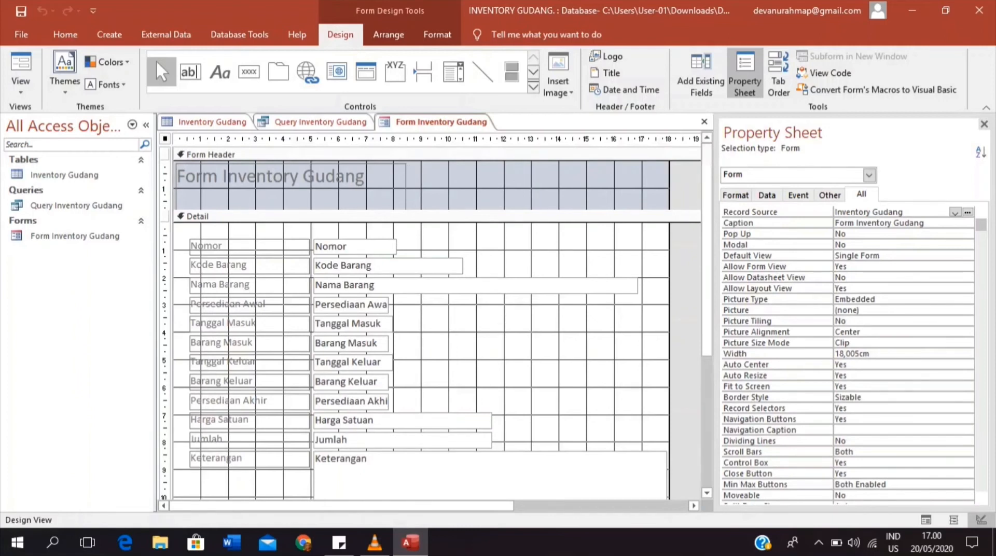
click(290, 177)
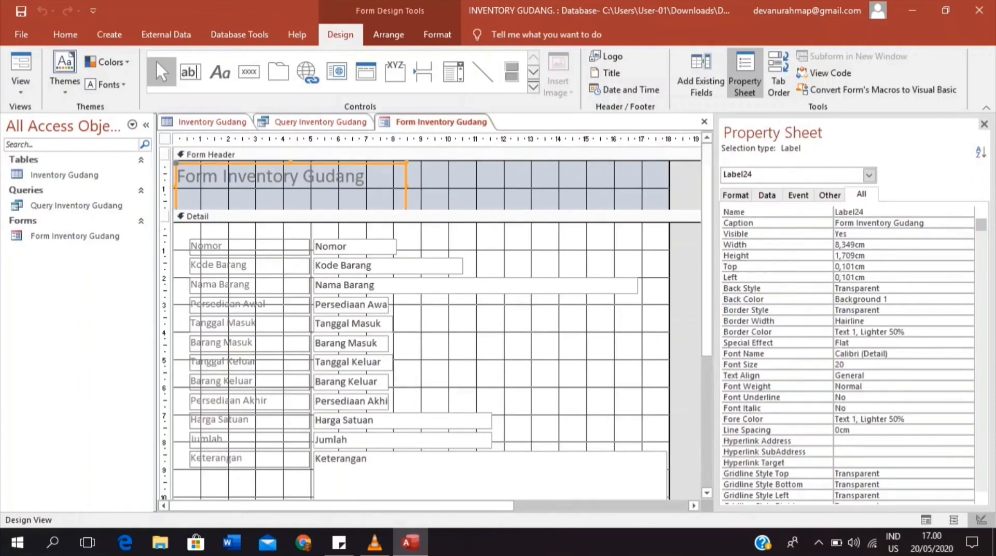
drag(406, 186, 668, 186)
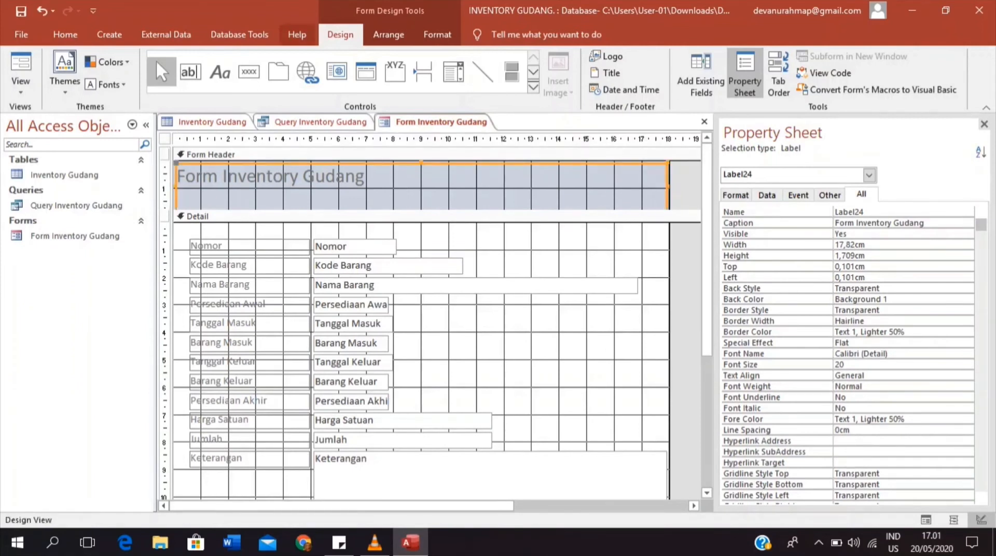
click(65, 34)
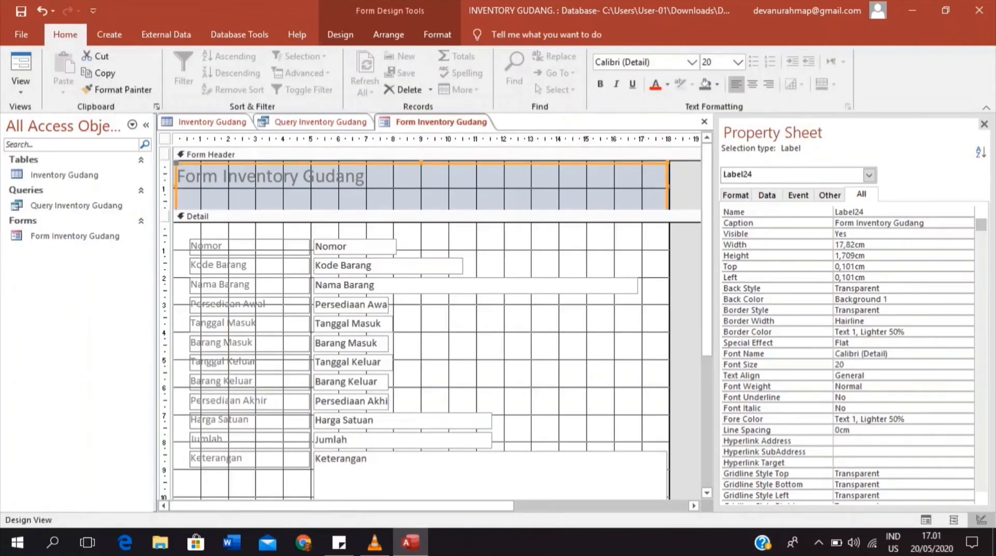
click(751, 84)
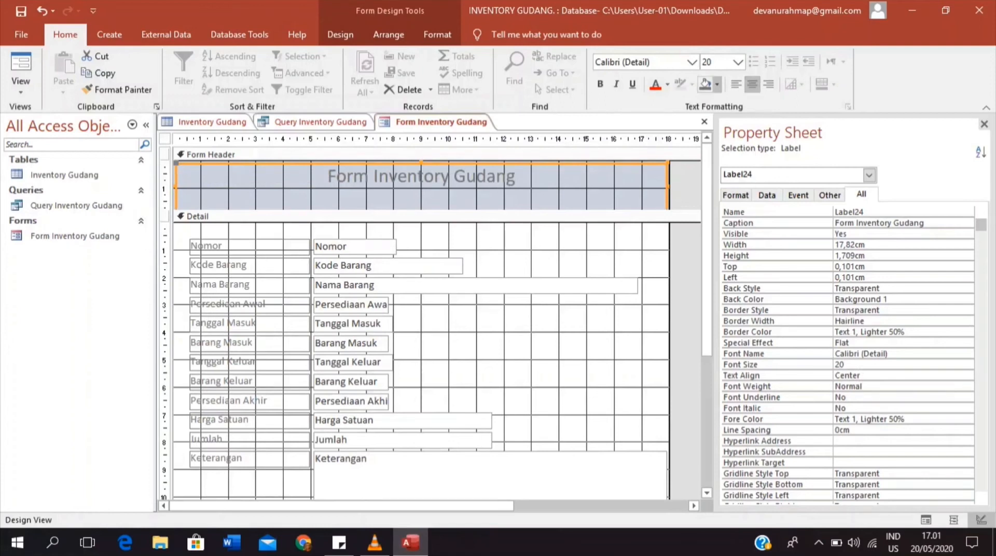
- Format the form title with black text (Text 1) at font size 24
click(667, 85)
click(667, 135)
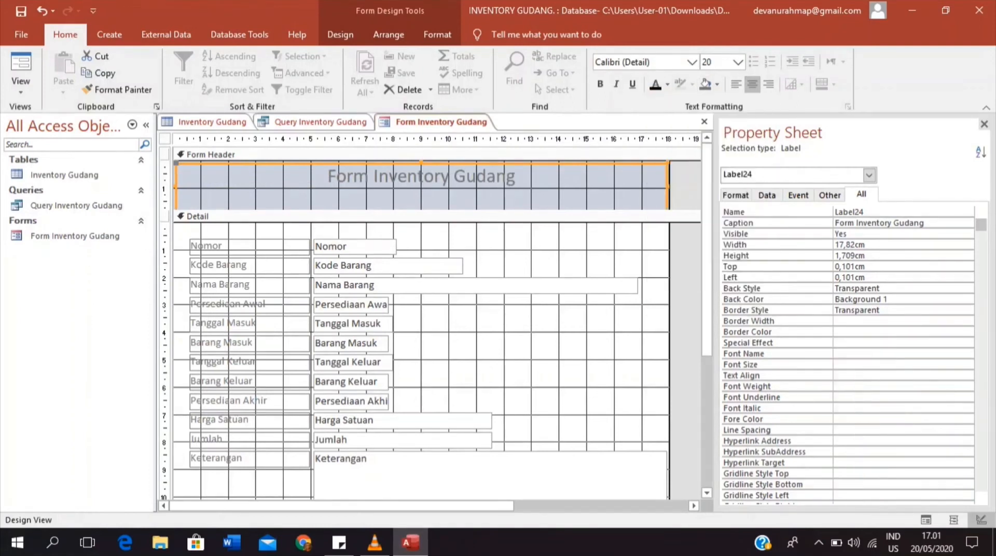
click(737, 61)
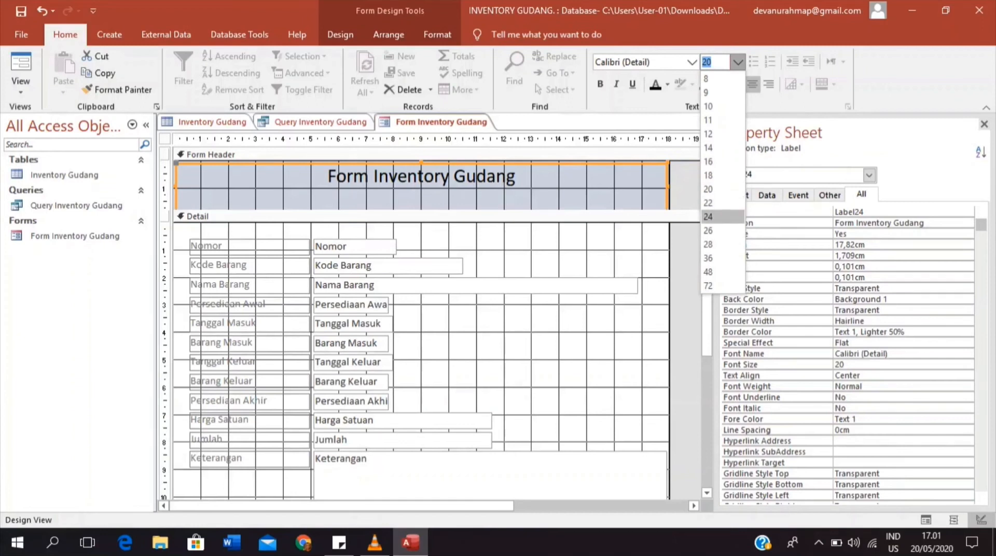
click(716, 217)
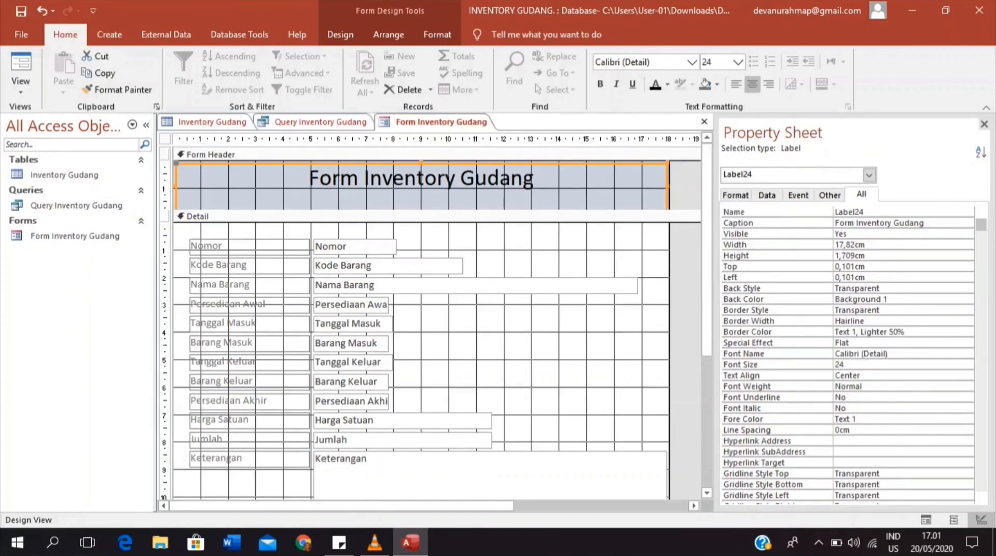
click(686, 296)
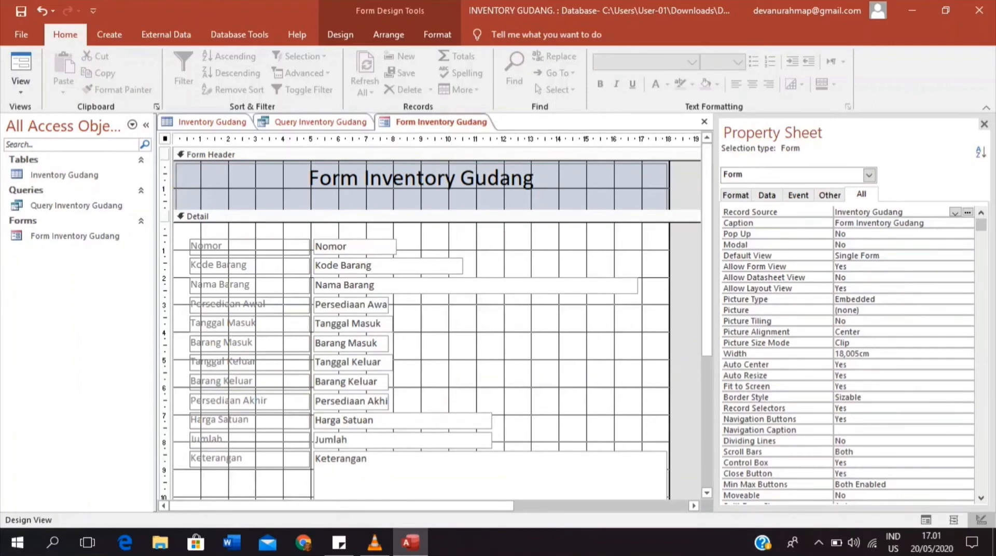
- Add a label reading PT. ABCDE beneath the form title and shorten the title label to about 1 cm high
click(340, 34)
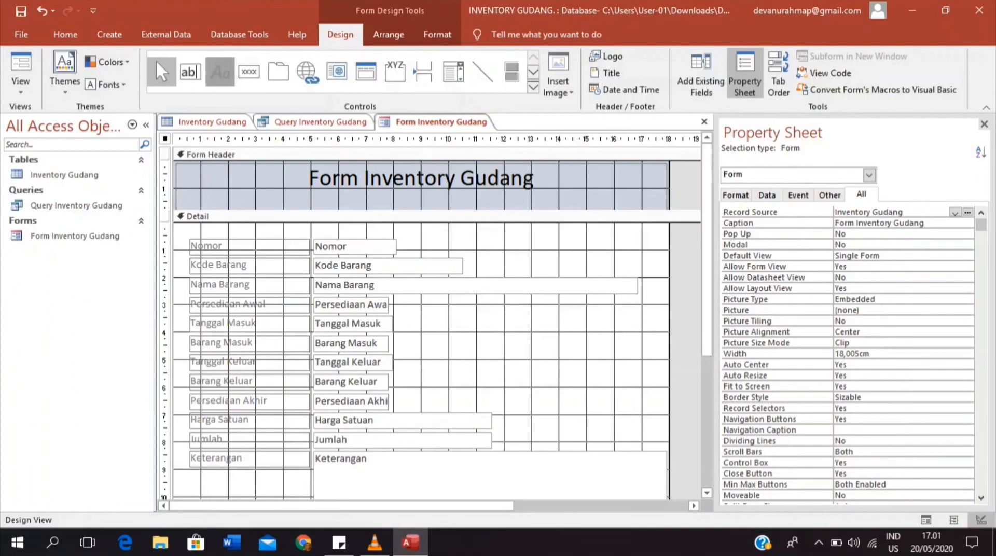
click(220, 71)
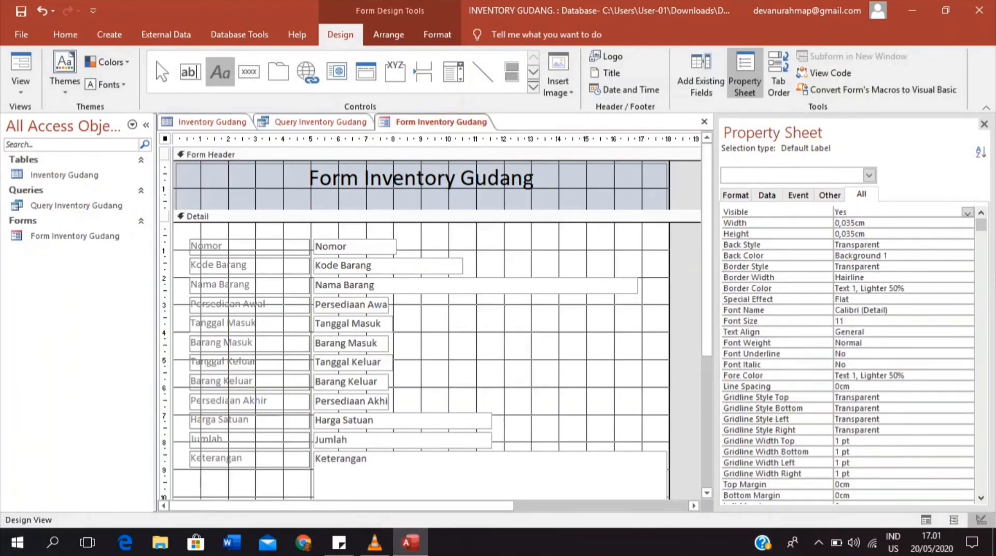
click(408, 200)
key(Caps_Lock)
text(PT. ABCD)
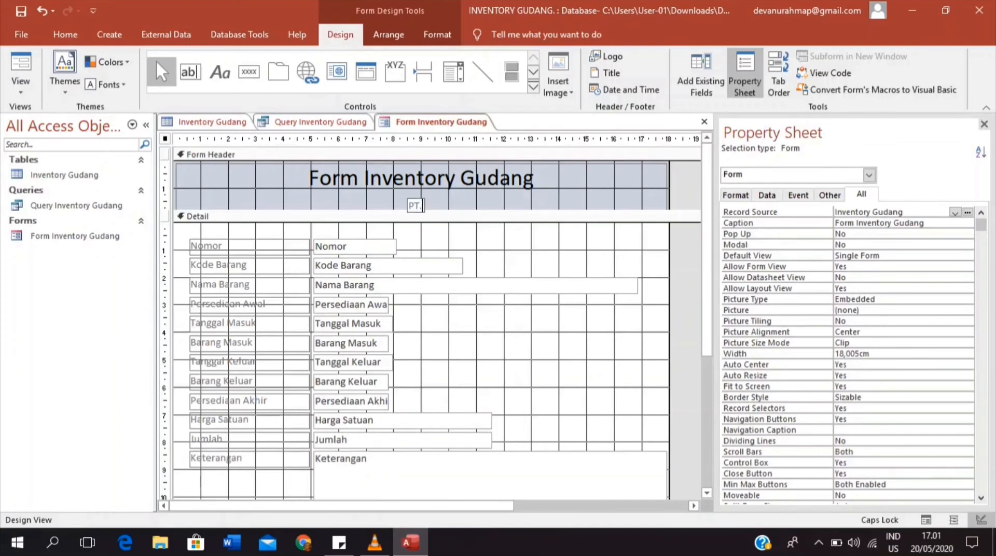
text(E)
click(482, 191)
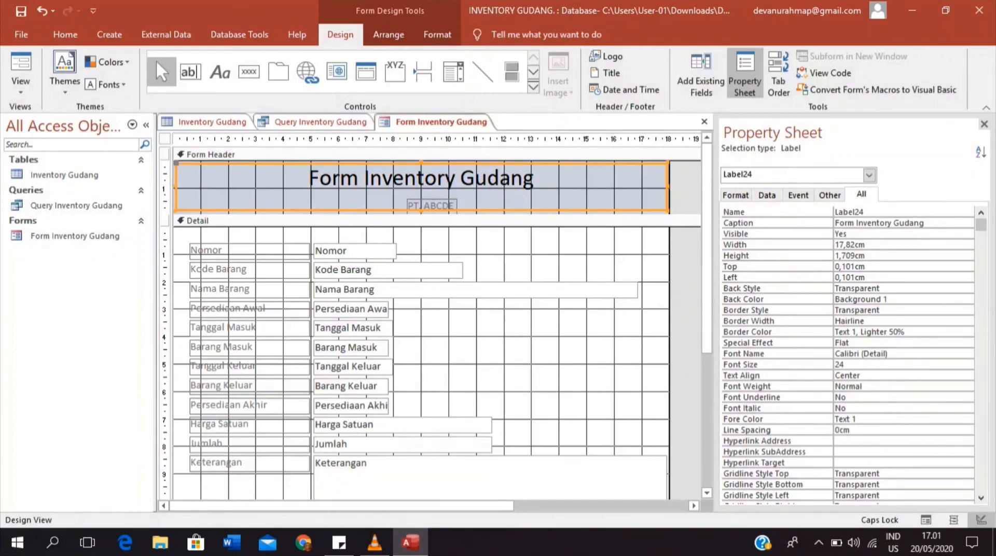
drag(421, 210, 421, 192)
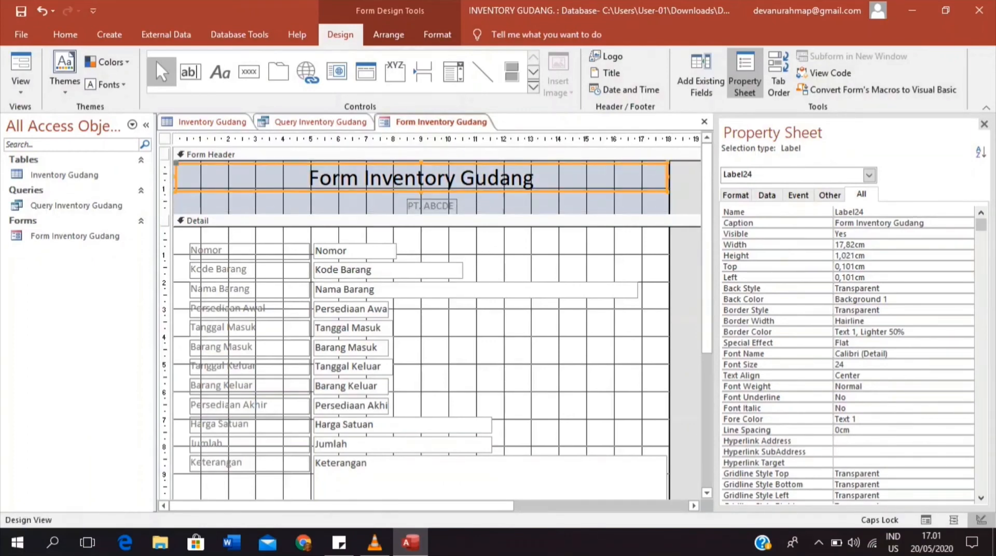
- Set the font color of the PT. ABCDE label to black (Text 1)
click(431, 206)
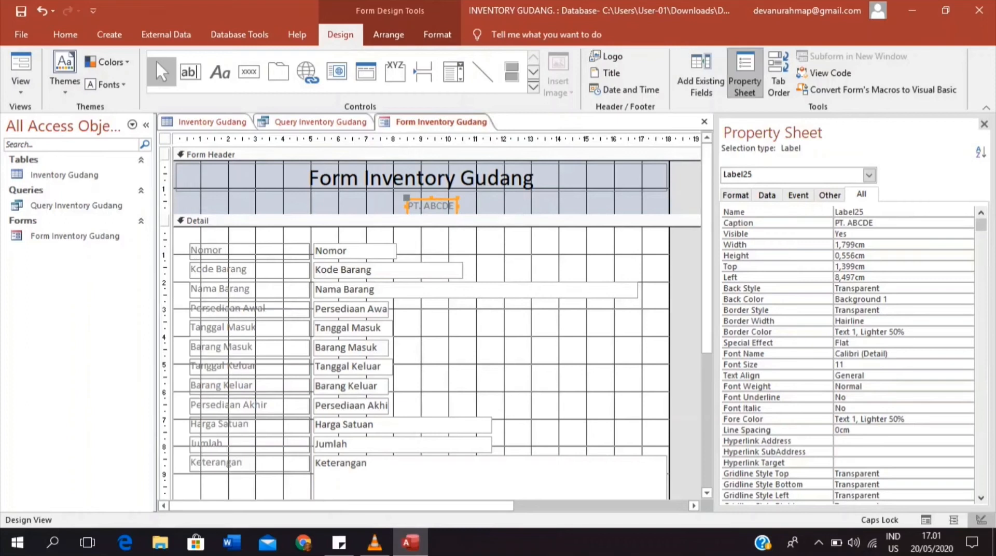
click(65, 34)
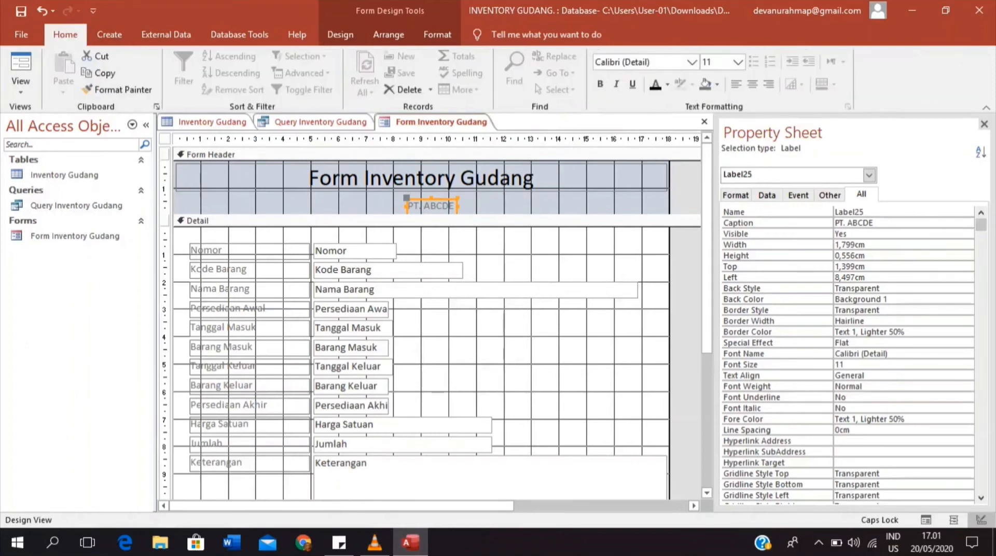
click(655, 85)
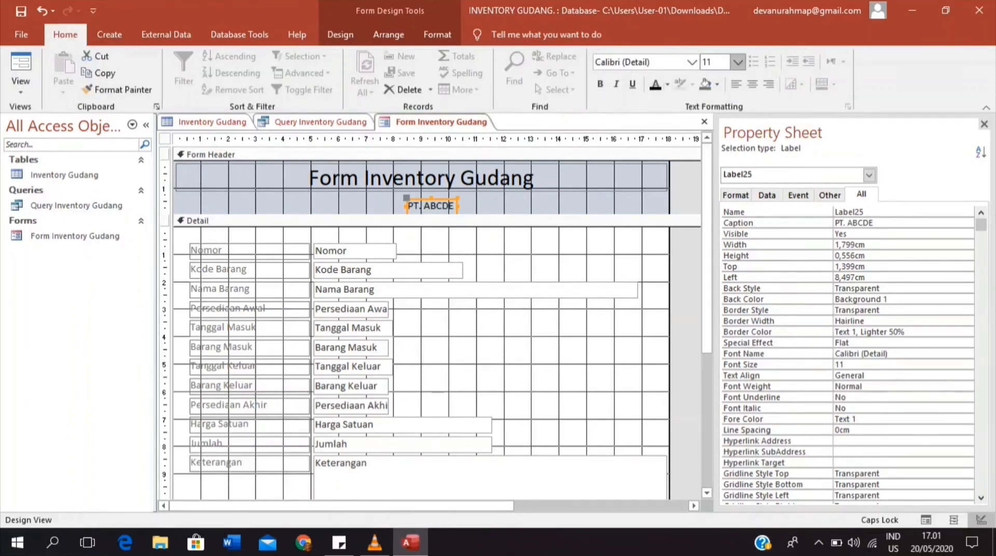
- Set the PT. ABCDE label to font size 22 with centered text and enlarge it to about 17.7 by 0.9 cm
click(737, 61)
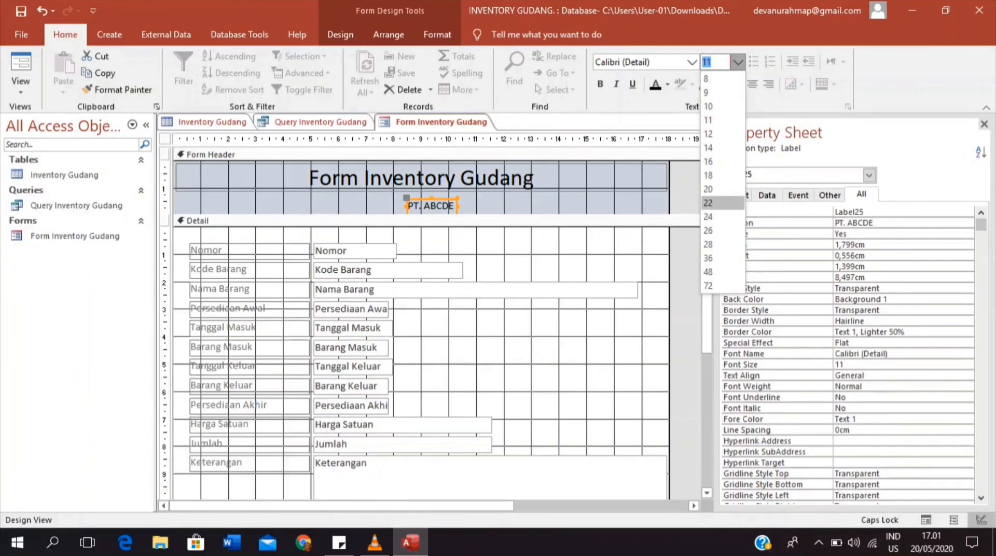
click(708, 203)
click(752, 84)
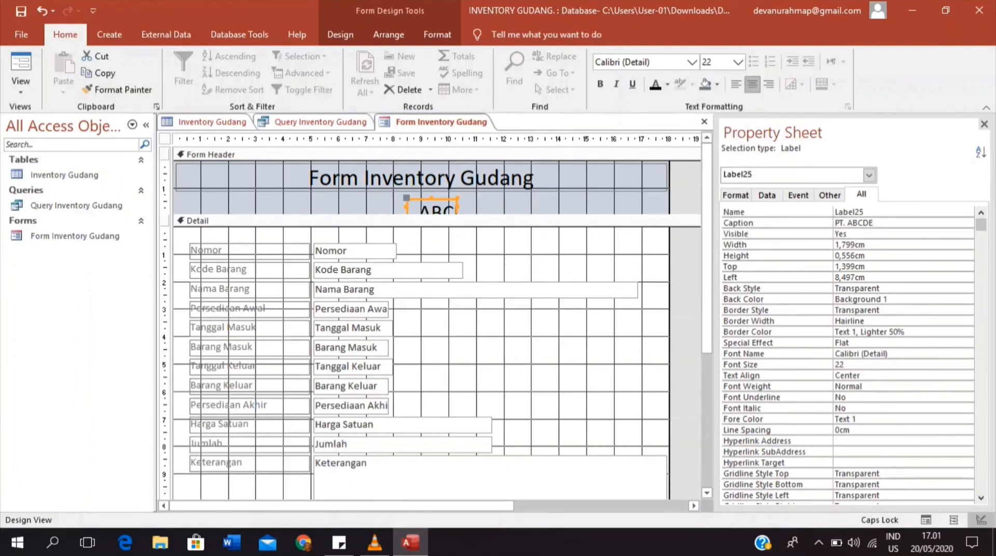
drag(458, 206, 179, 199)
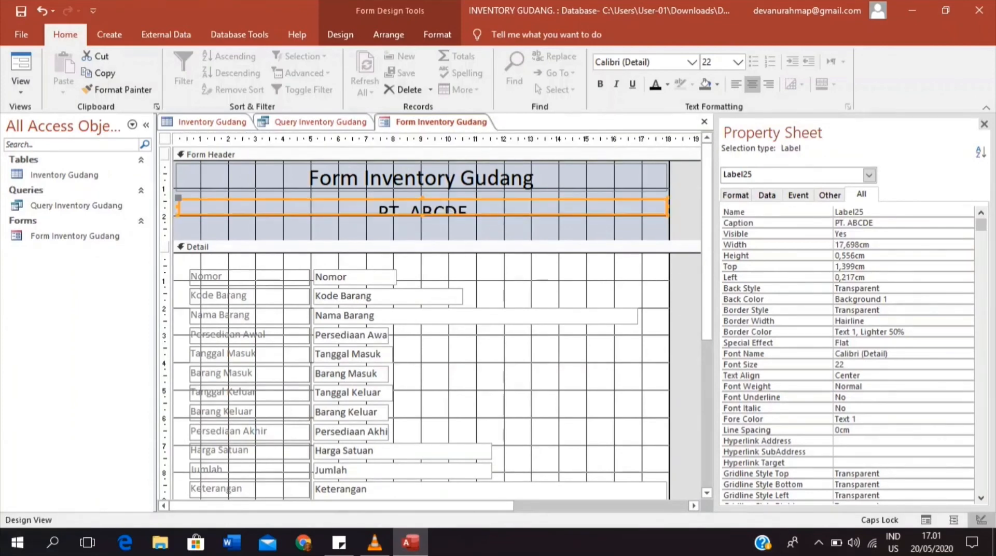
drag(423, 215, 446, 234)
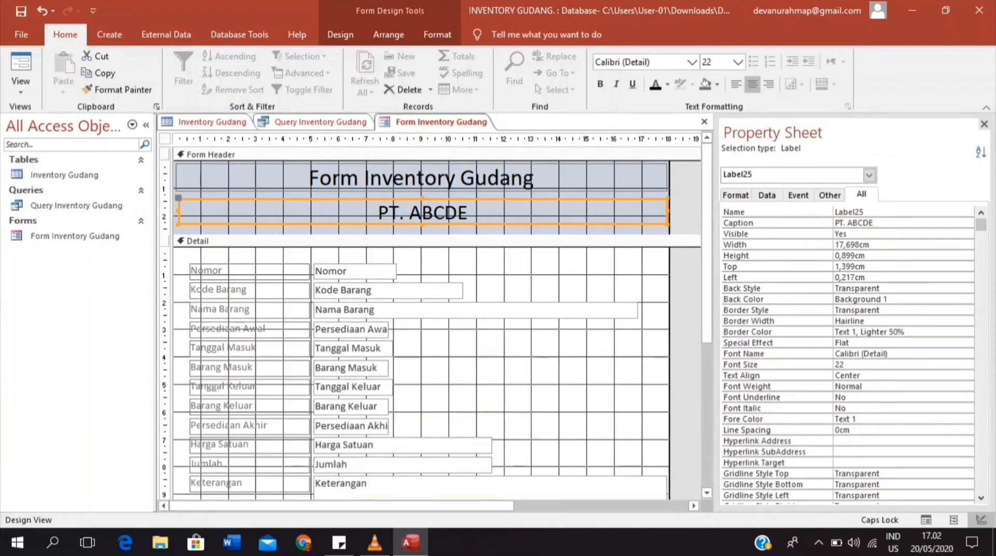
- Resize the Nomor, Kode Barang and Nama Barang text boxes so they end at the 12 cm ruler mark
click(358, 272)
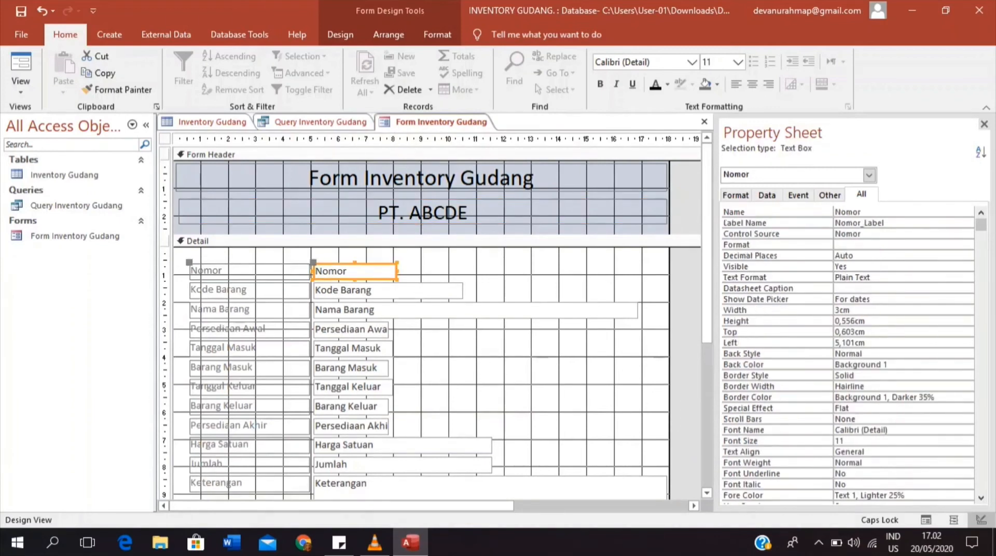
drag(397, 270, 504, 291)
click(418, 290)
click(504, 310)
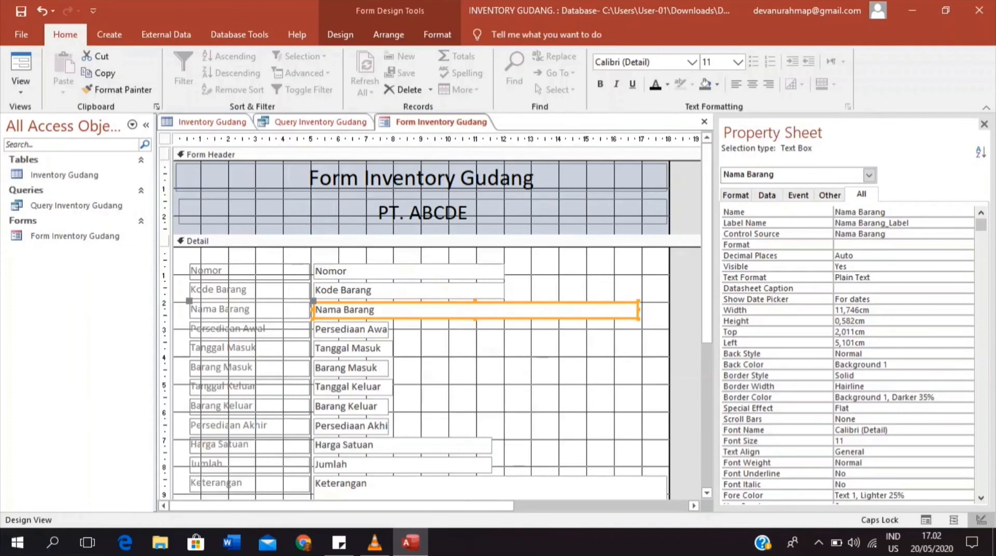
drag(638, 309, 505, 310)
- Widen the Persediaan Awal, Nama Barang, Kode Barang and Nomor text boxes to about 8.9 cm each
click(351, 329)
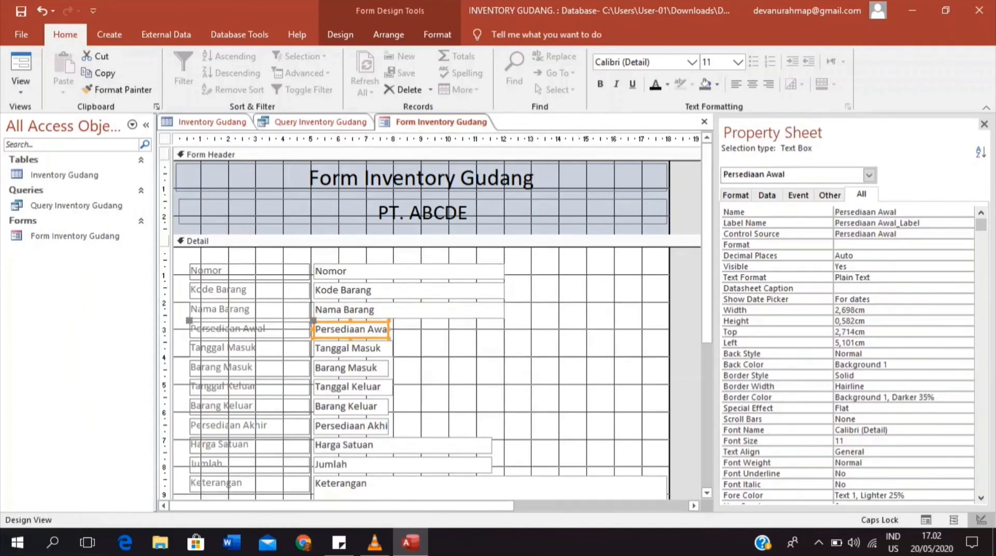
drag(389, 328, 559, 329)
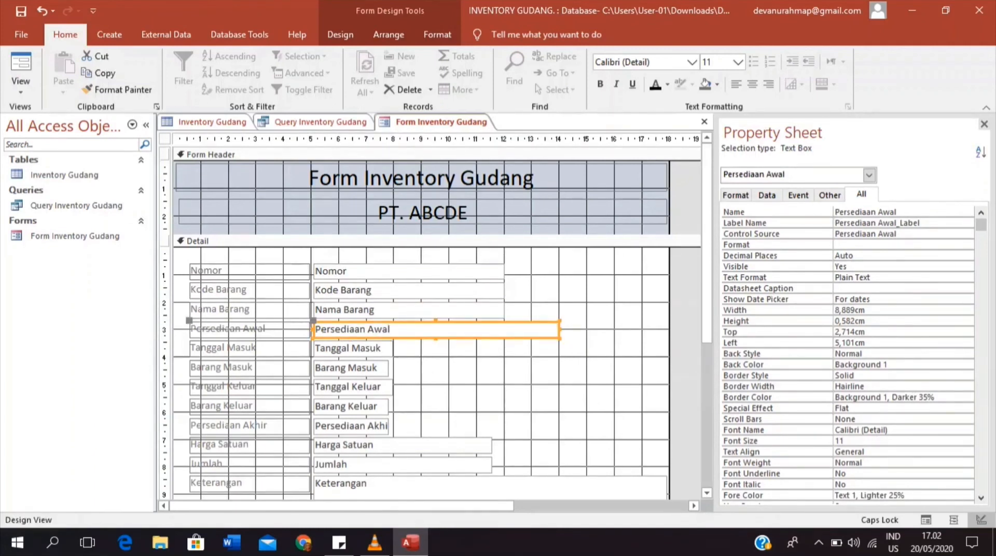
click(504, 309)
drag(504, 310, 559, 310)
click(505, 291)
drag(505, 290, 559, 291)
click(505, 271)
drag(506, 271, 559, 271)
click(504, 271)
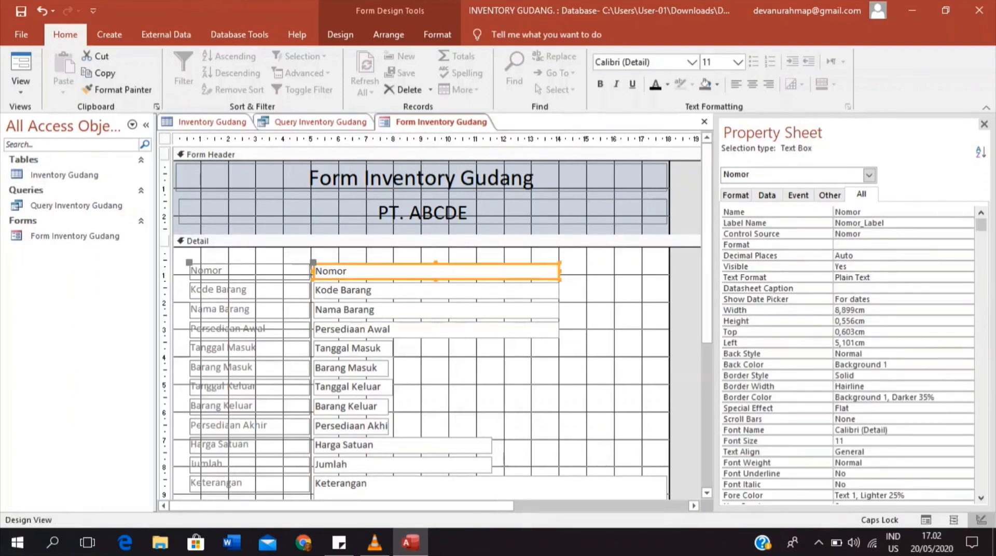
- Widen the Tanggal Masuk, Barang Masuk and Tanggal Keluar text boxes to about 8.9 cm, matching the fields above
click(353, 348)
drag(393, 348, 559, 348)
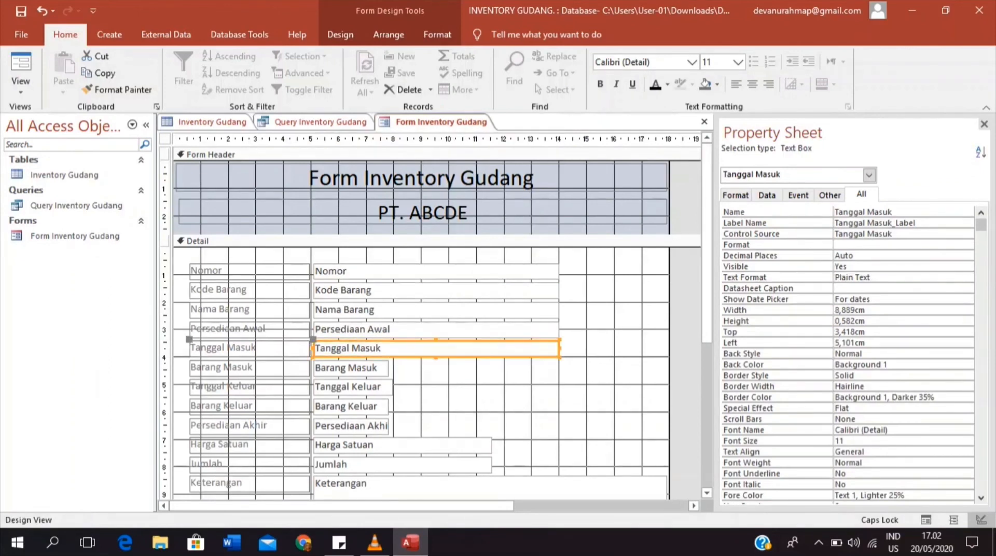
click(353, 367)
click(396, 368)
click(371, 368)
drag(389, 367, 559, 368)
click(363, 387)
drag(393, 387, 558, 387)
- Widen the Barang Keluar, Persediaan Akhir, Harga Satuan and Jumlah text boxes to about 8.9 cm each
click(364, 407)
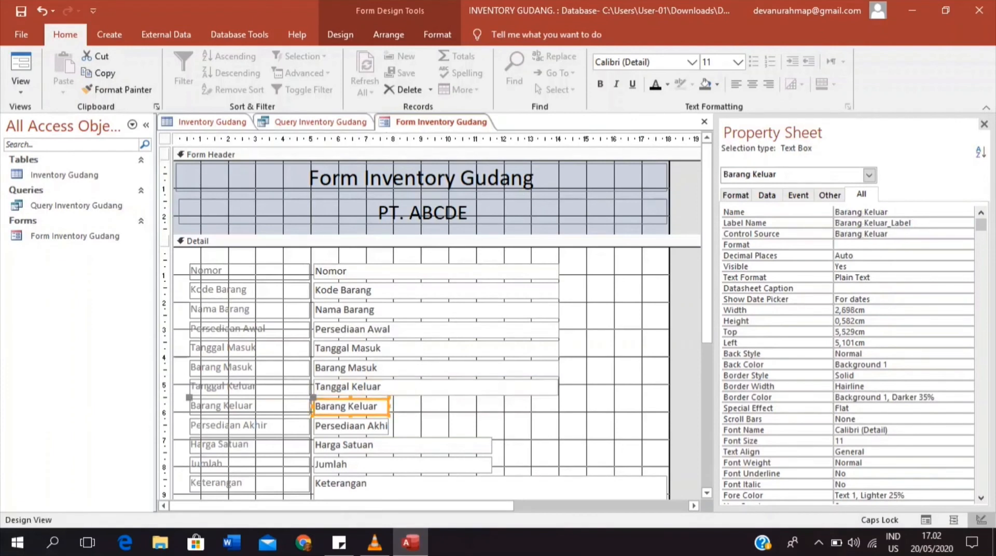
drag(389, 406, 559, 406)
click(363, 427)
drag(389, 425, 559, 425)
click(436, 445)
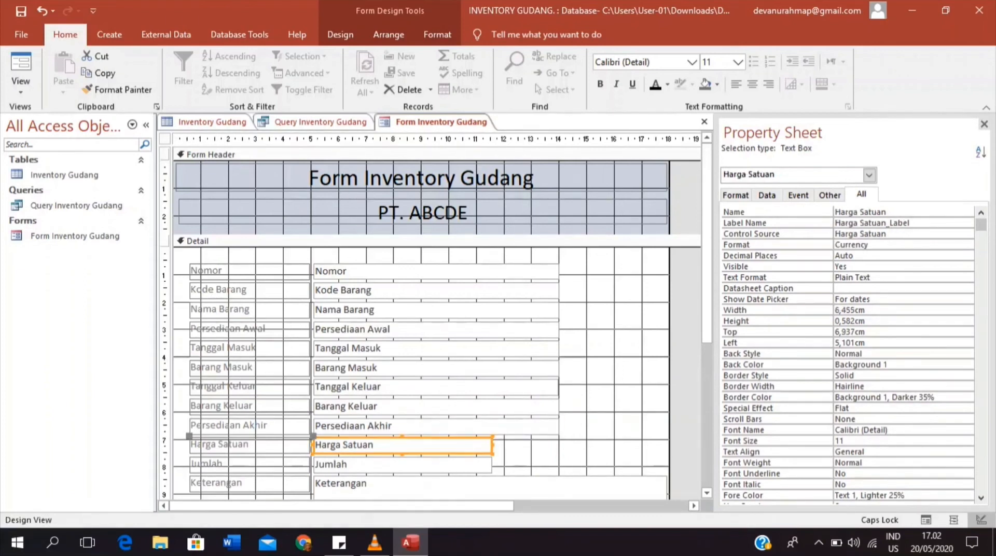
drag(492, 445, 559, 445)
click(436, 465)
drag(492, 464, 559, 465)
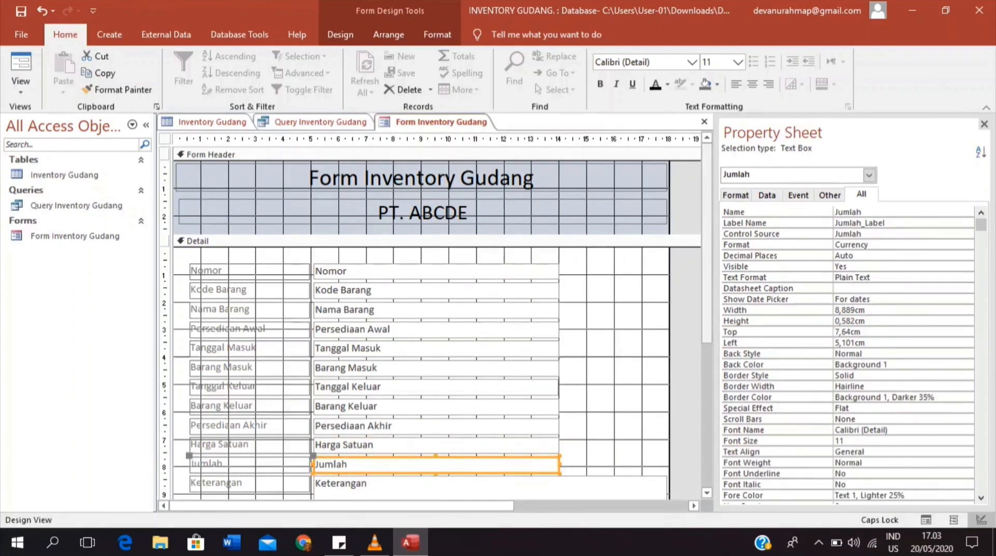
- Narrow the Keterangan text box to about 8.9 cm so it lines up with the other fields
scroll(431, 322, down, 3)
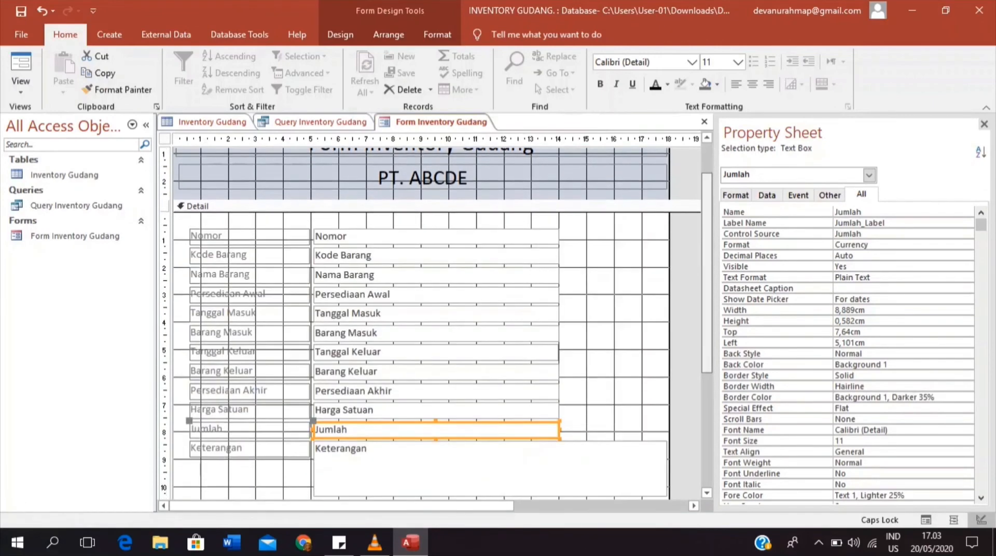
scroll(436, 321, down, 5)
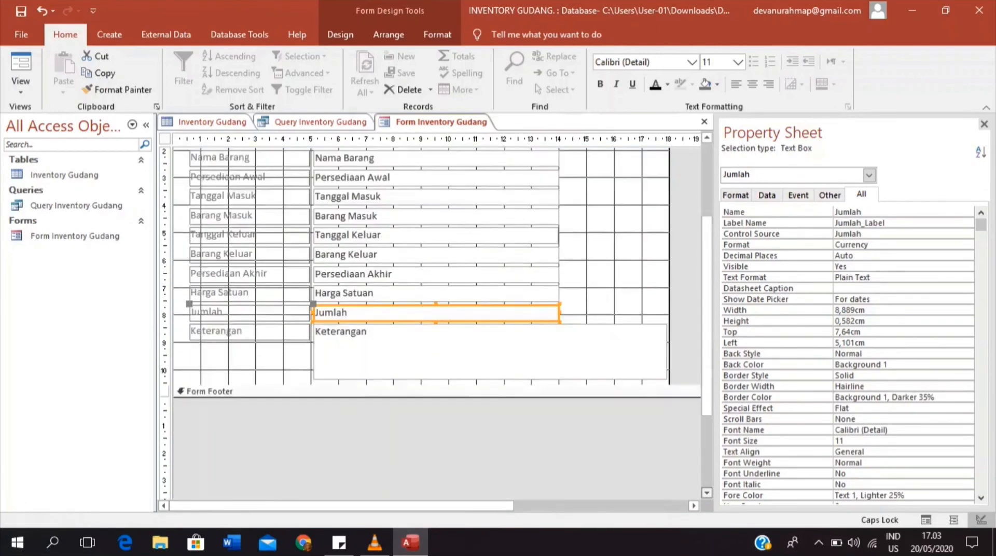
click(490, 234)
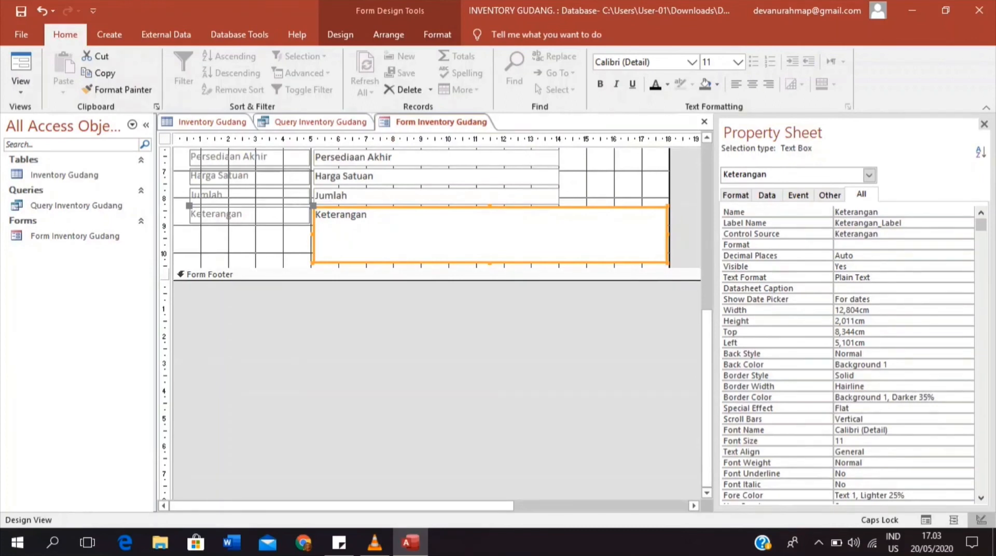
drag(668, 235, 559, 234)
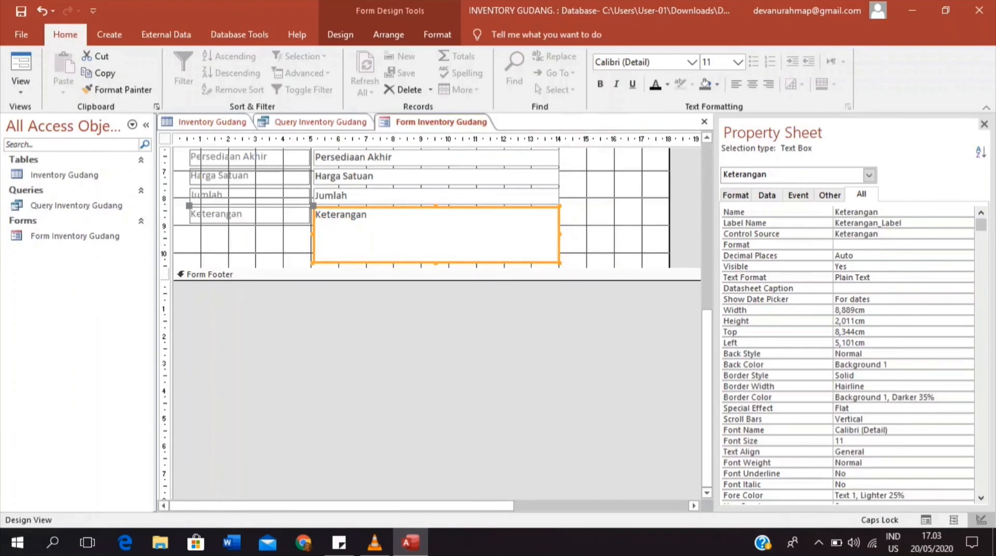
- Extend the Detail section to just past the 12 cm mark and heighten the Keterangan text box to about 3 cm
drag(446, 268, 446, 291)
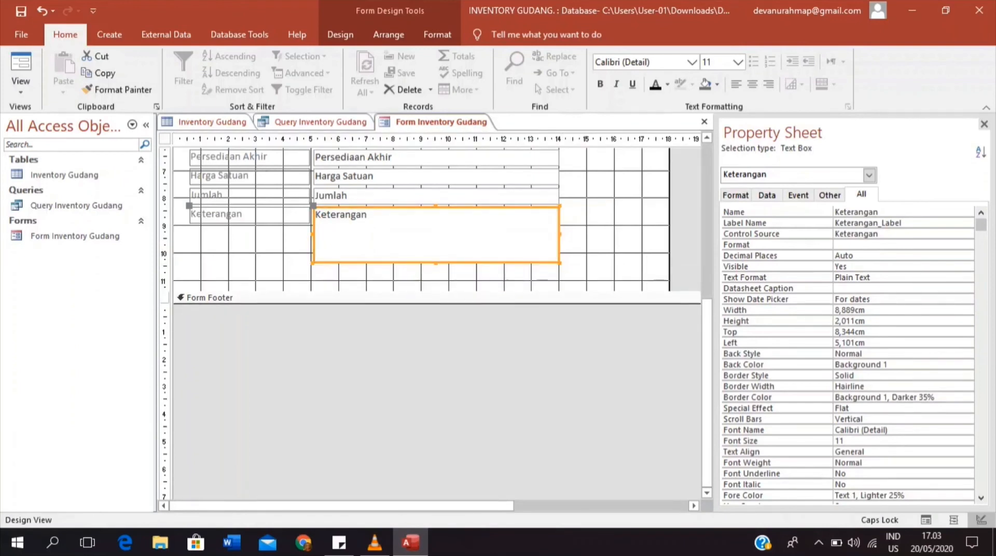
drag(446, 291, 446, 319)
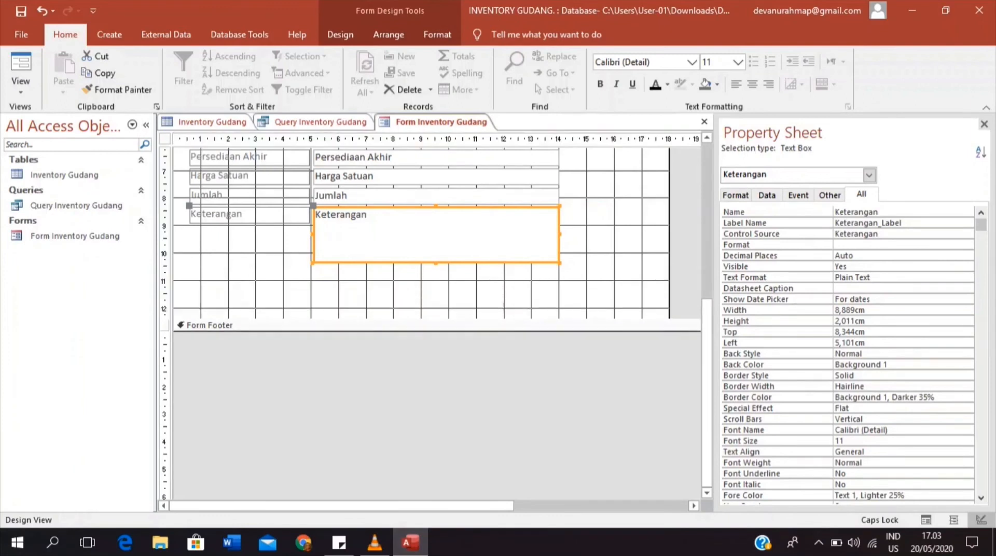
drag(435, 266, 436, 289)
click(436, 244)
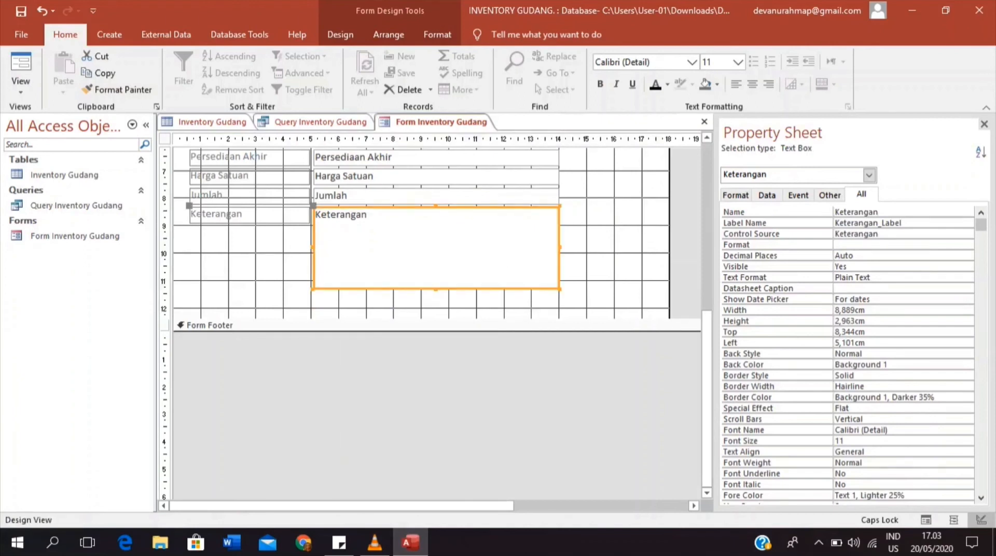
click(440, 377)
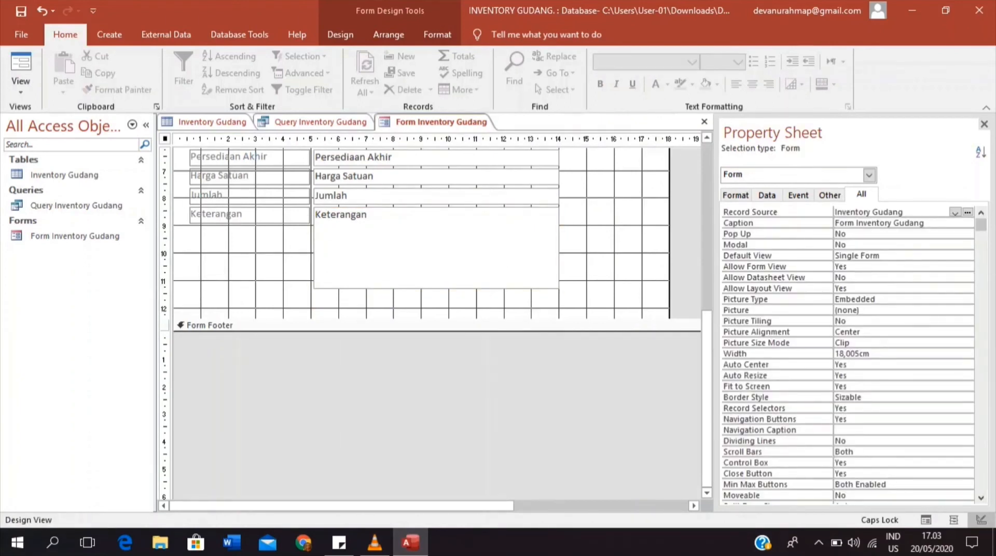
- Open the Expression Builder for the Control Source of the Persediaan Akhir text box
scroll(436, 322, up, 5)
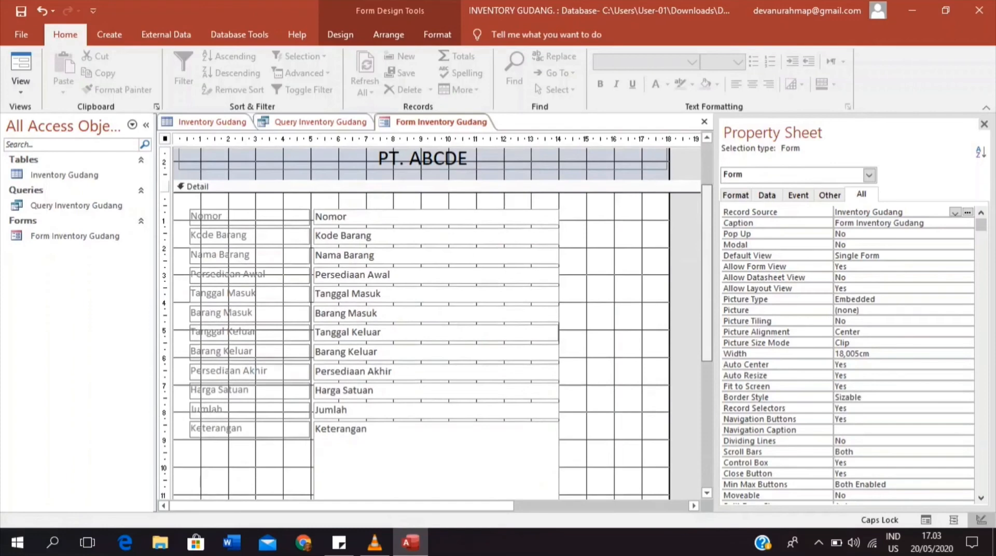
scroll(436, 321, up, 2)
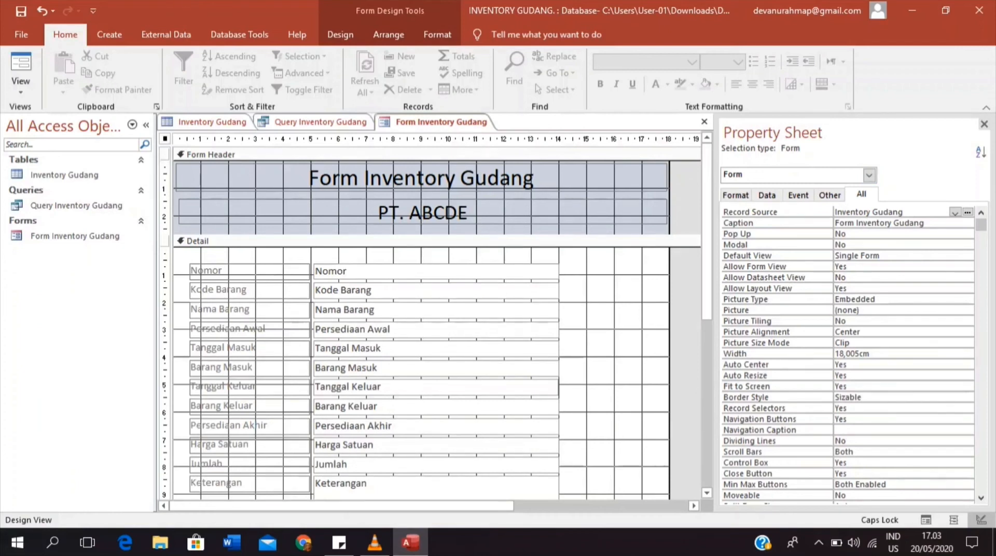
click(435, 426)
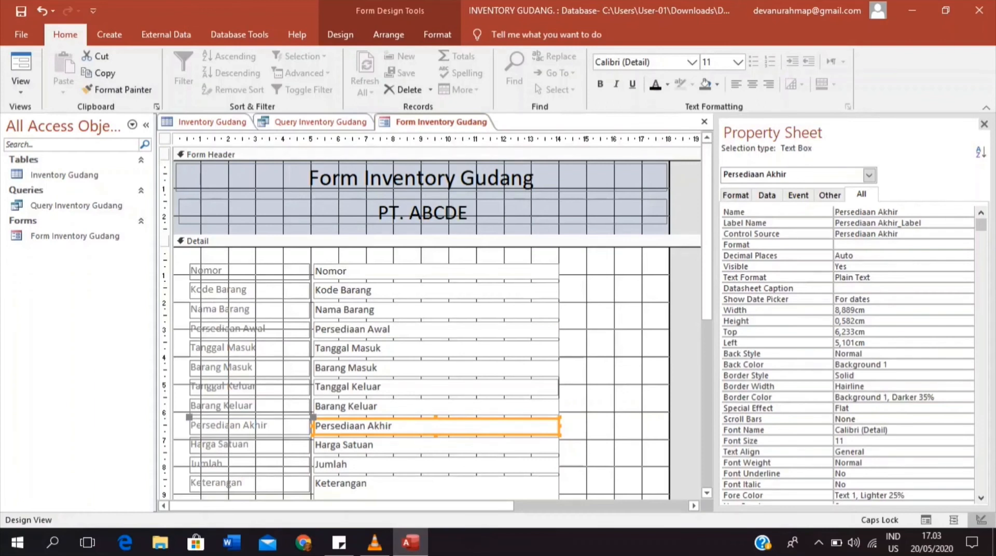
click(340, 34)
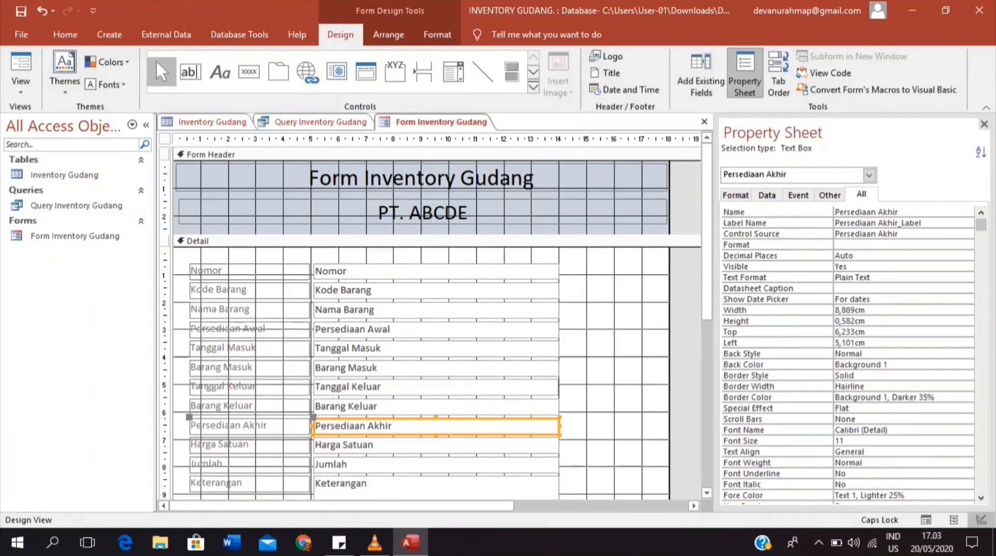
click(744, 73)
click(744, 72)
click(783, 234)
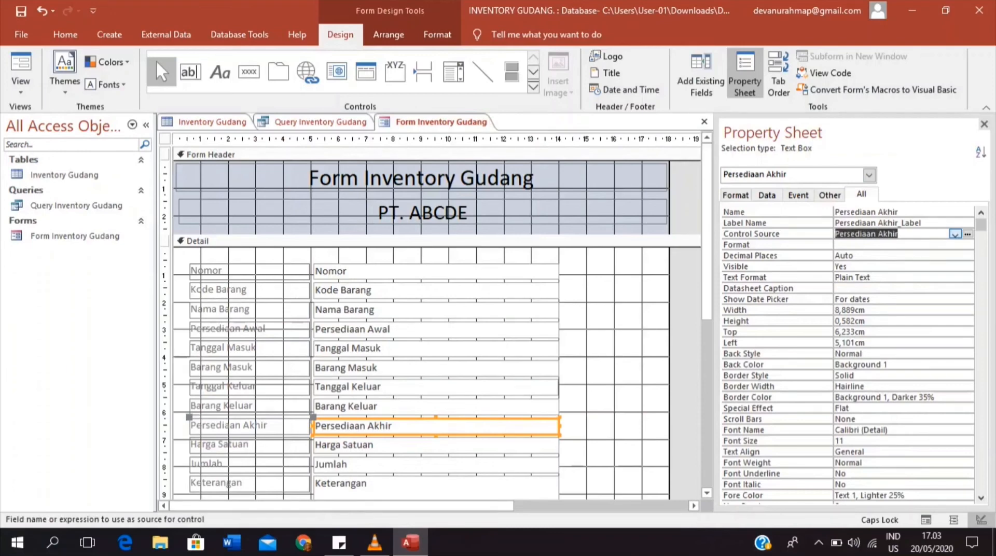
click(967, 234)
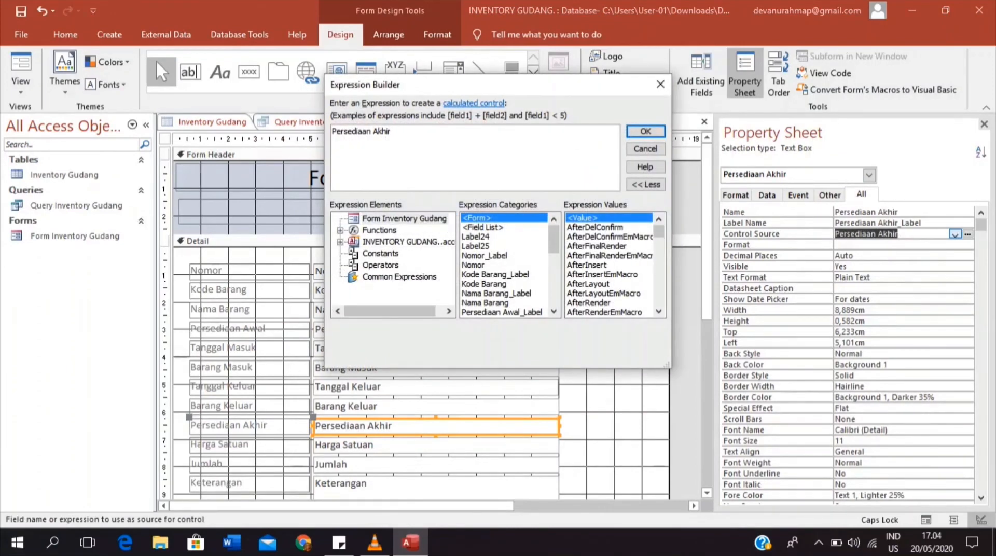
- Replace the Persediaan Akhir control source with the expression = [Persediaan Awal] + [Barang Masuk] - [Barang Keluar]
key(shift+Home)
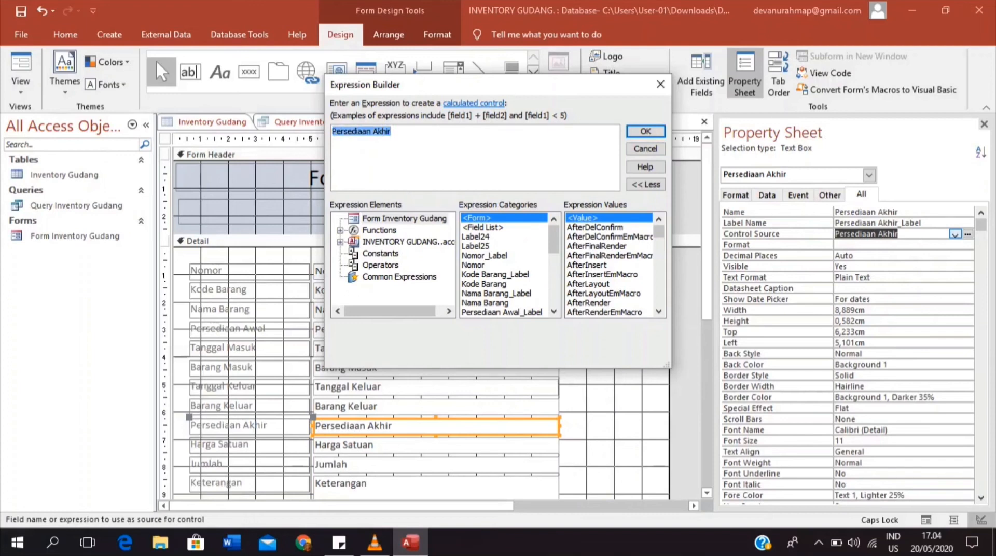
key(BackSpace)
text(=)
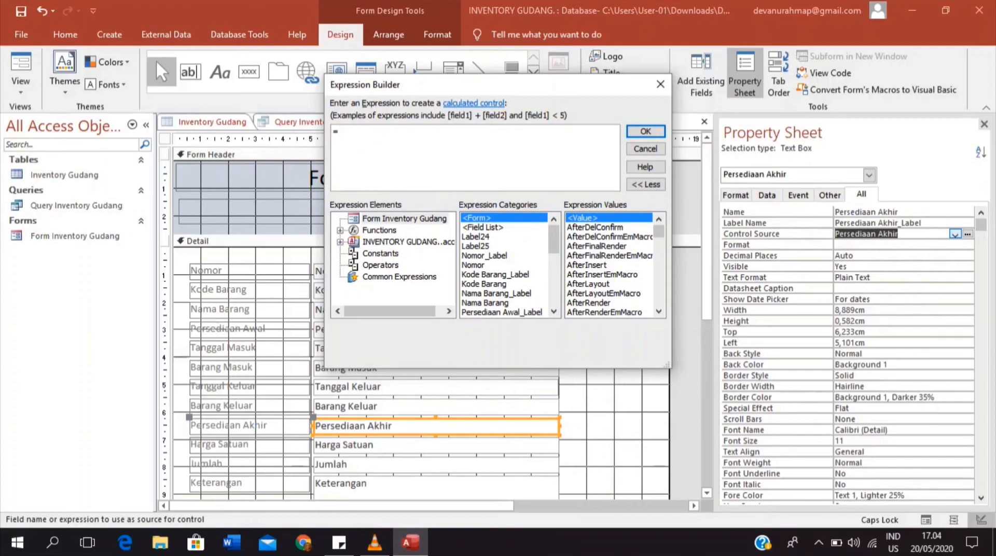
drag(554, 240, 553, 250)
double_click(490, 285)
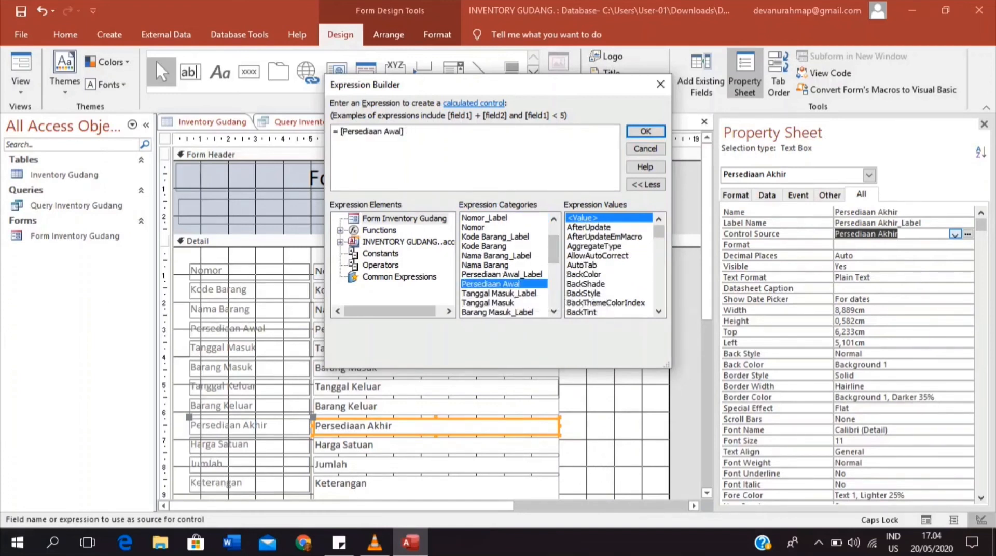
text(+)
scroll(503, 265, down, 3)
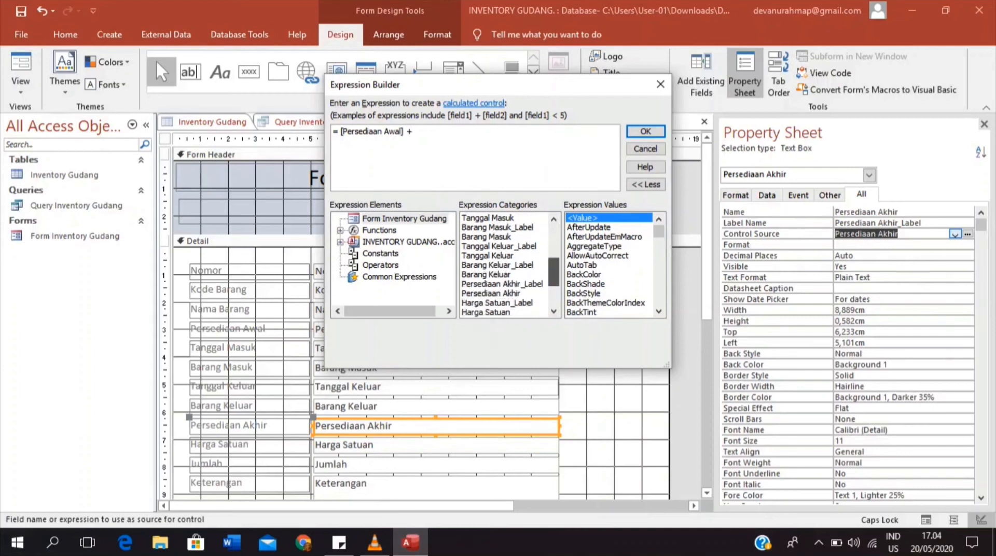
double_click(486, 236)
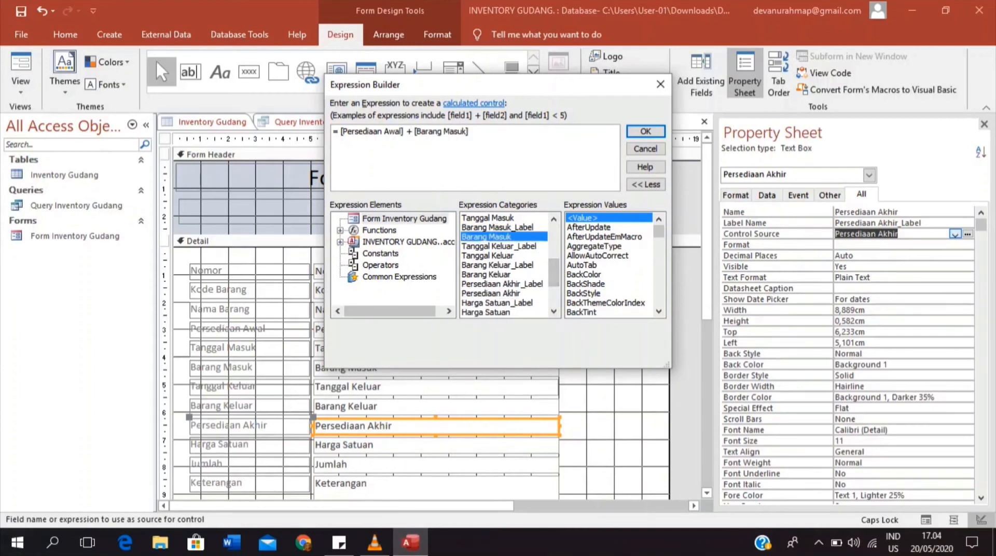
text(-)
double_click(486, 275)
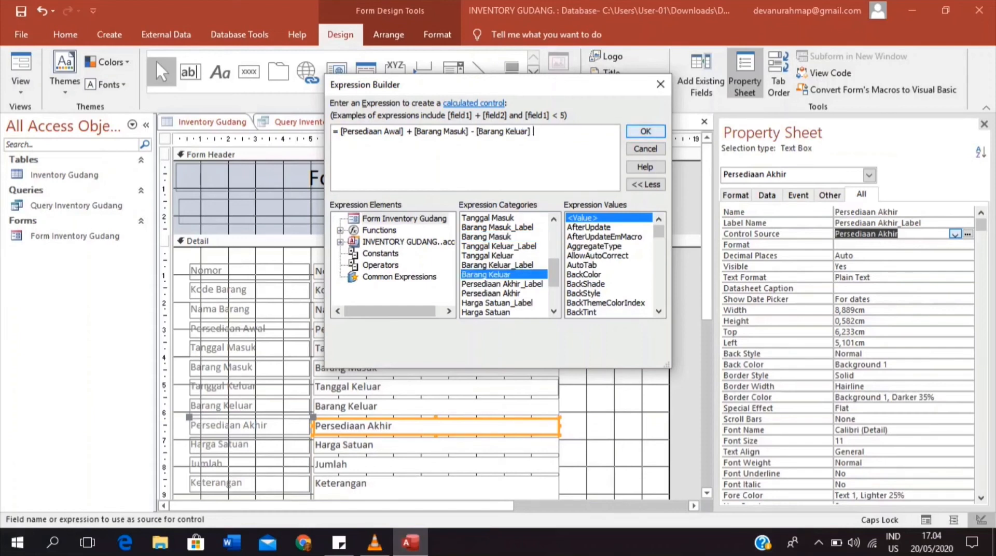
click(645, 132)
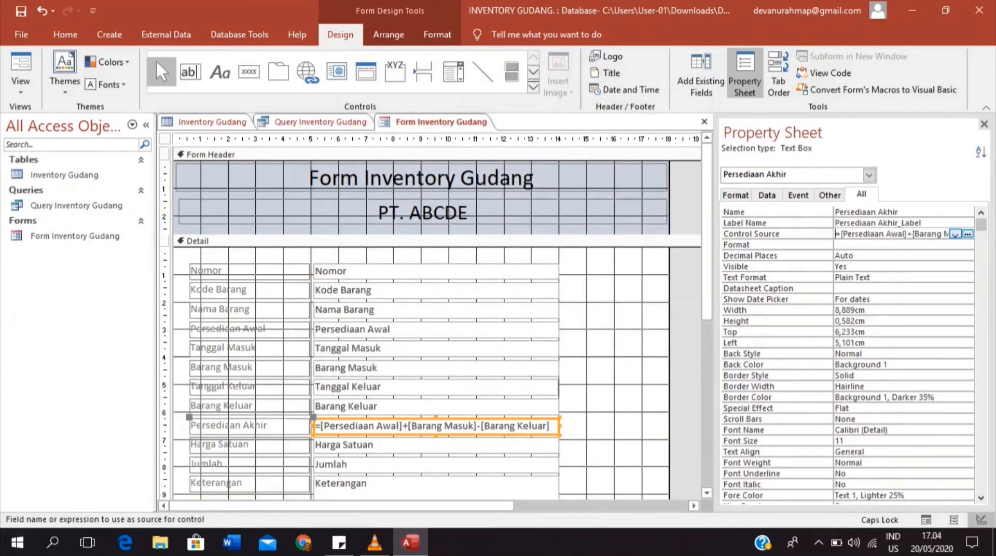
- Set the control source of the Jumlah text box to the expression = [Persediaan Akhir] * [Harga Satuan]
click(435, 464)
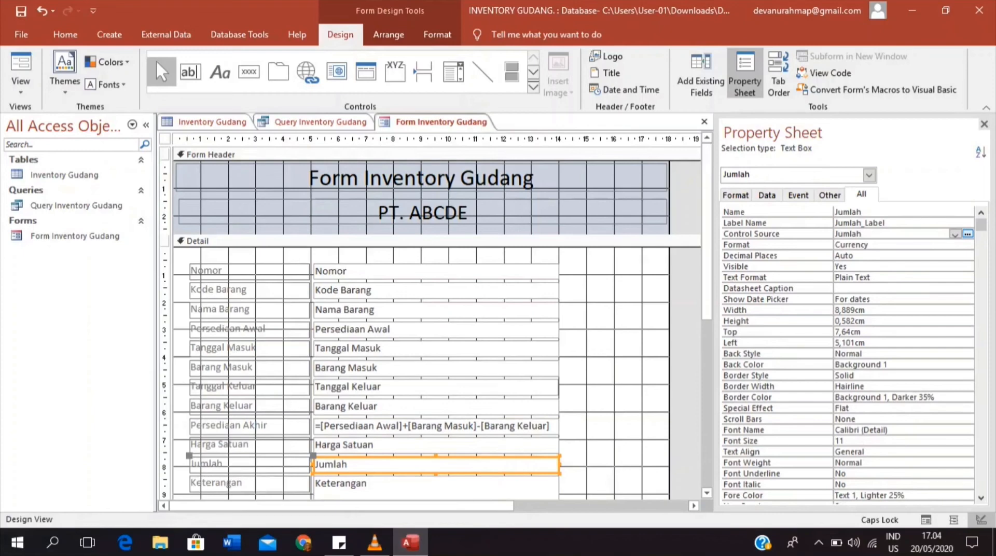
click(967, 234)
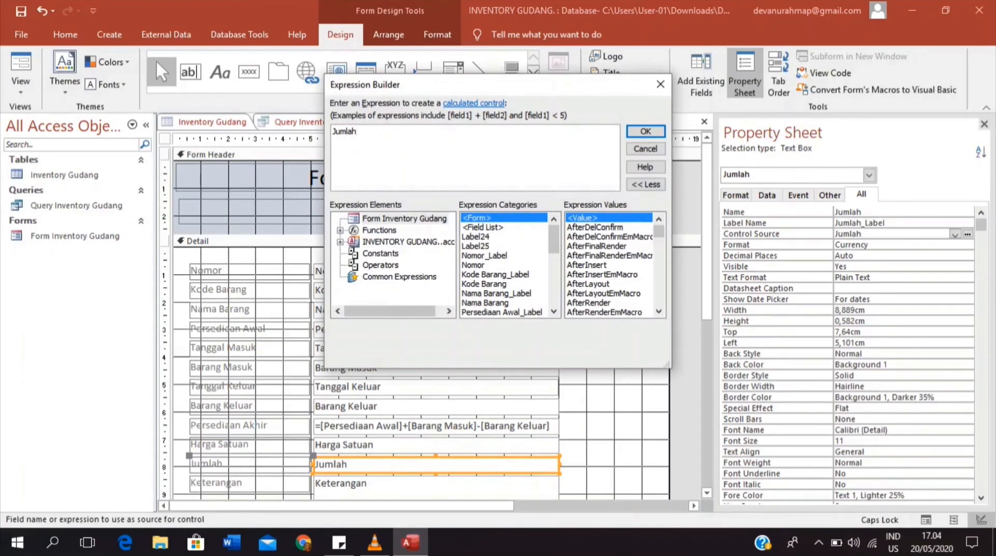
key(ctrl+a)
key(BackSpace)
text(=)
drag(553, 239, 554, 275)
click(521, 284)
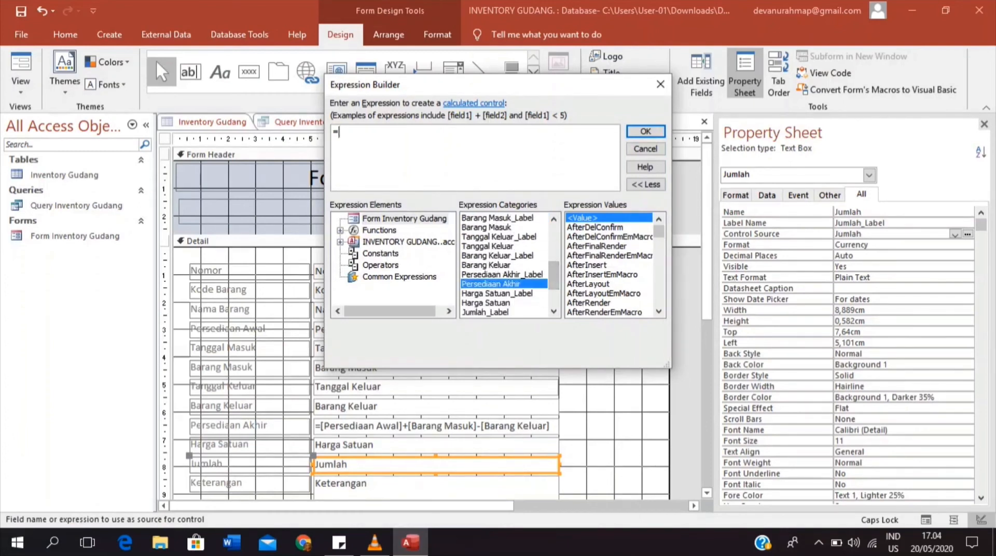
double_click(520, 285)
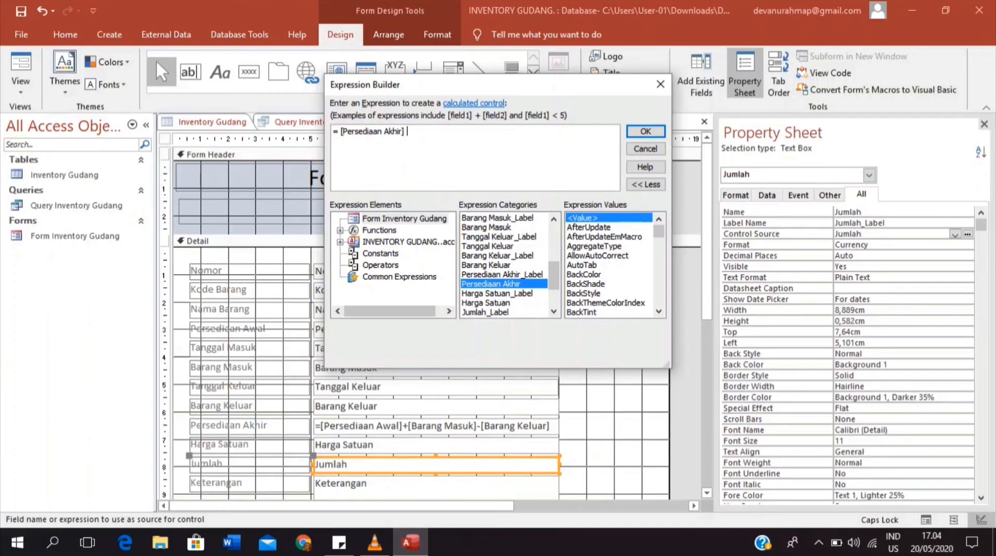
text(*)
double_click(498, 303)
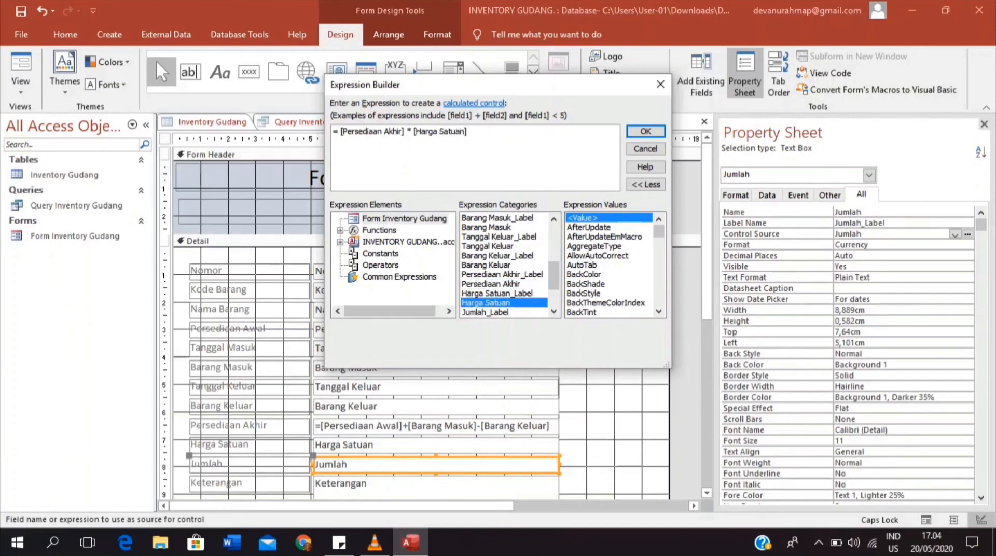
key(Return)
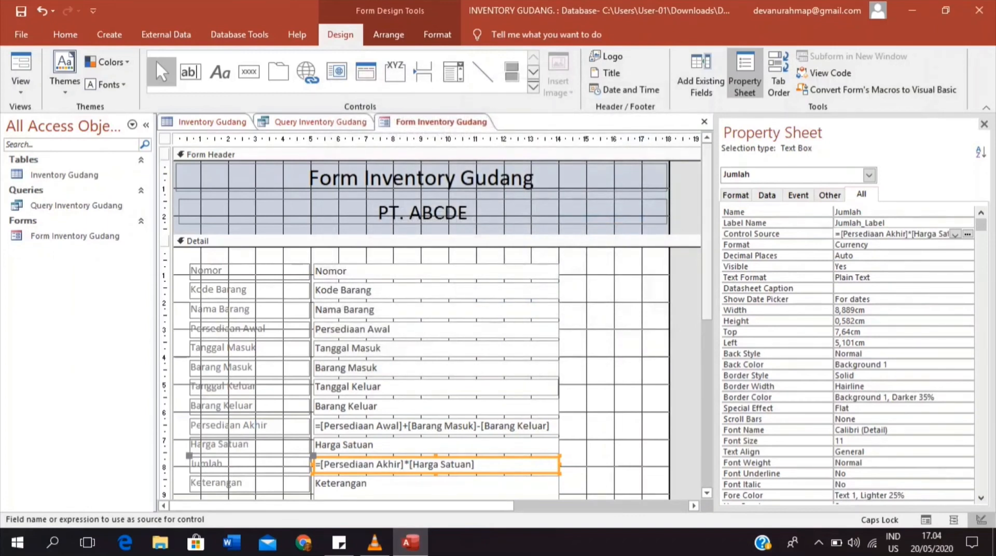
- Deselect the Jumlah text box and close the property sheet
scroll(437, 322, down, 3)
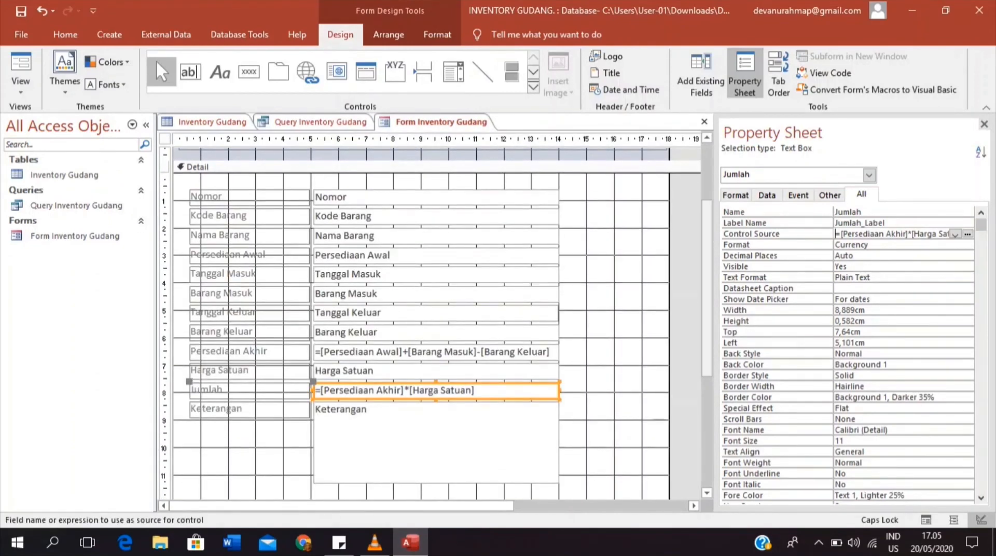
click(622, 311)
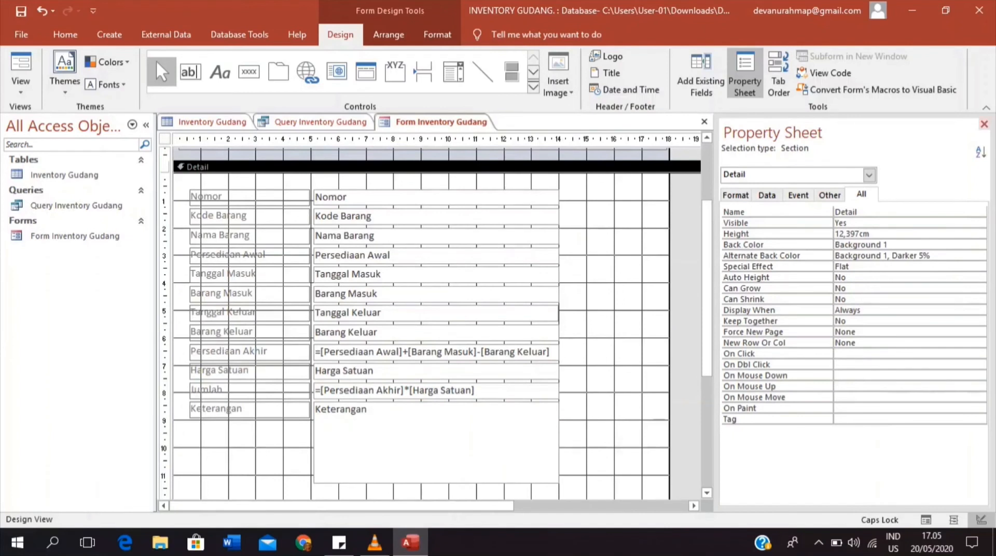
click(984, 124)
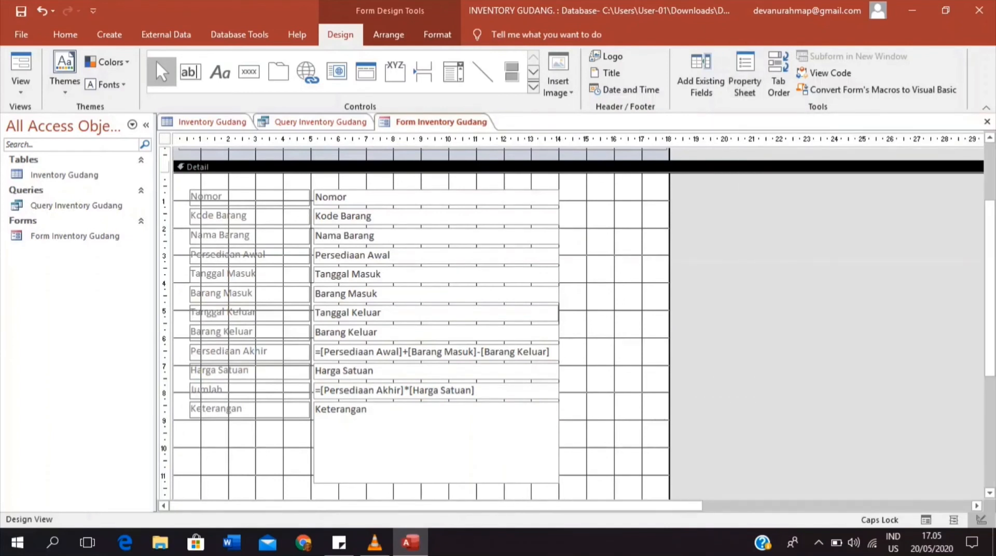
- Save Form Inventory Gudang and display it in Form View
right_click(439, 120)
click(469, 131)
click(21, 86)
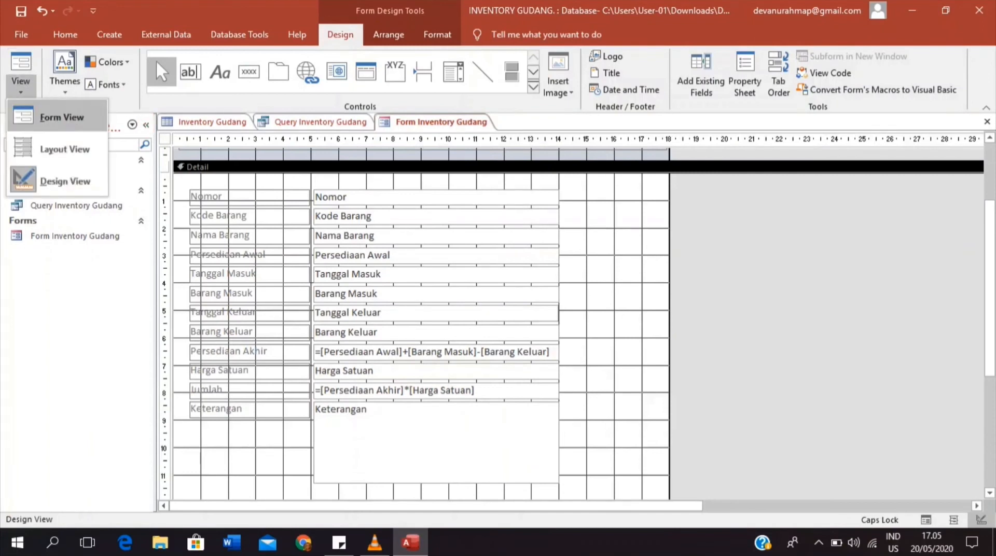
click(61, 117)
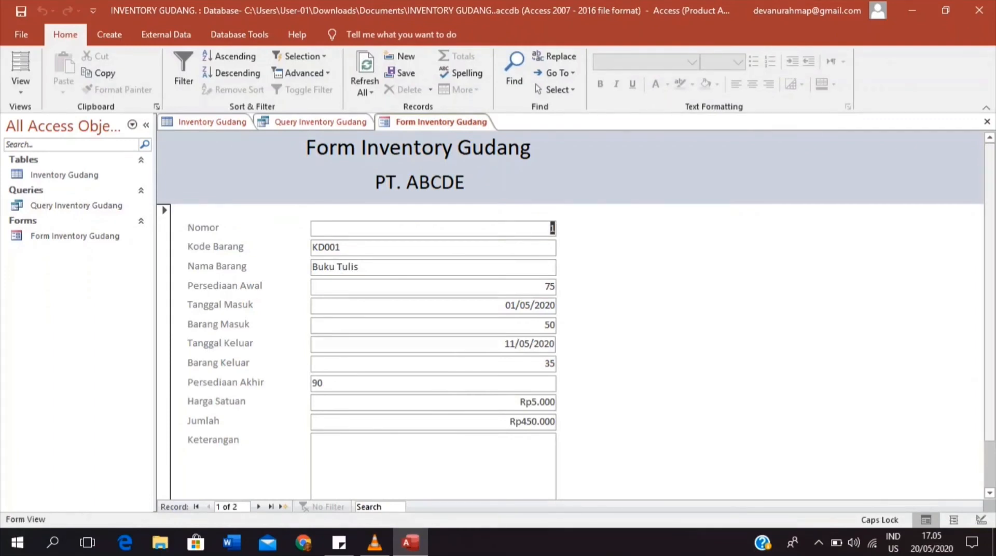
- Examine the Buku Tulis record's fields from Nomor down to Keterangan, and go on to the second record
scroll(571, 347, down, 3)
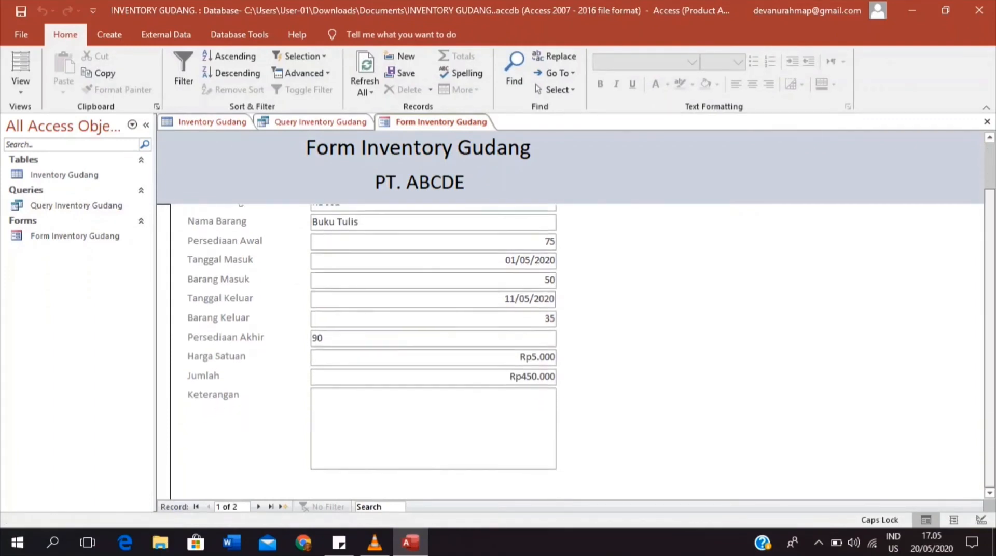
scroll(570, 348, up, 3)
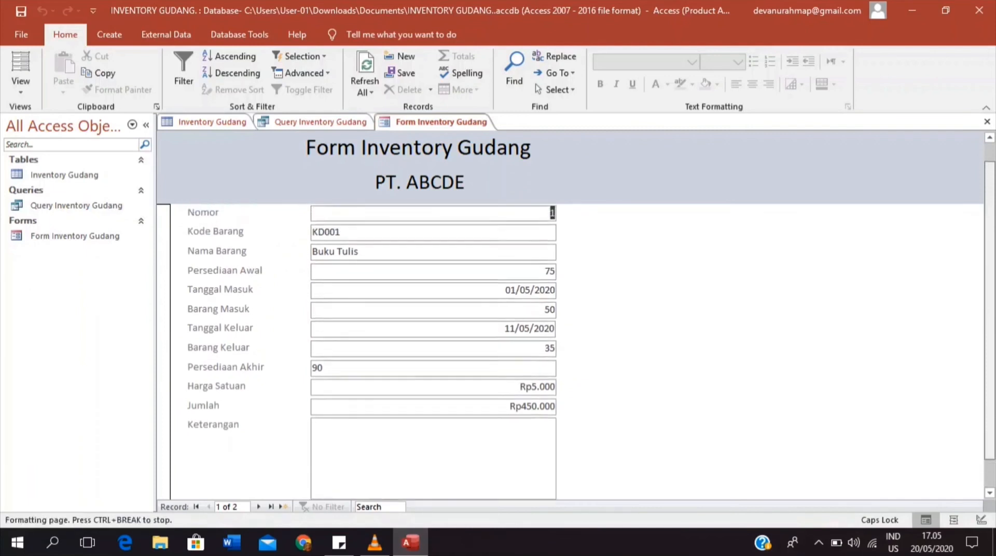
click(550, 228)
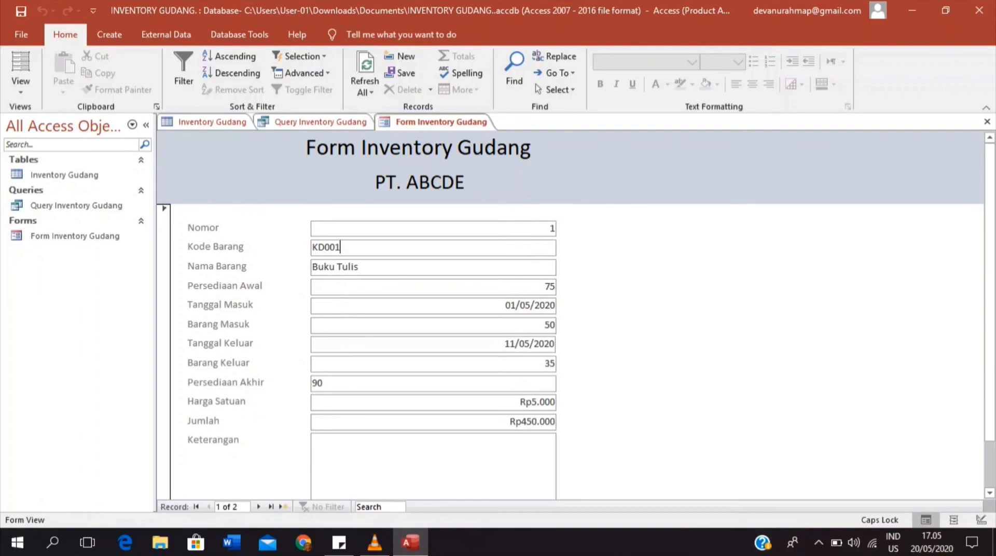
click(545, 286)
click(506, 305)
click(544, 324)
click(505, 343)
click(544, 363)
click(323, 383)
click(313, 439)
drag(990, 290, 990, 337)
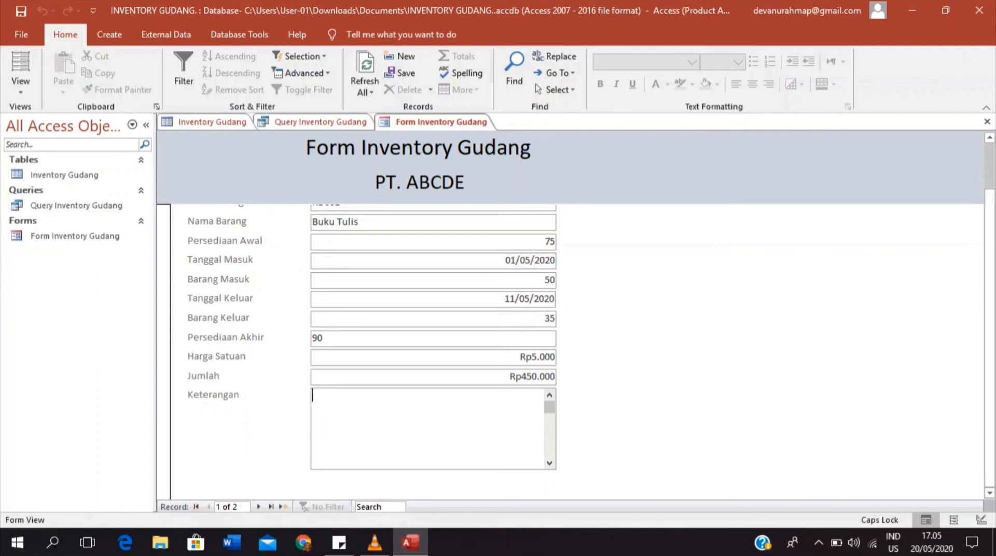
click(258, 507)
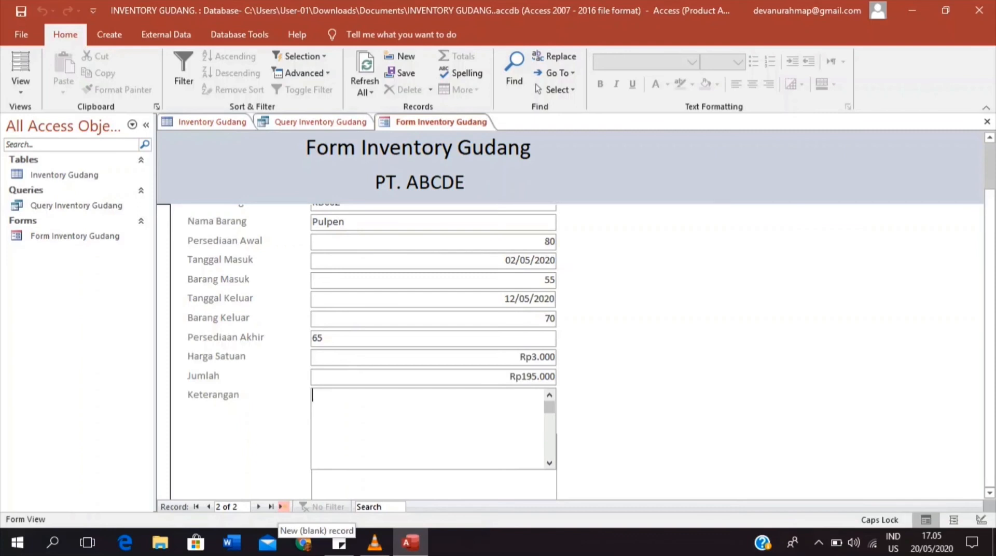
- Start a new blank record with Kode Barang KD003 and Nama Barang Pensil
click(283, 506)
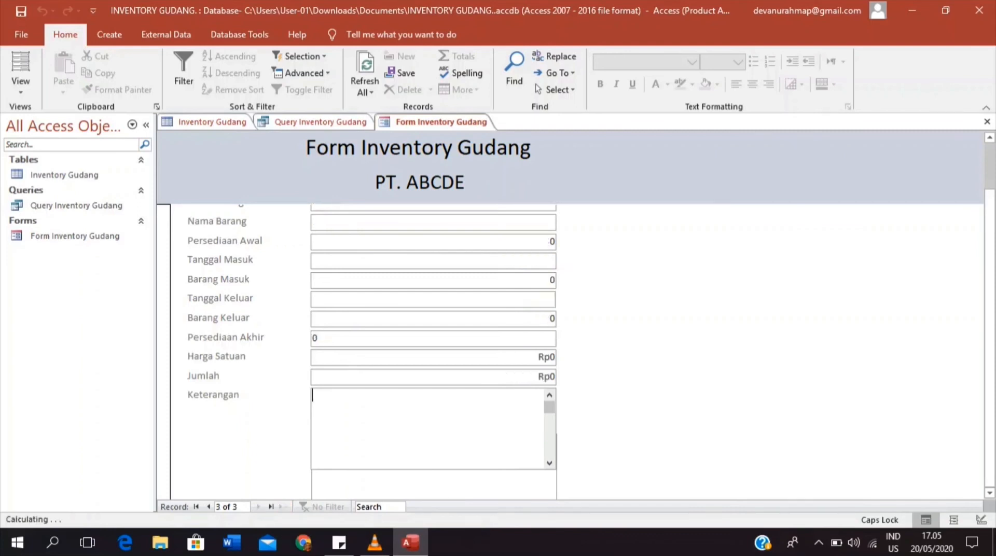
drag(990, 332, 989, 283)
click(363, 248)
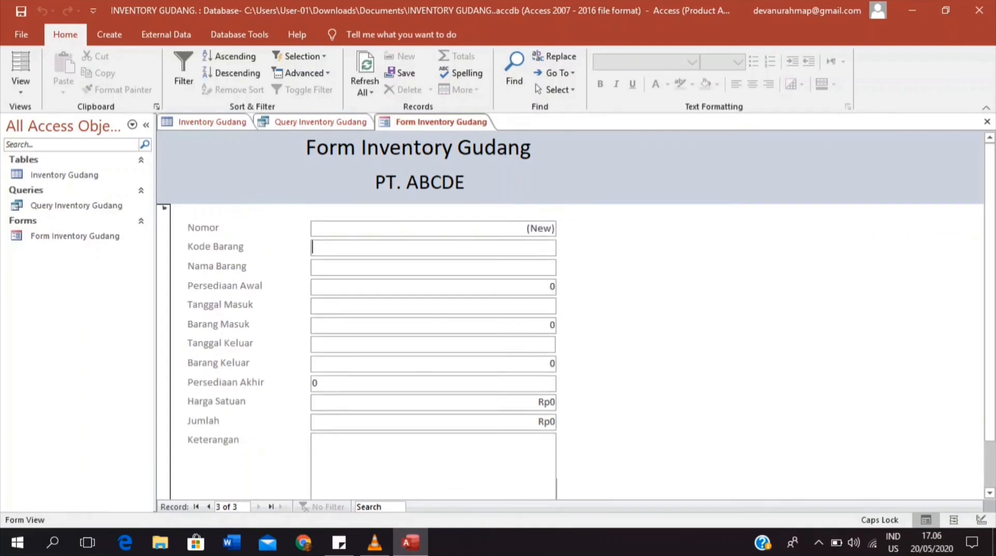
text(K)
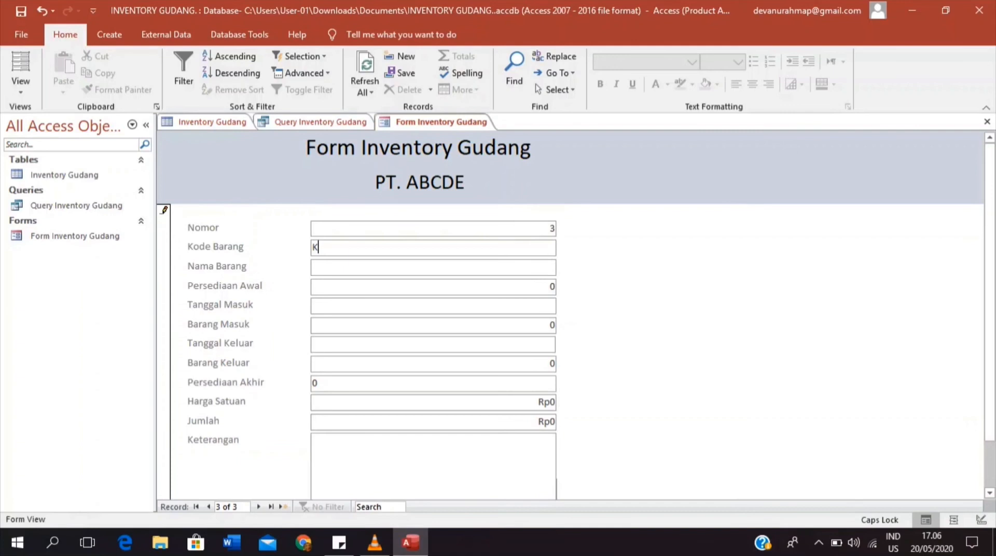
text(D003)
key(Tab)
text(PE)
key(BackSpace)
text(ensil)
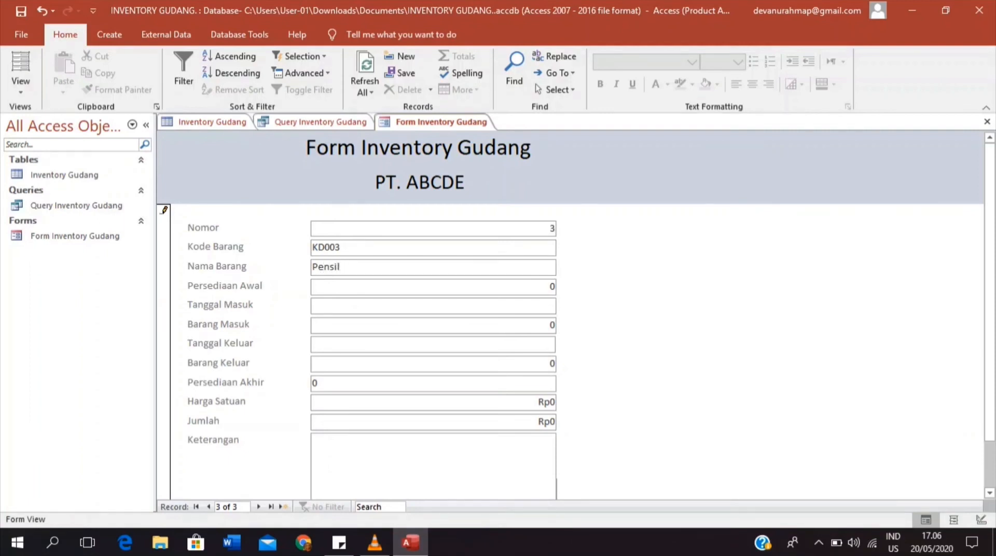
- Fill in Persediaan Awal 65, Tanggal Masuk 03/05/2020 and Barang Masuk 45 for the Pensil record
key(Tab)
key(BackSpace)
text(65)
key(Tab)
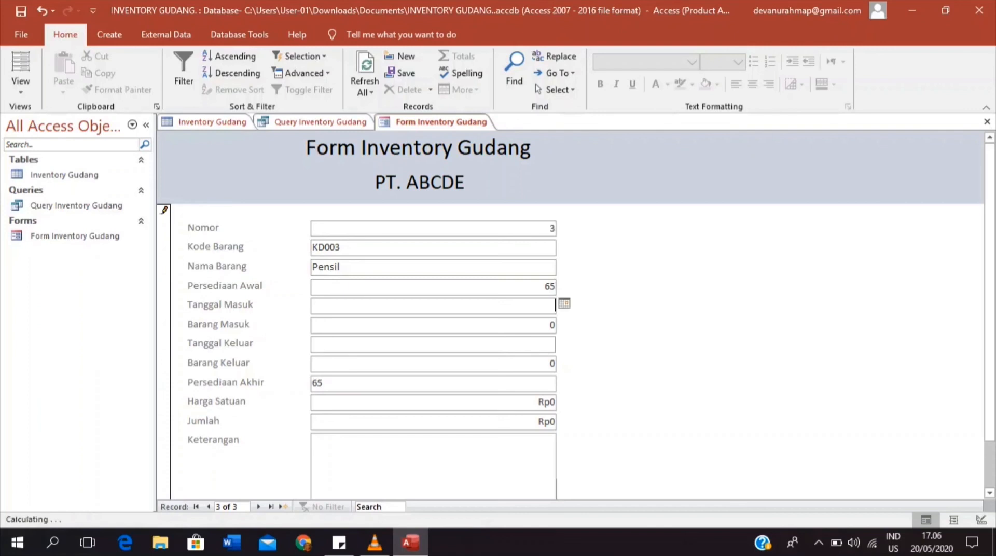
click(564, 303)
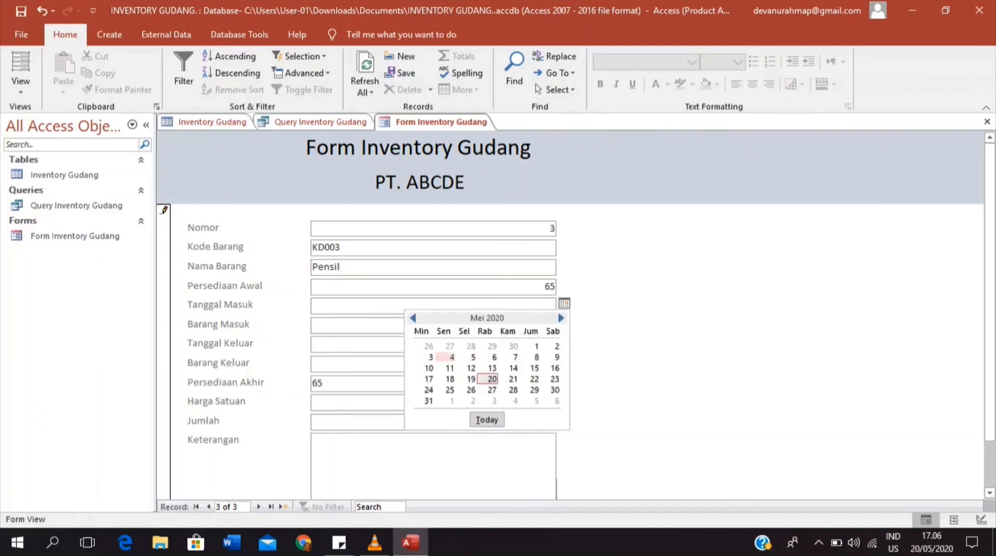
click(430, 357)
key(Tab)
key(BackSpace)
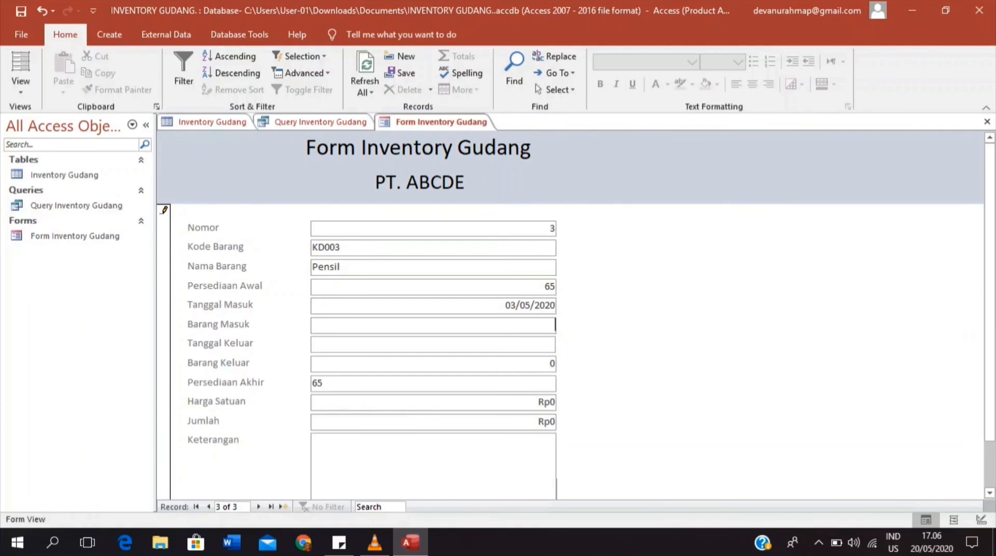
text(45)
- Set the Pensil record's Tanggal Keluar to 13/05/2020 and its Barang Keluar to 35
click(550, 344)
click(563, 342)
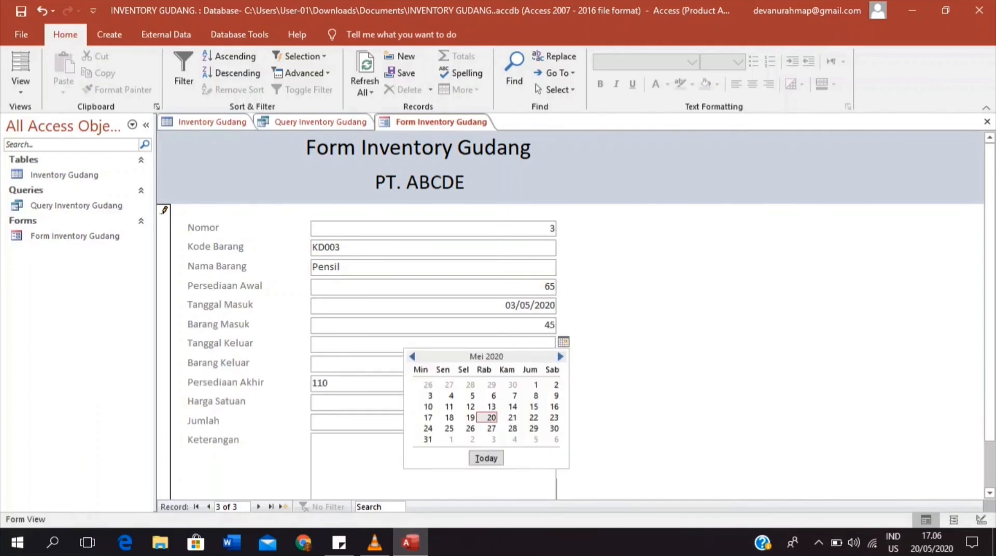
click(491, 406)
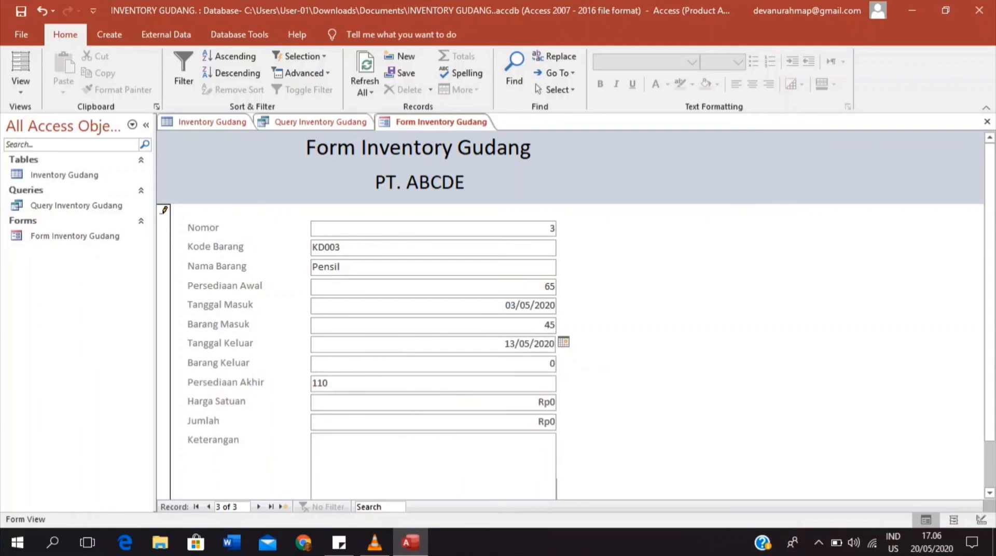
key(Tab)
key(BackSpace)
text(35)
key(Tab)
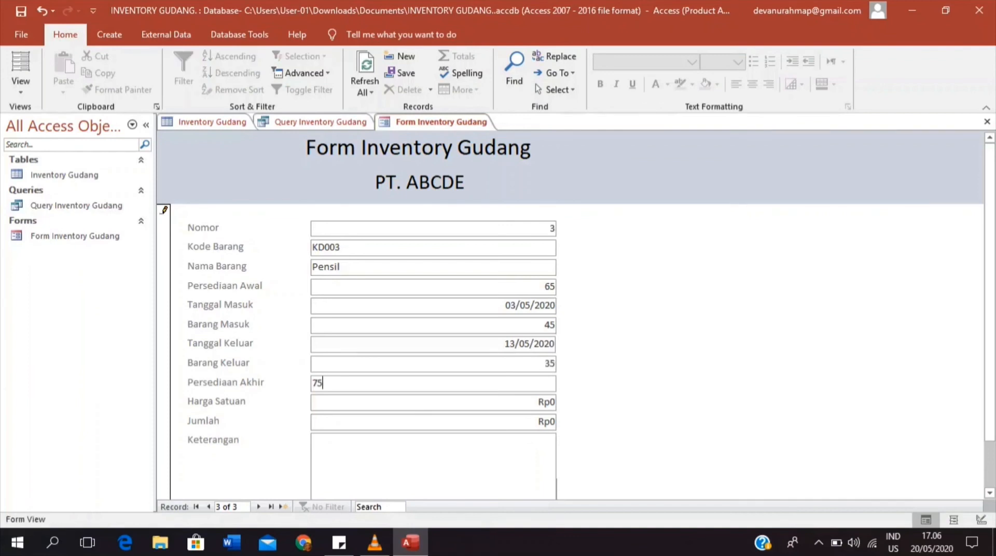
- Enter 2500 as the Harga Satuan of the Pensil record
key(Tab)
key(BackSpace)
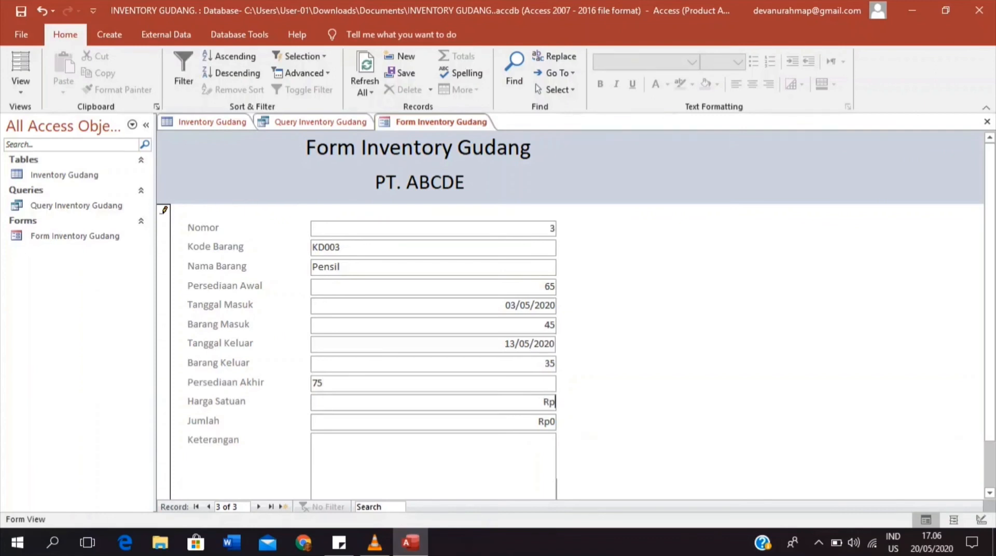
text(2500)
key(Tab)
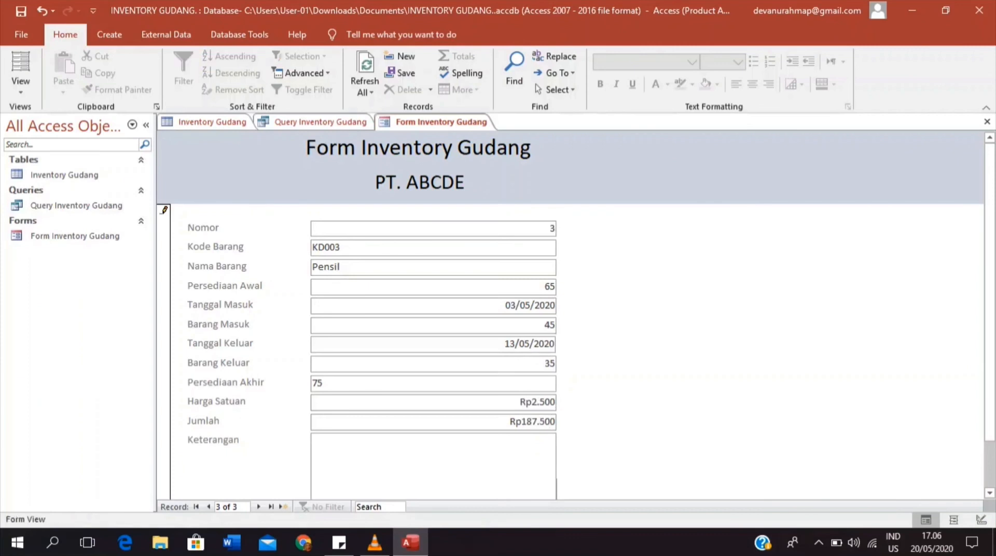
- Enter the Keterangan note "Terdapat tambahan pesanan untuk 50 unit pensil untuk tanggal 17 Mei 2020" in the Pensil record
key(Tab)
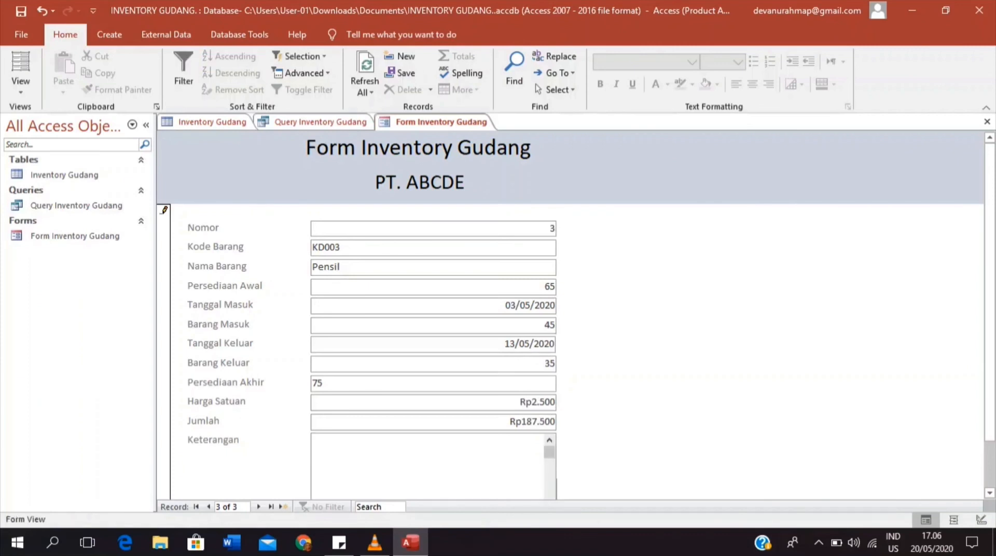
text(Te)
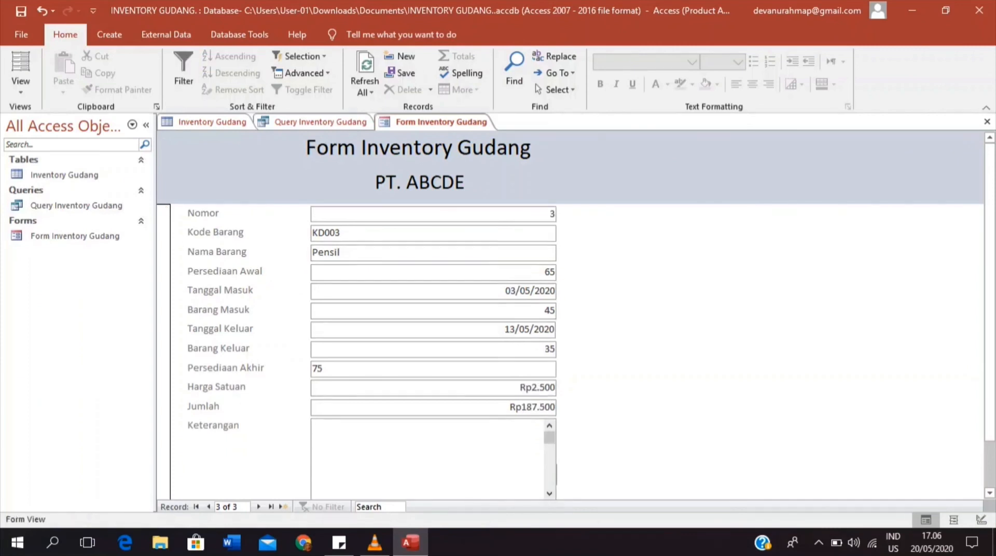
text(rdapat)
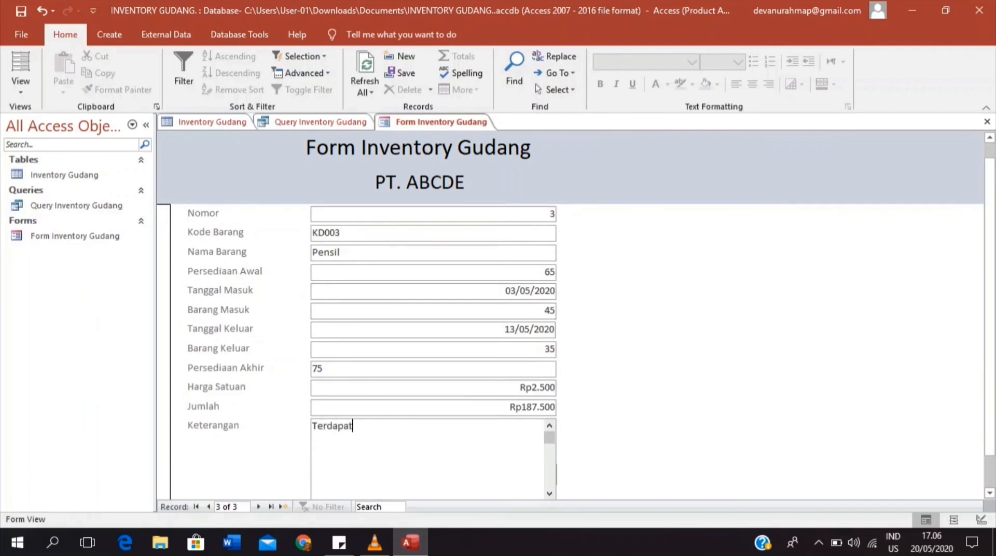
text( tambahan pesanan un)
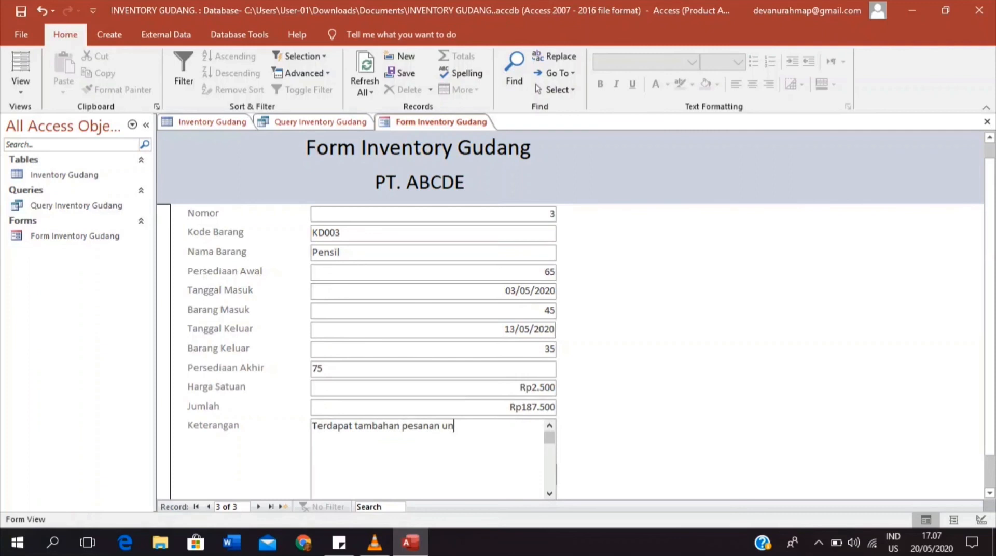
text(tuk 50 unit pensil)
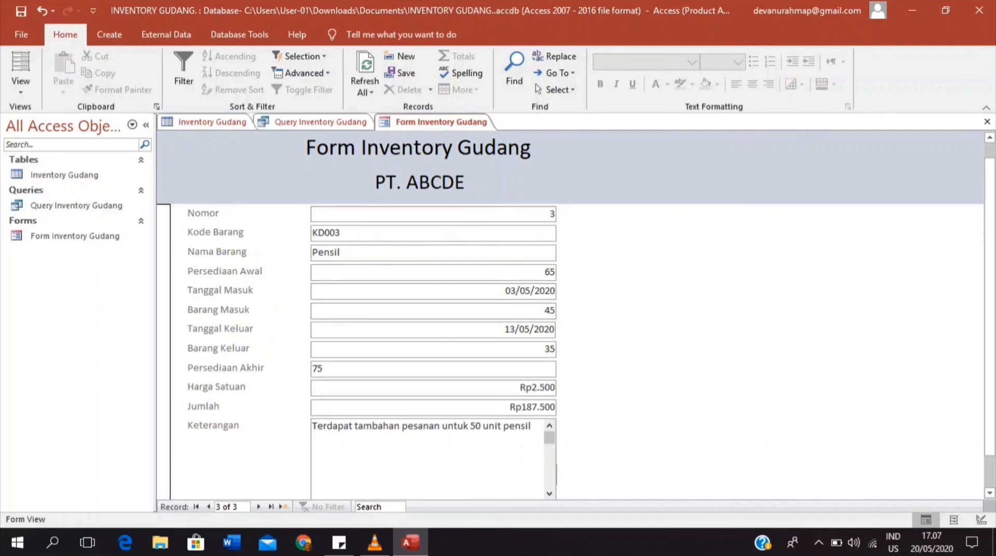
text( untuk tanggal 17 Mei 2)
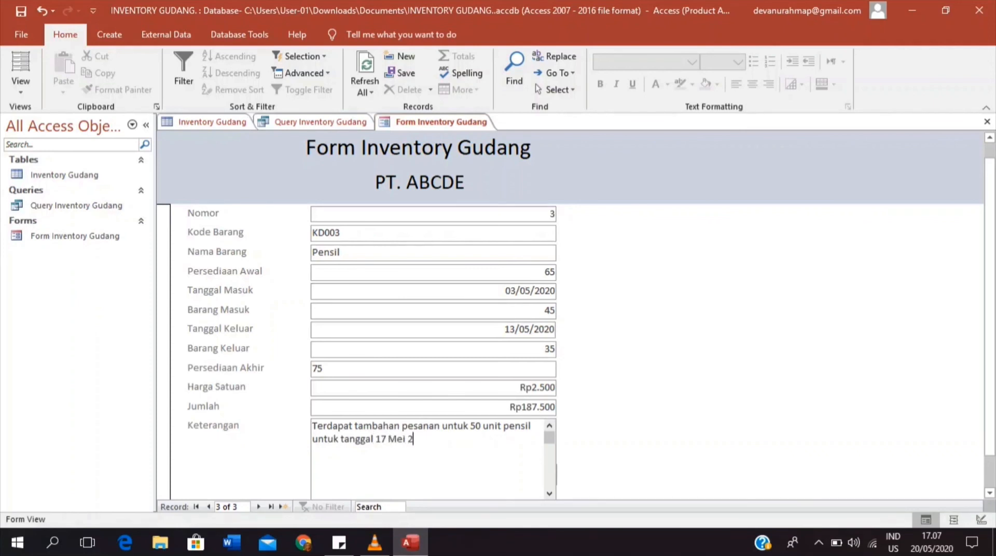
text(020)
drag(990, 384, 989, 414)
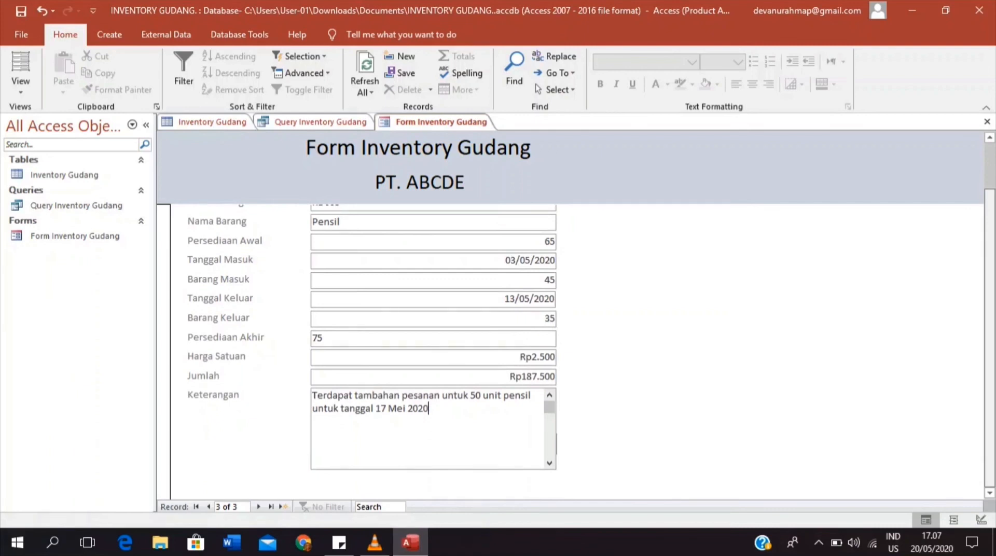
- Save Form Inventory Gudang with the completed Pensil record
drag(989, 415, 990, 368)
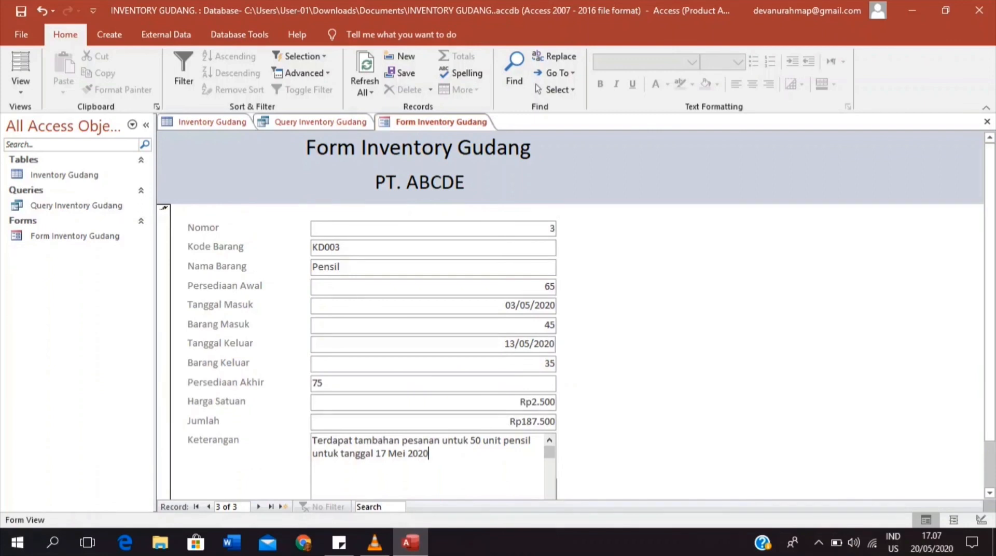
right_click(417, 122)
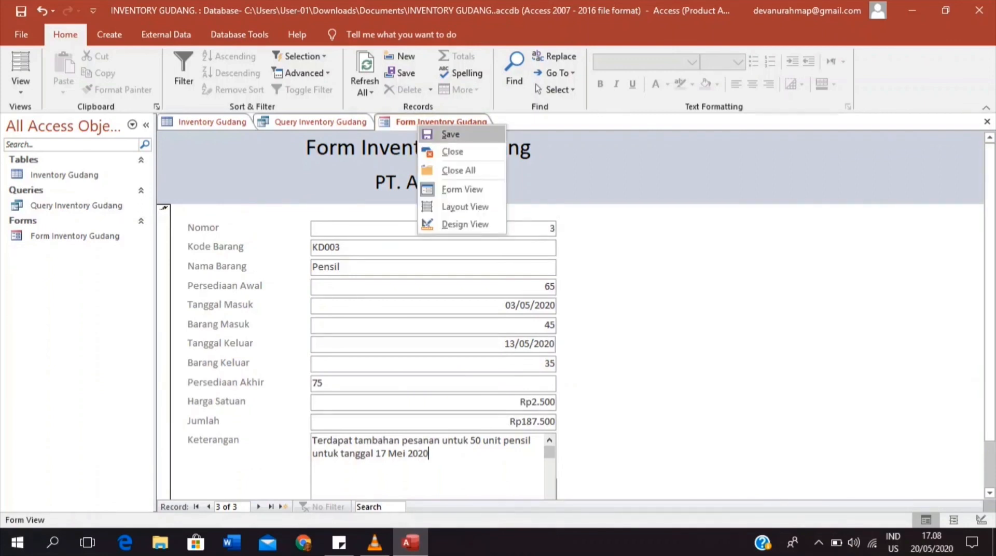
click(439, 134)
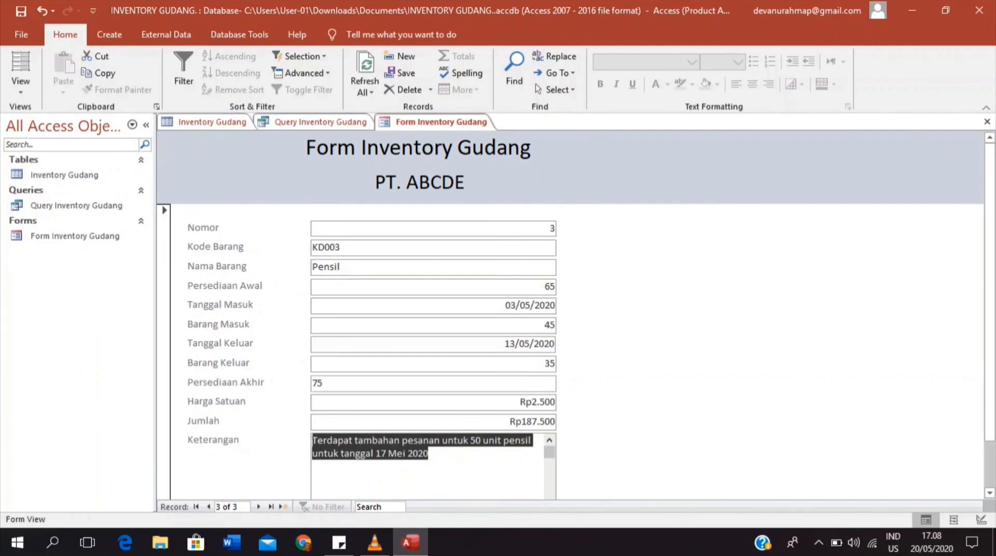
- Close the open Query Inventory Gudang and Inventory Gudang table, leaving only the form open
click(320, 121)
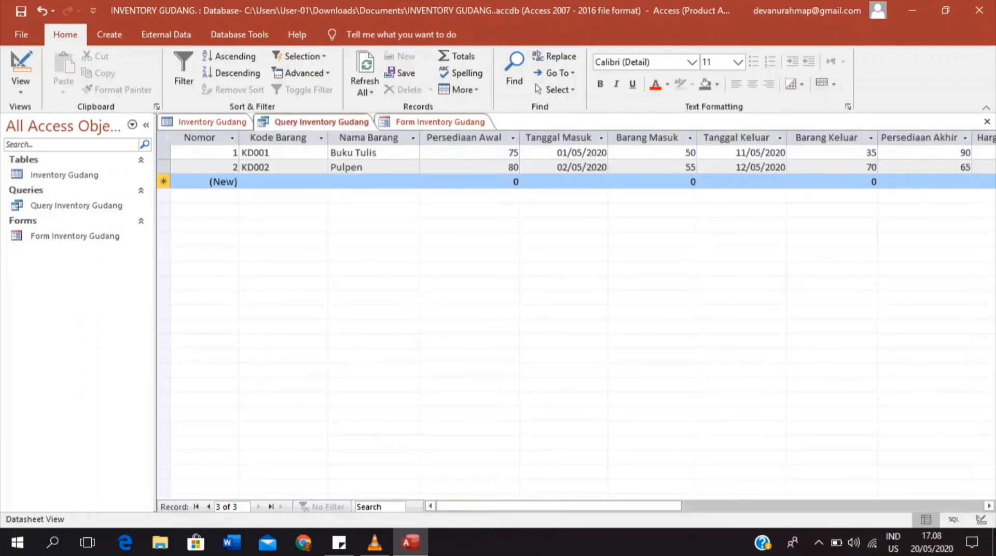
right_click(342, 124)
click(377, 149)
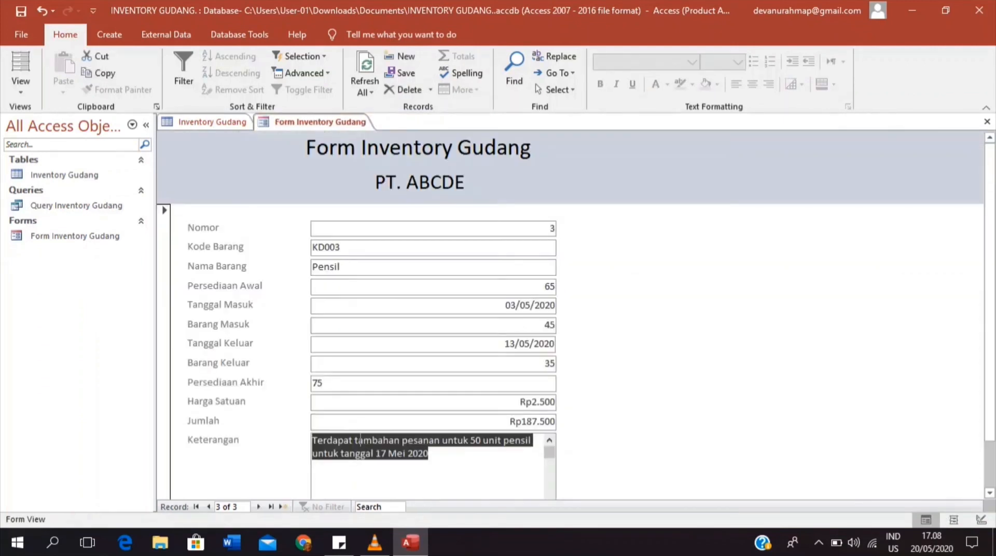
click(212, 122)
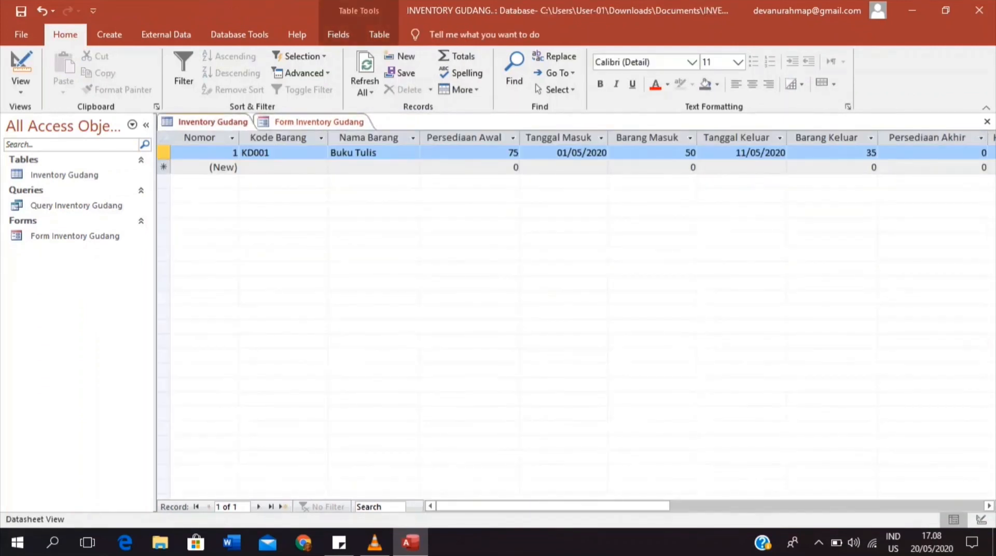
right_click(216, 123)
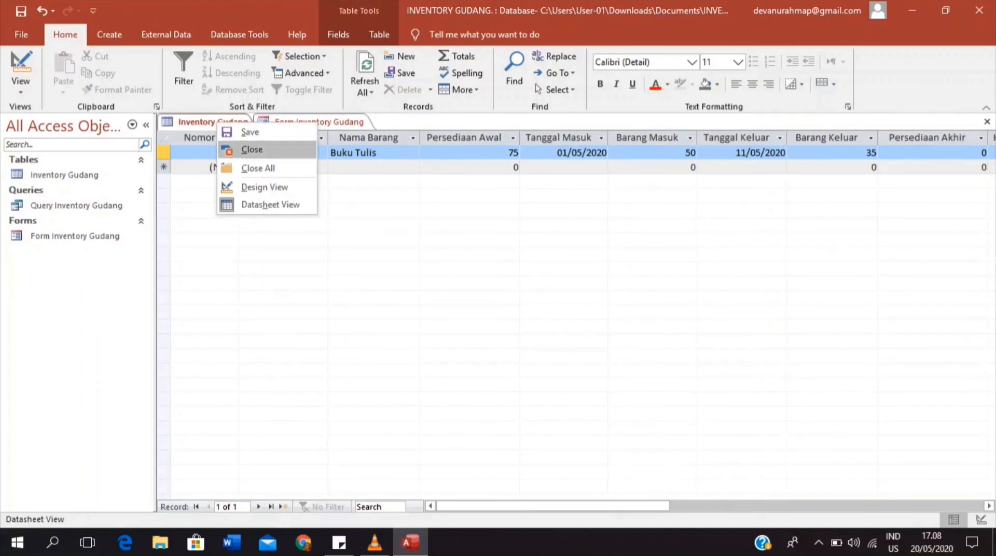
click(252, 149)
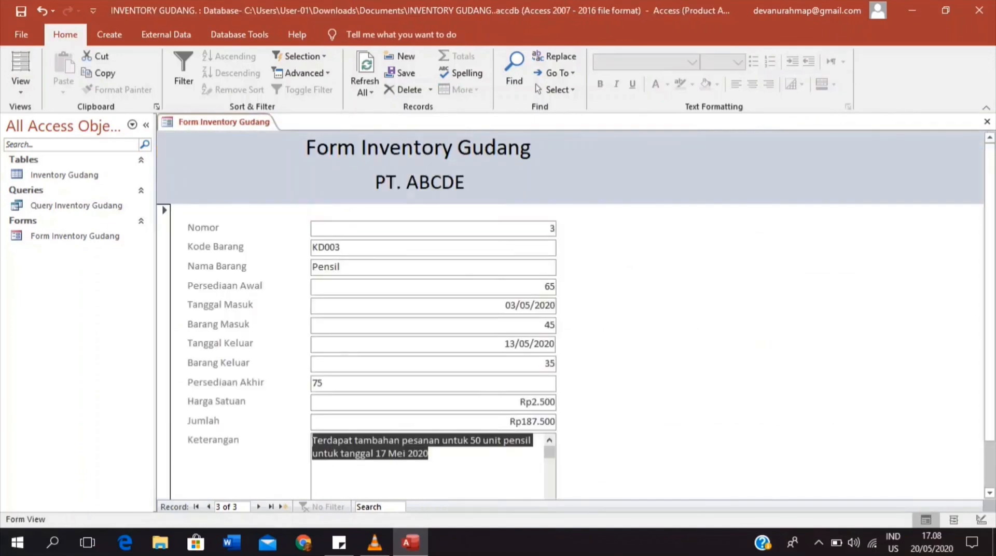
- Reopen the Inventory Gudang table and Query Inventory Gudang to check the records entered through the form
click(64, 175)
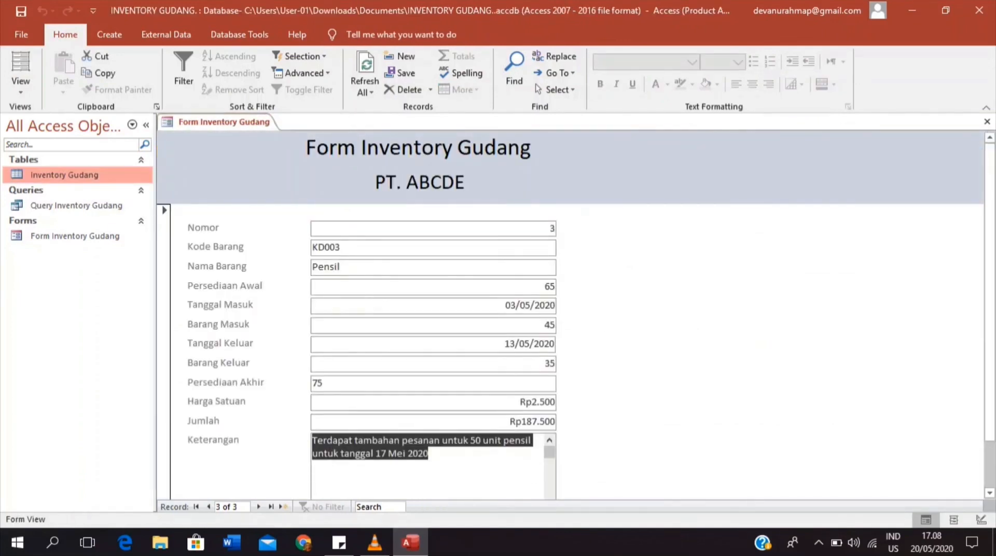
double_click(64, 174)
double_click(76, 206)
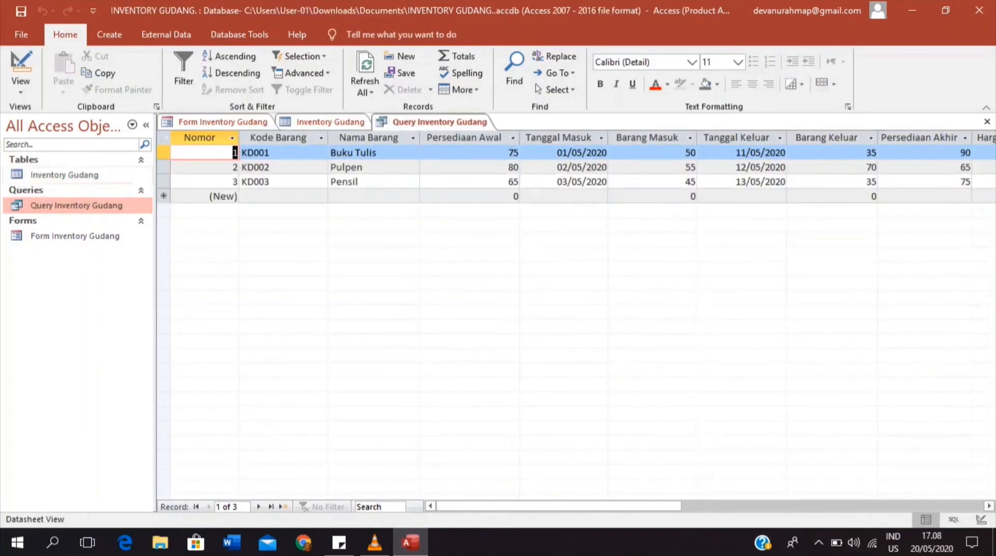
double_click(64, 174)
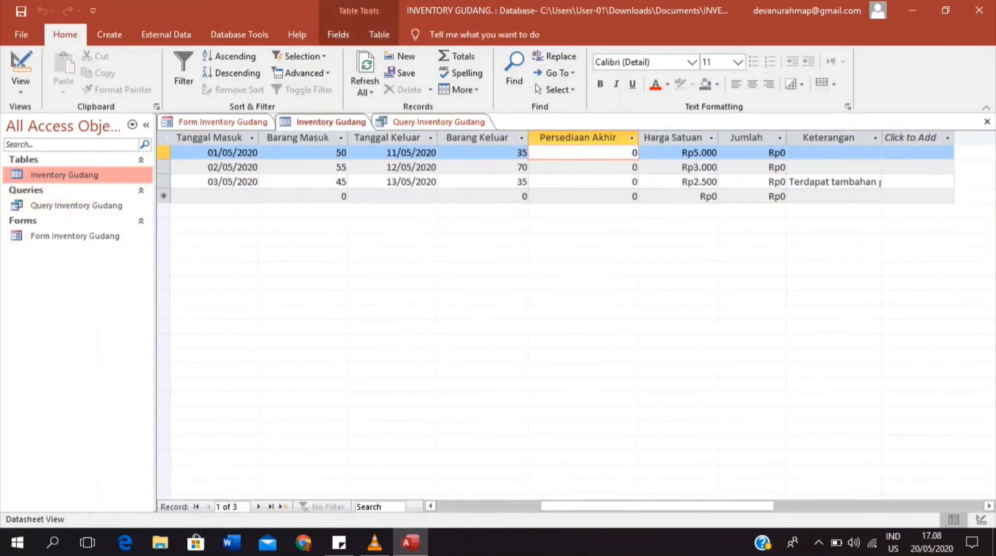
double_click(76, 205)
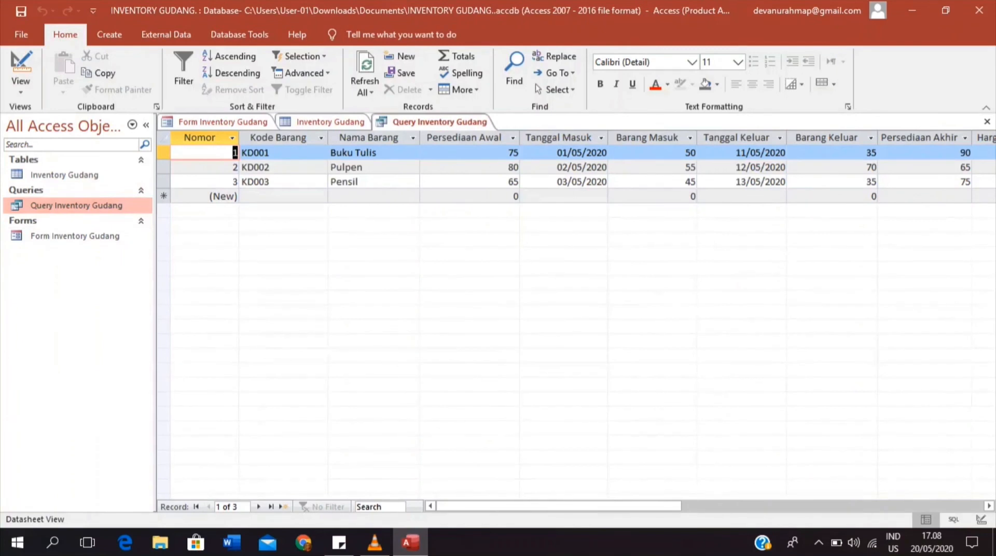
drag(558, 506, 669, 506)
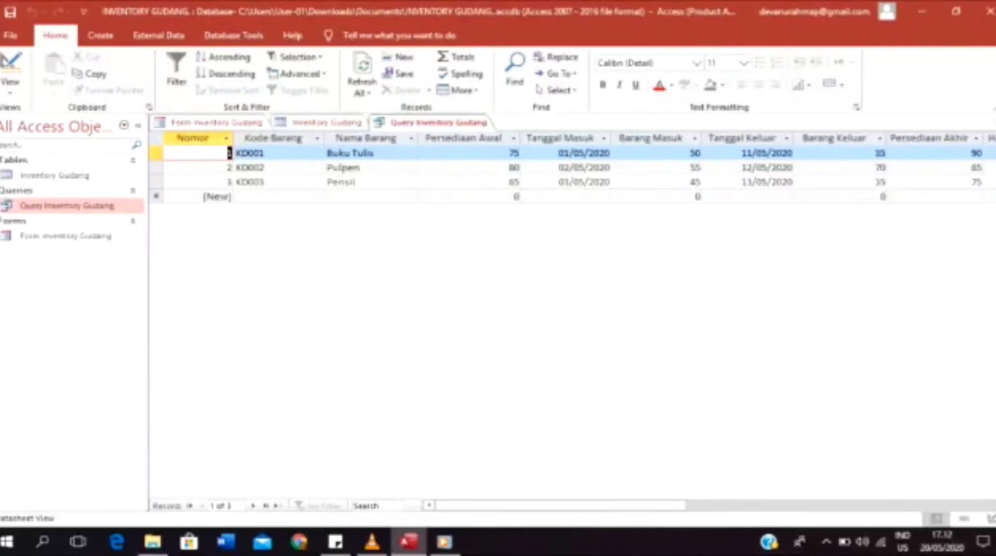
- Start a report with the Report Wizard, using all fields of the Inventory Gudang table
click(100, 35)
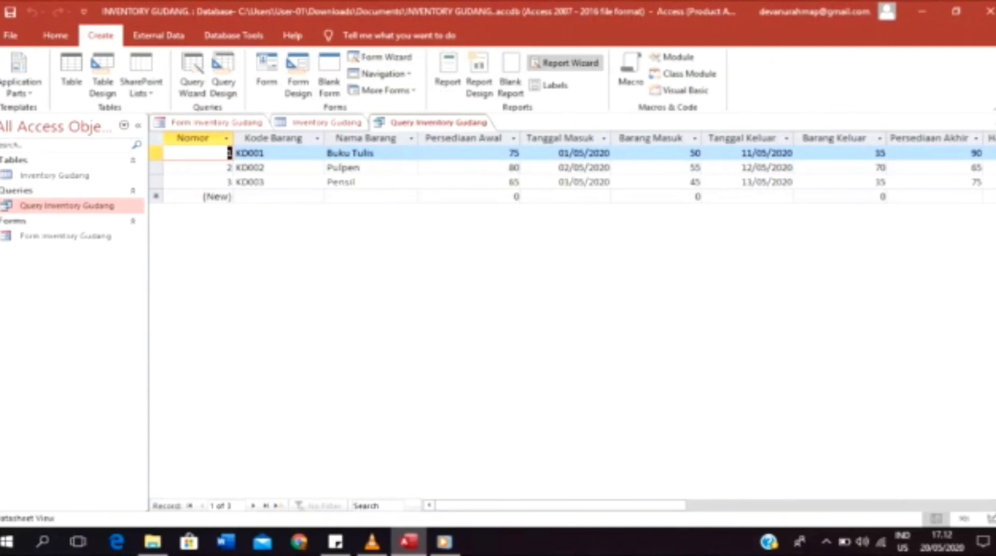
click(566, 63)
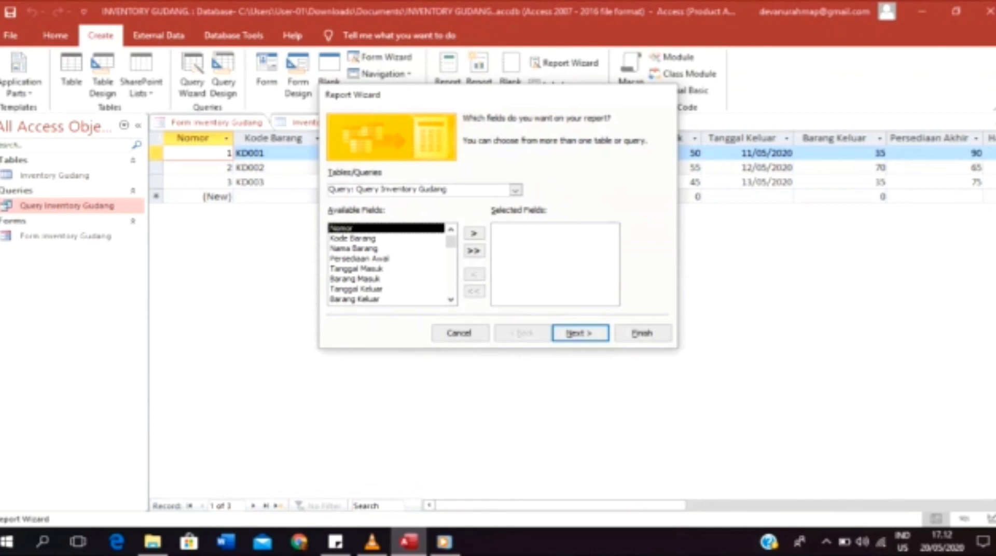
click(515, 189)
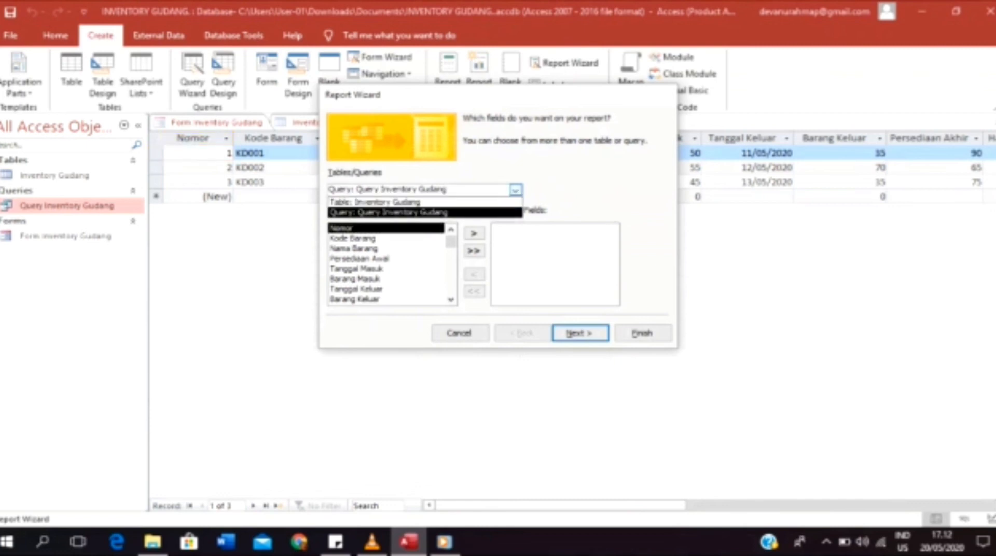
click(374, 201)
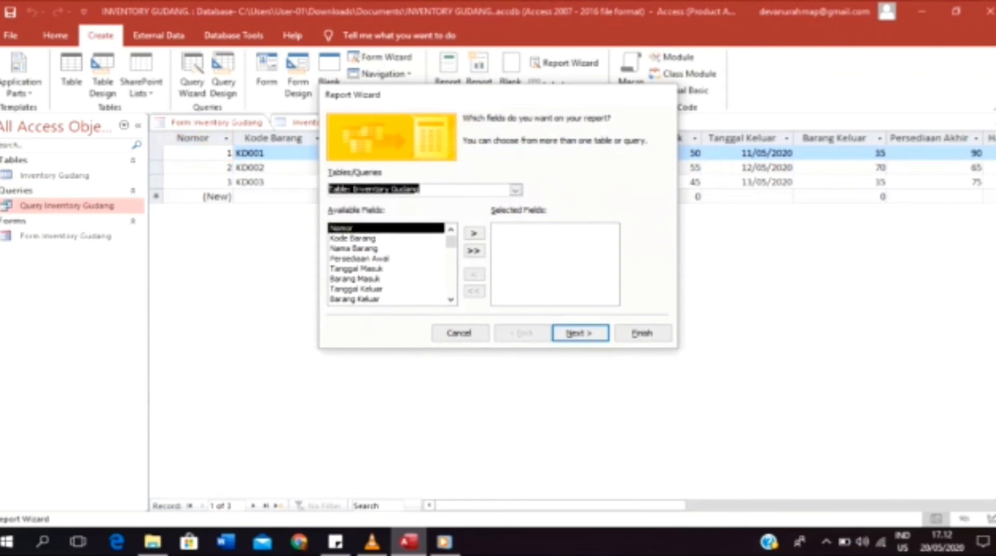
drag(451, 242, 451, 289)
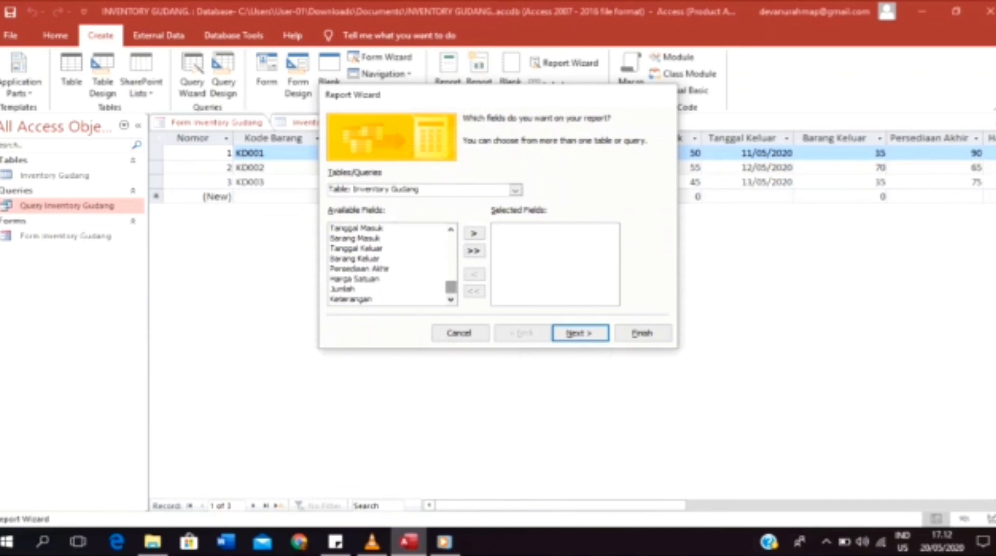
click(474, 251)
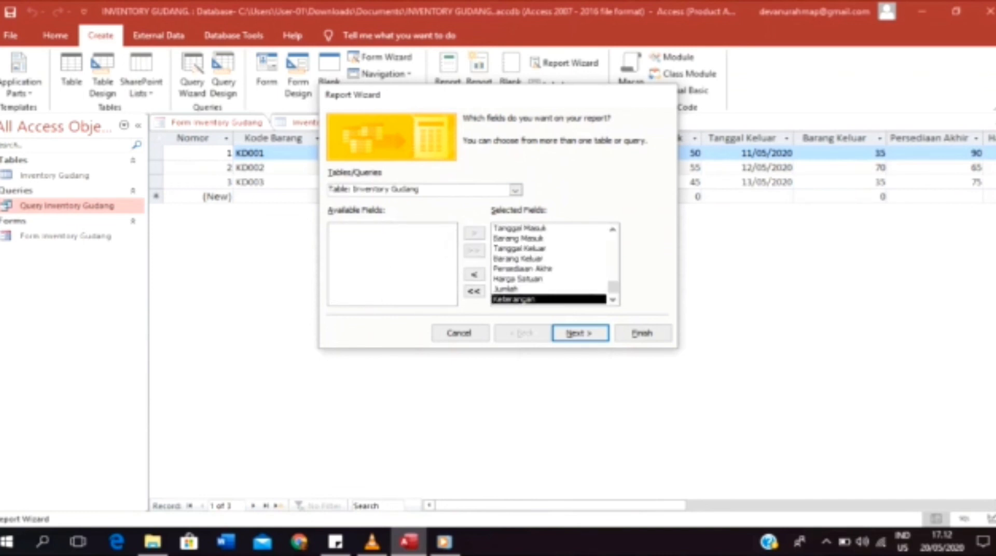
key(Return)
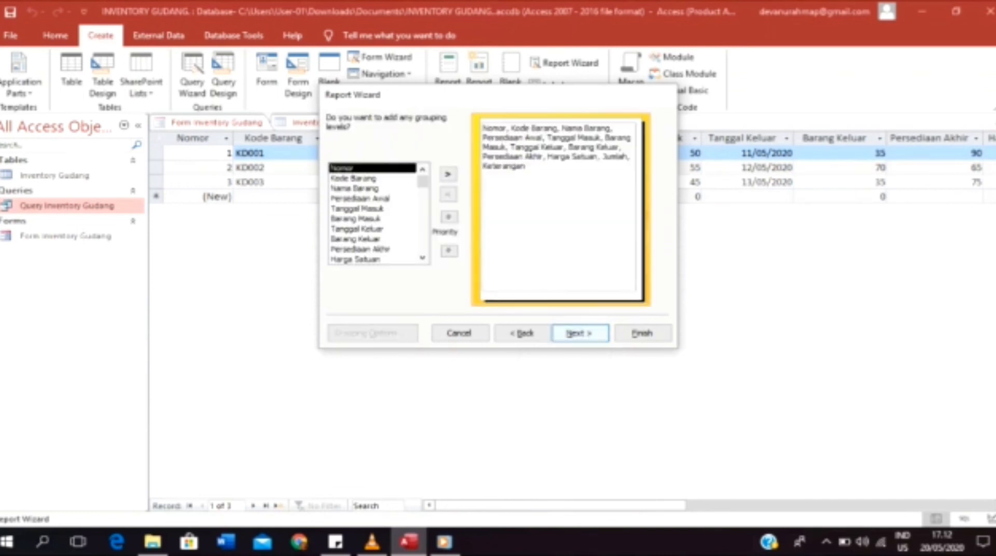
- Leave the report without grouping levels and sort its records by Nomor in ascending order
mouse_move(423, 182)
mouse_down()
mouse_move(422, 246)
mouse_move(423, 181)
mouse_up()
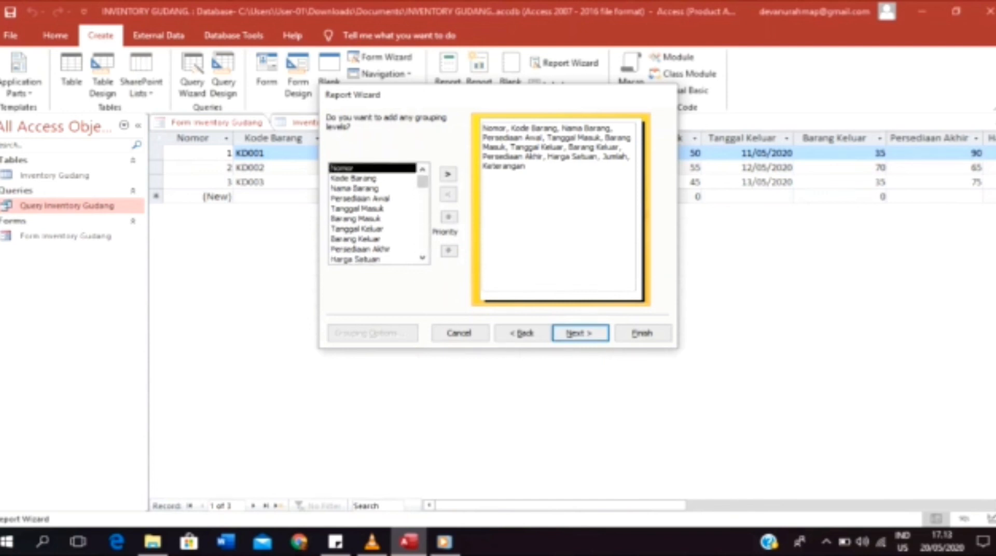
click(580, 333)
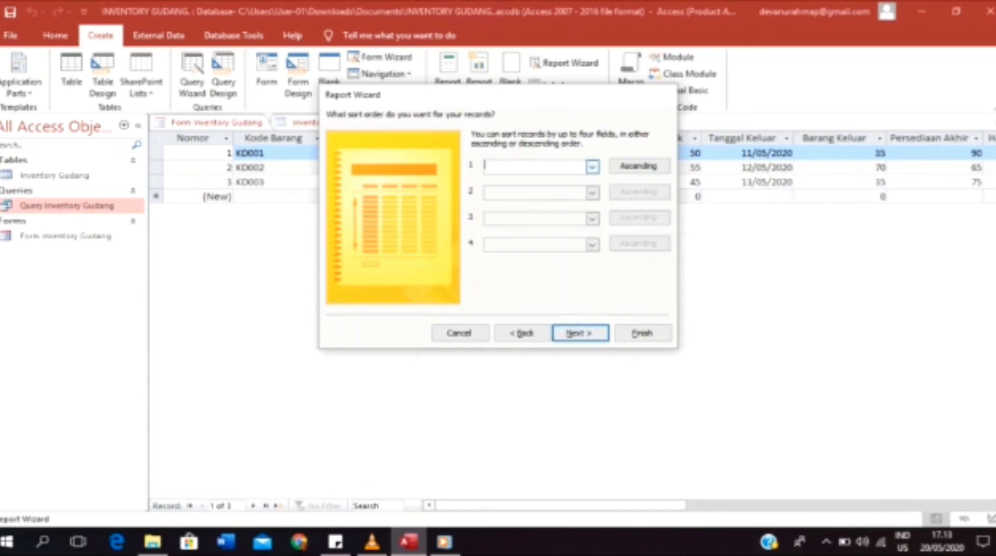
click(592, 166)
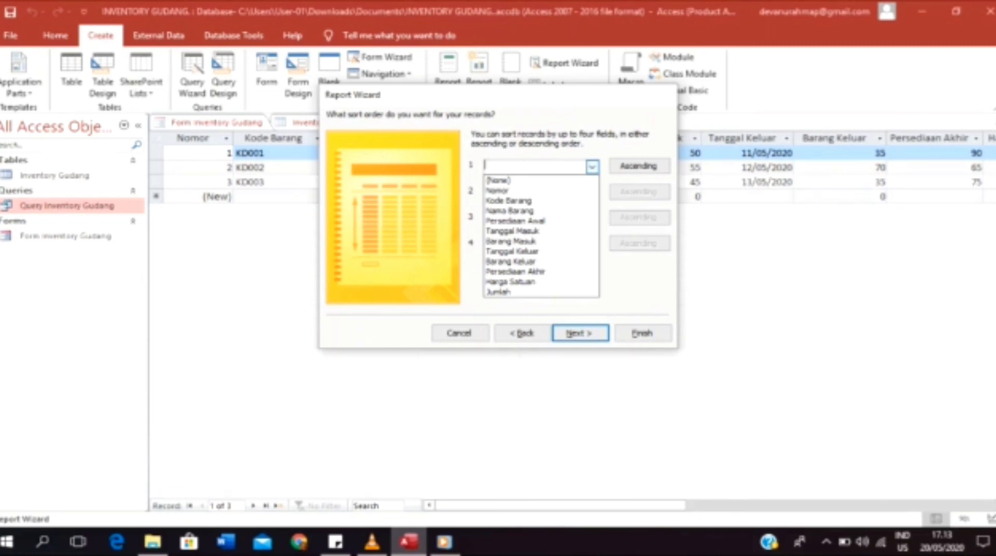
click(524, 191)
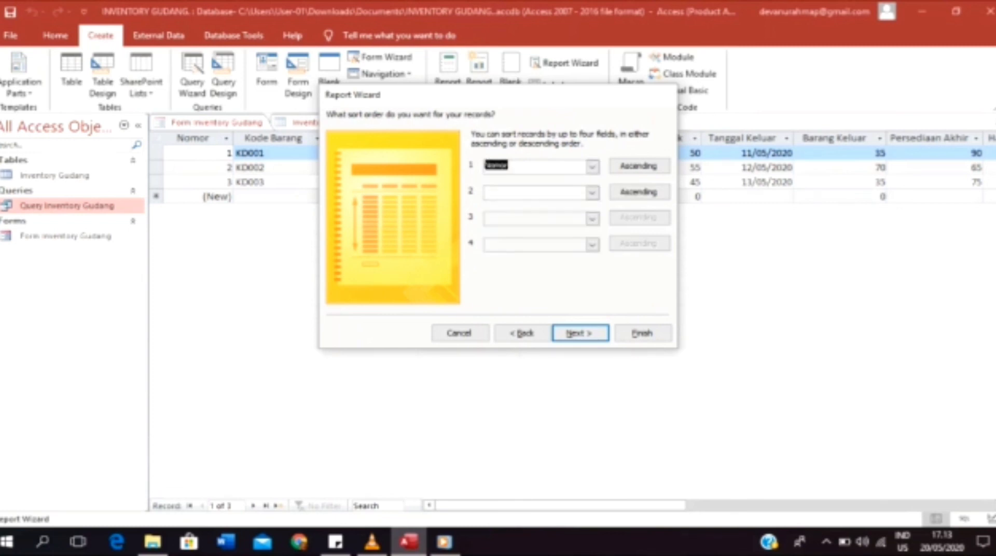
click(639, 166)
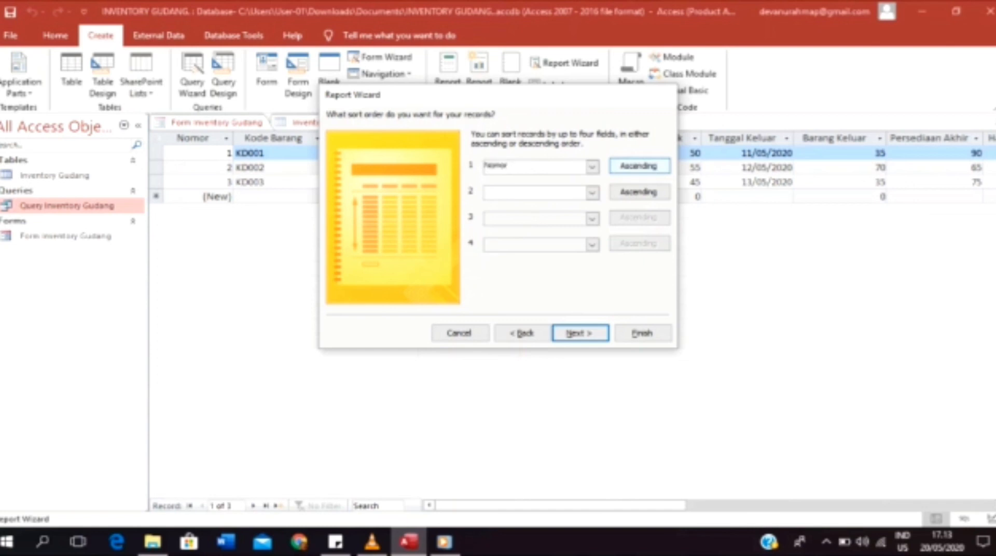
click(639, 166)
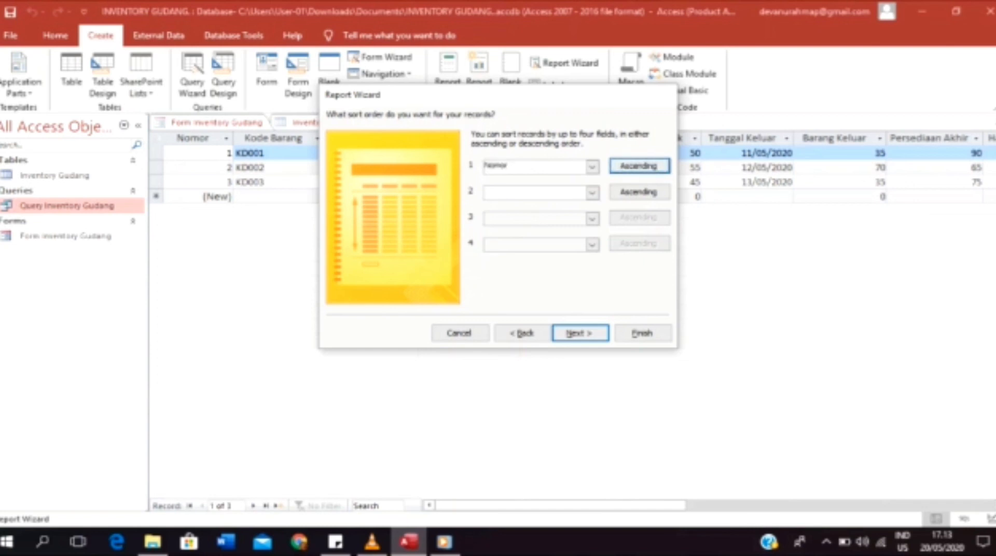
click(580, 333)
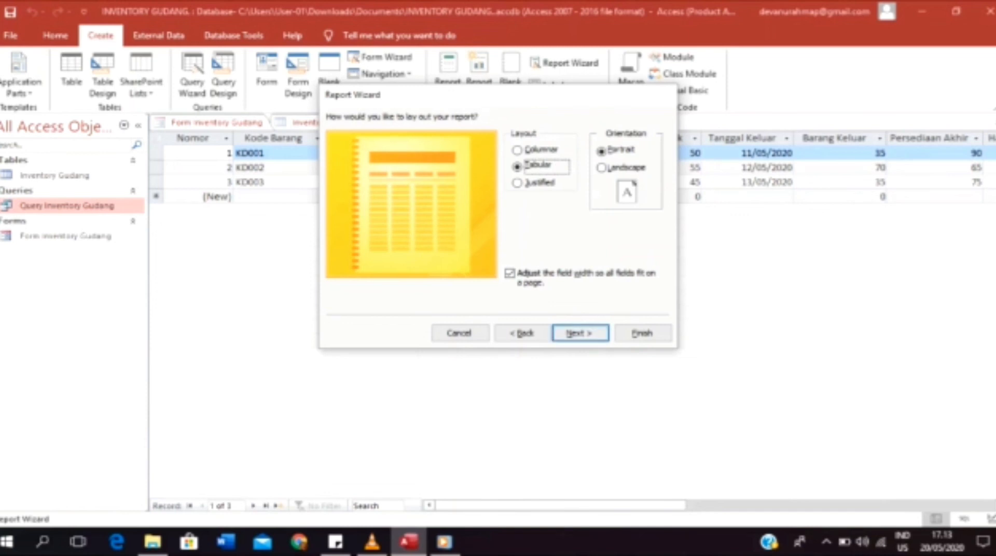
- Set the report to Tabular layout and Landscape orientation, keeping field widths adjusted so all fields fit on a page
key(Up)
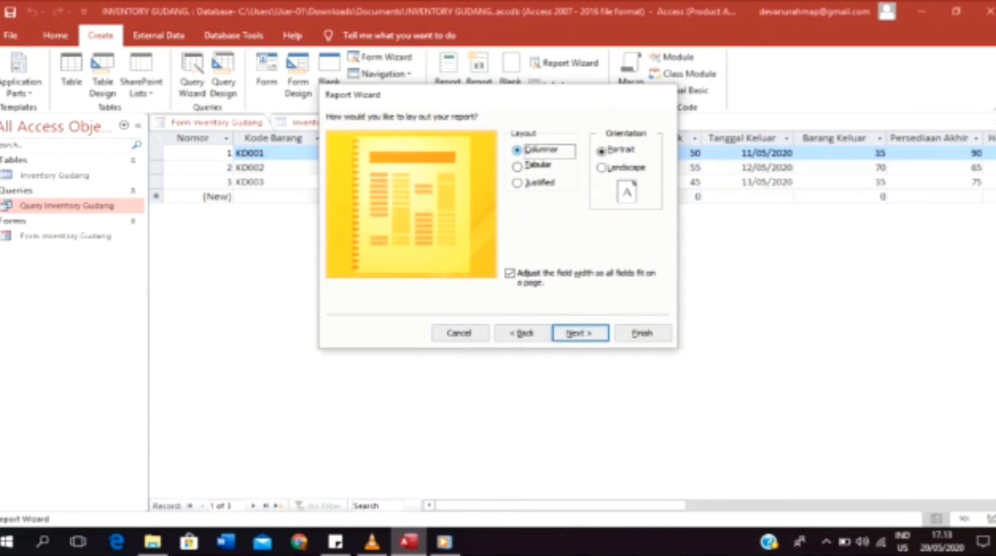
key(Down)
key(Down)
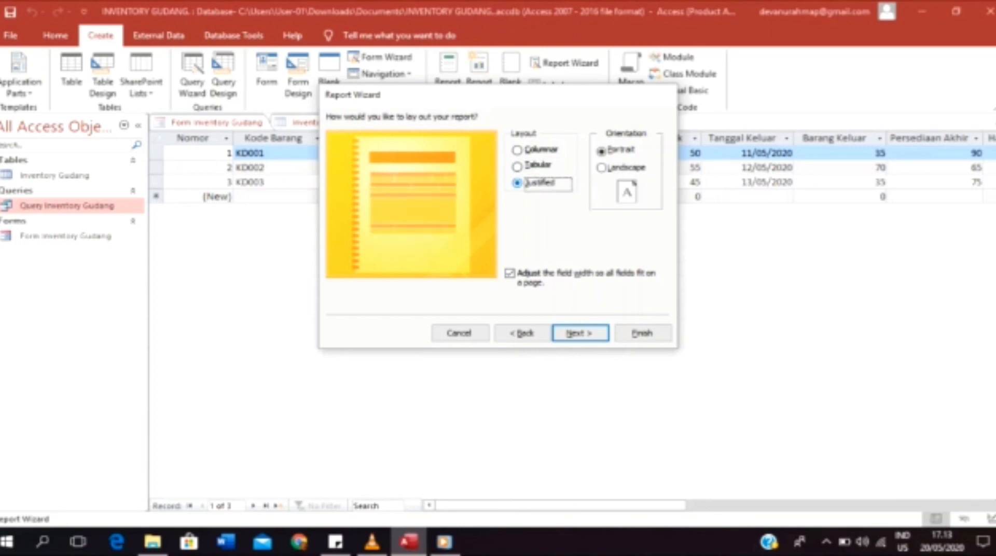
key(Up)
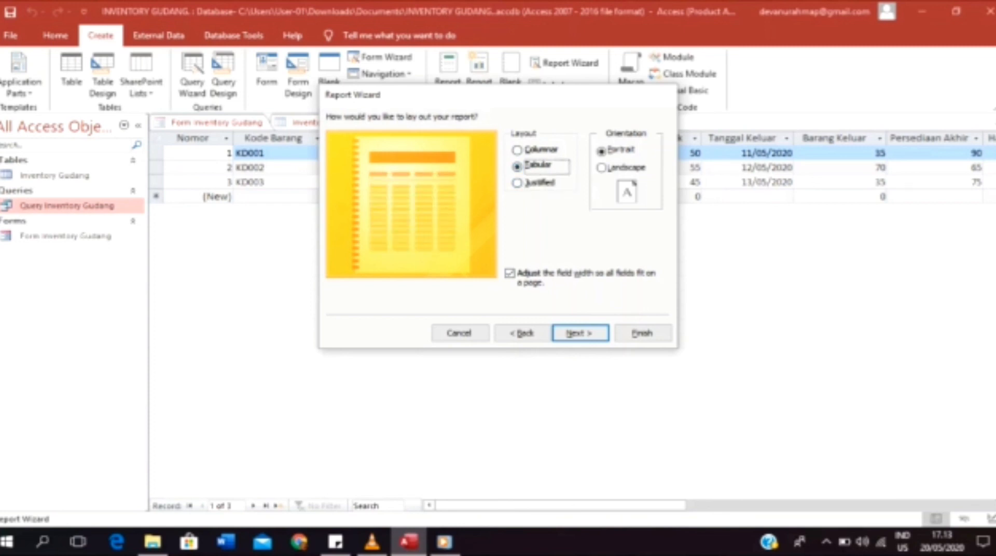
key(Tab)
key(Down)
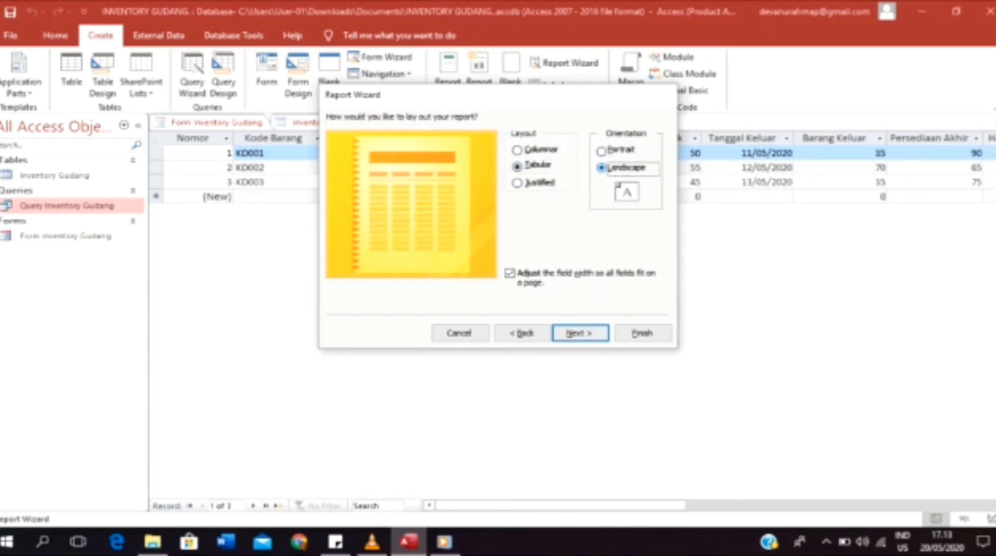
key(alt+w)
key(alt+w)
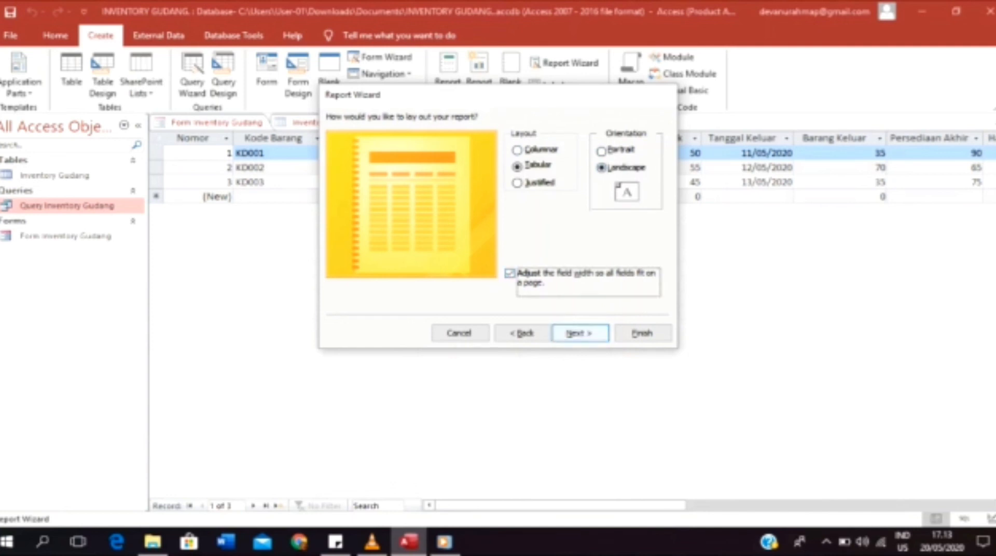
key(Return)
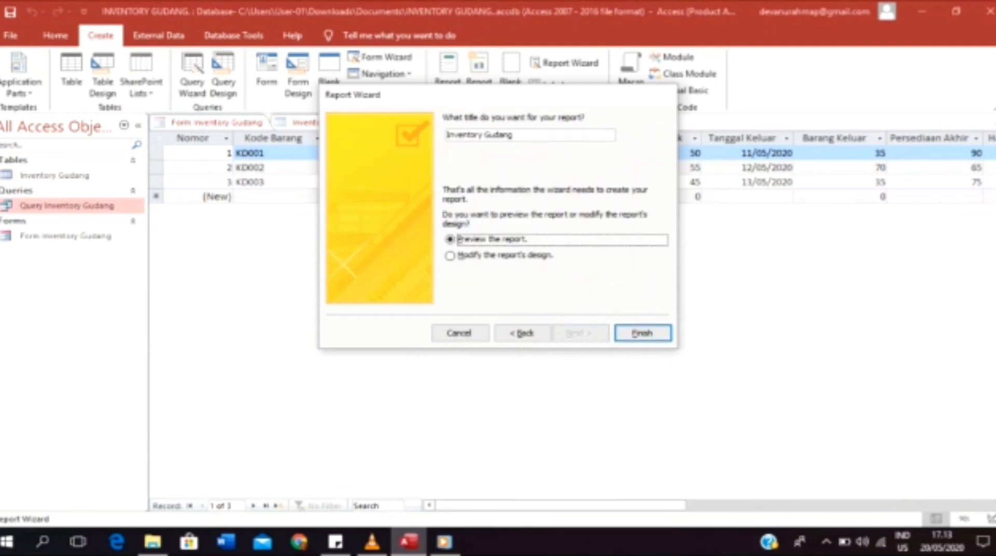
- Title the report Laporan Inventory Gudang and finish the wizard with the option to modify the report's design
click(447, 135)
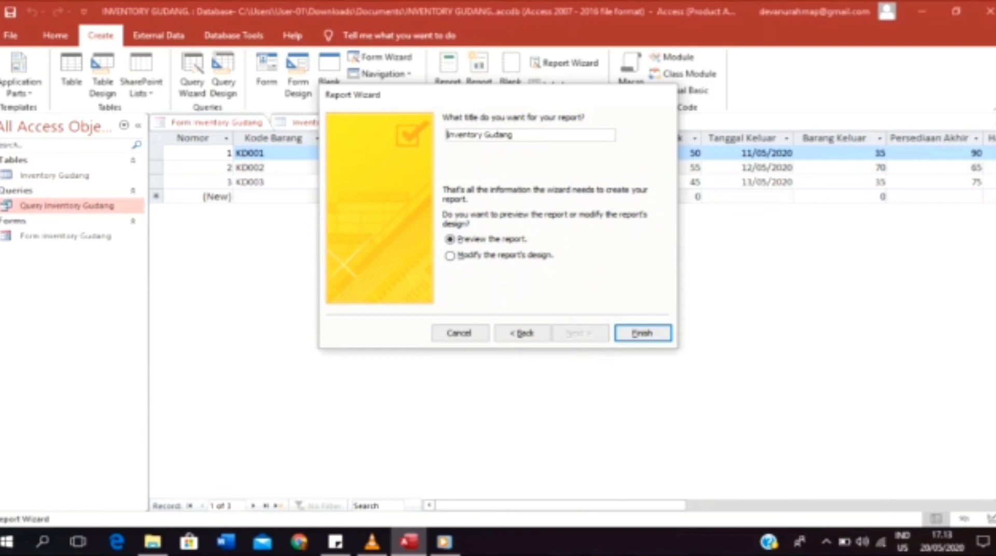
text(Lapora)
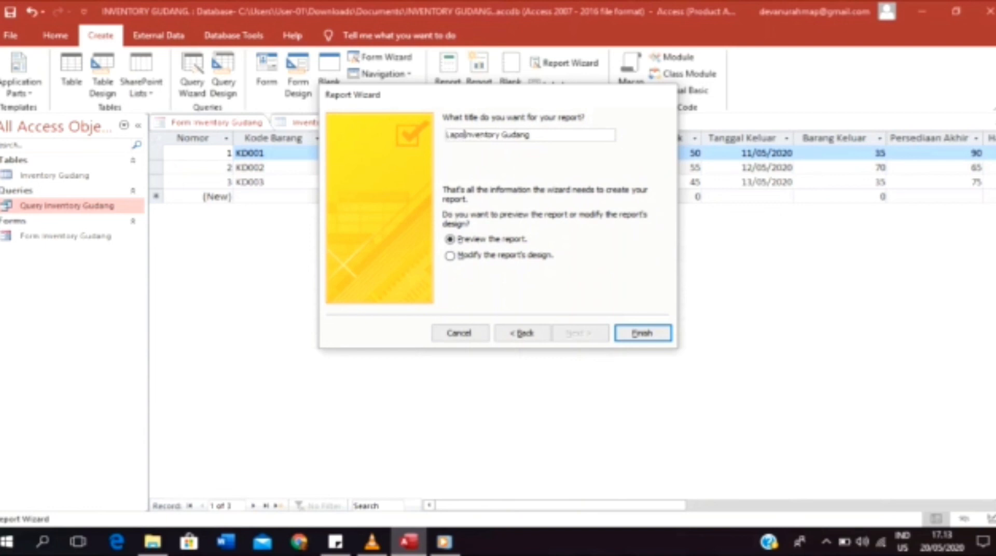
text(n)
key(alt+m)
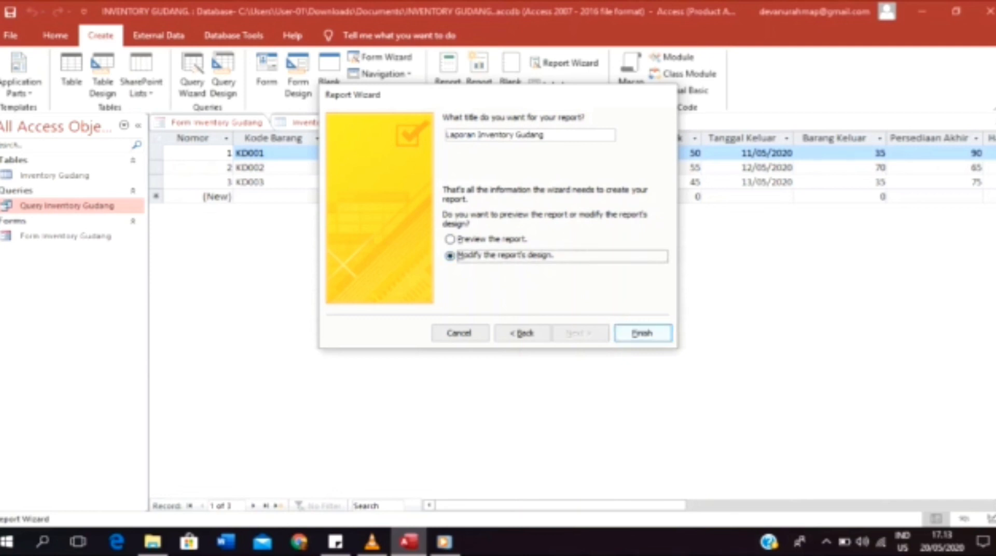
key(Return)
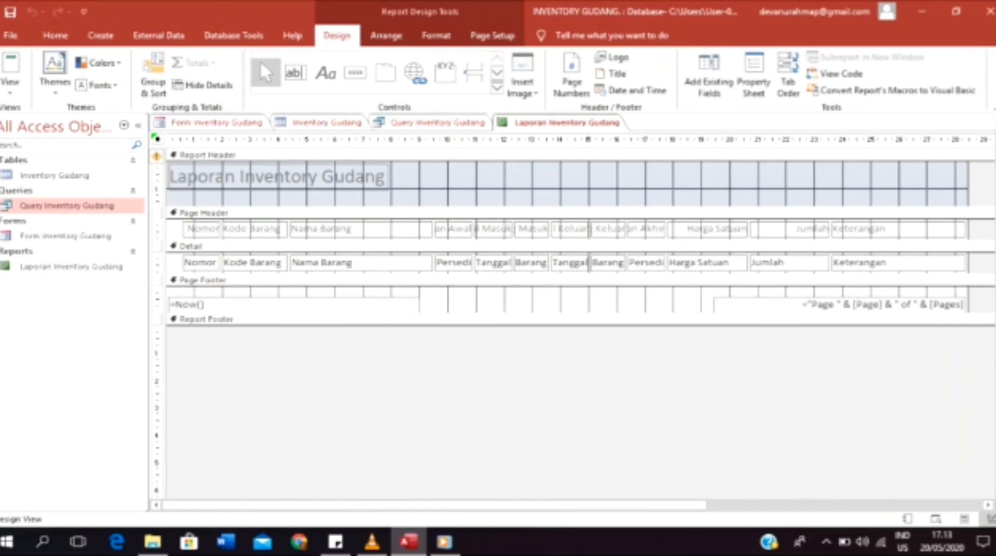
- Widen the report's design area to about 36 cm
drag(434, 505, 562, 505)
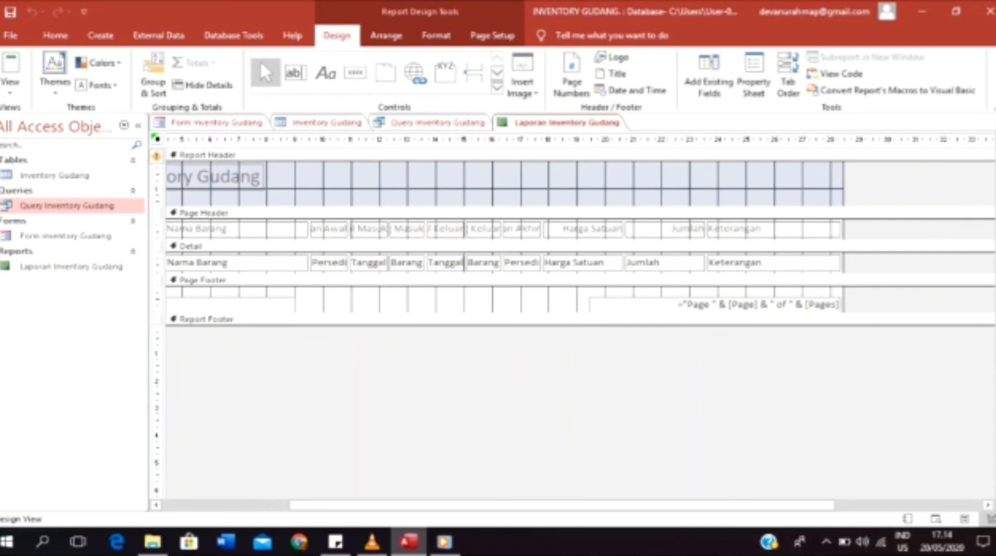
drag(562, 504, 637, 505)
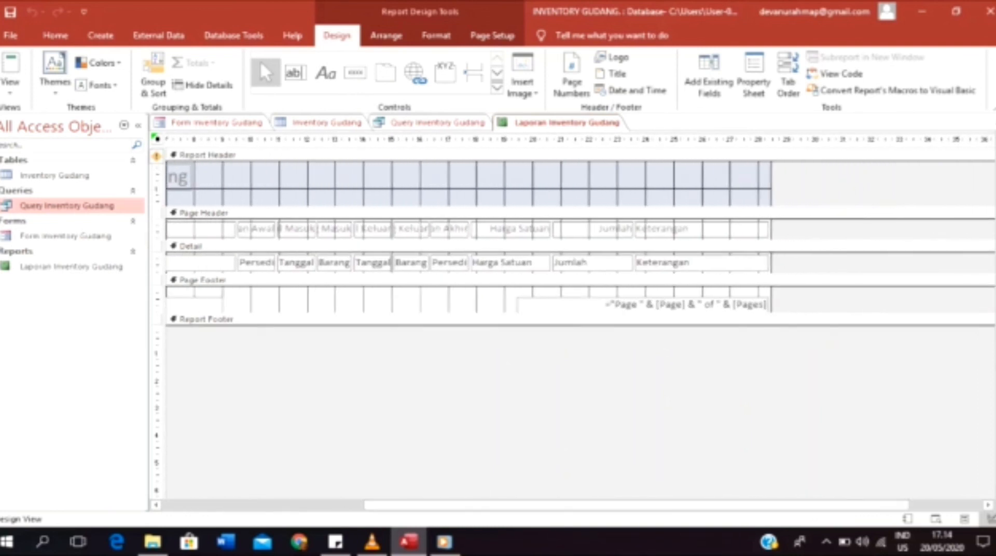
drag(771, 262, 985, 262)
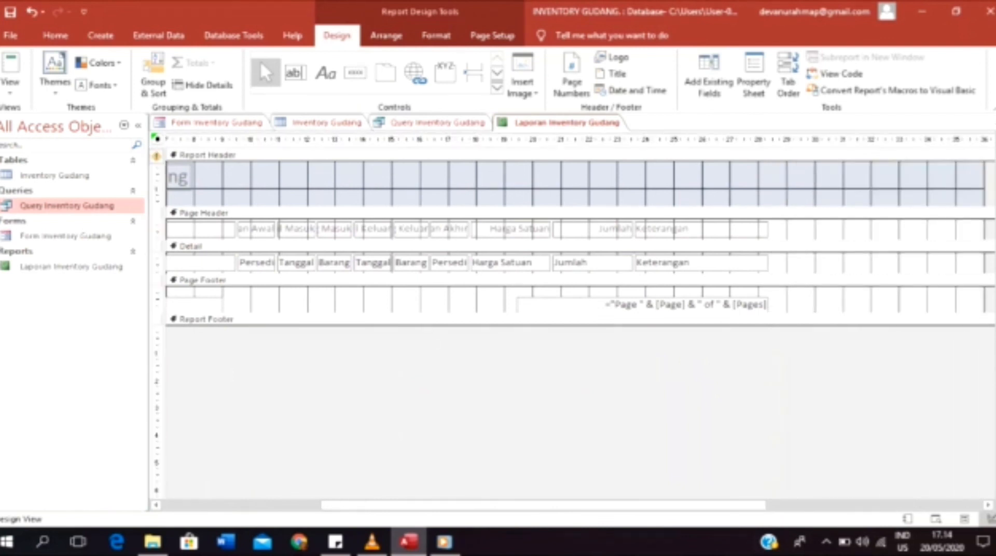
- Stretch the Laporan Inventory Gudang title label across the Report Header's full width, centre its text and colour it black
drag(543, 505, 385, 505)
click(278, 177)
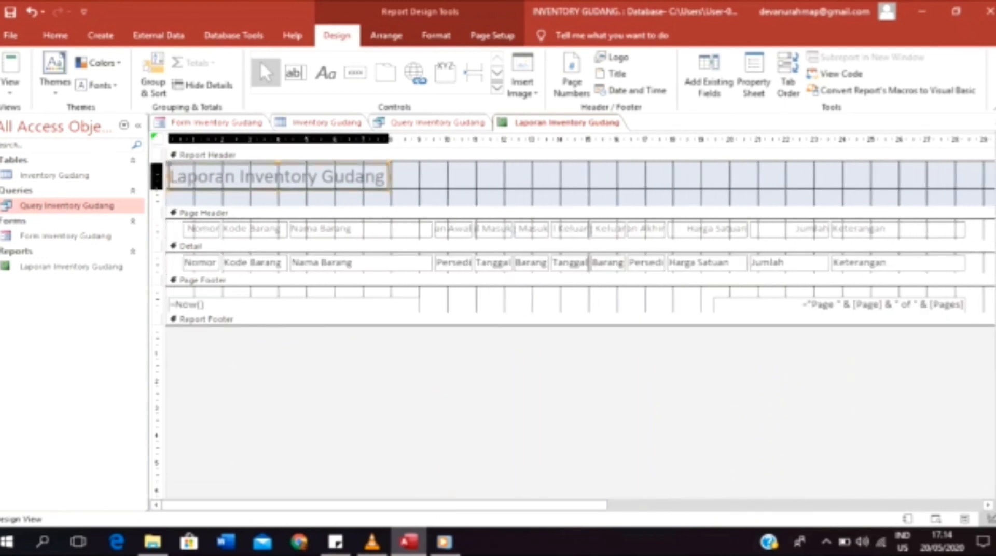
drag(389, 177, 970, 177)
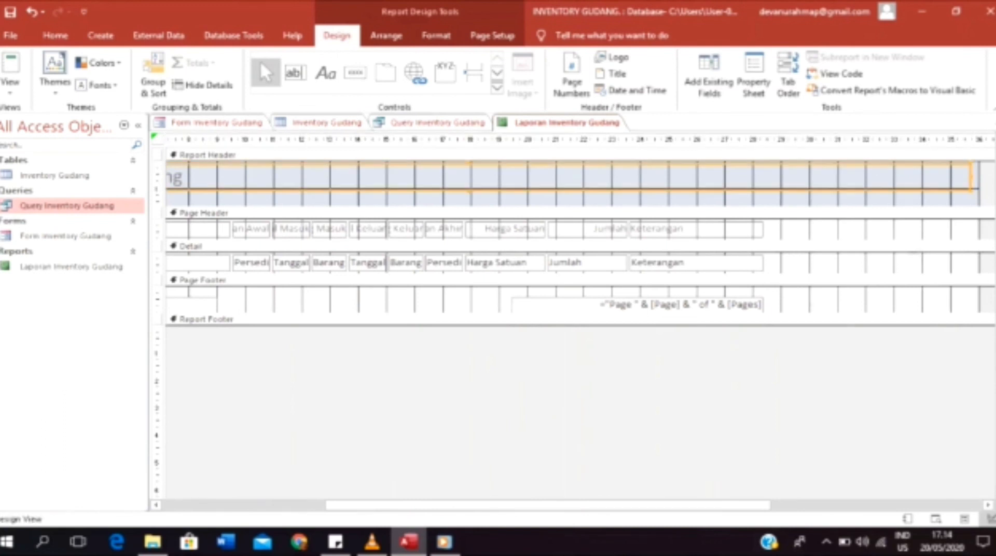
click(55, 35)
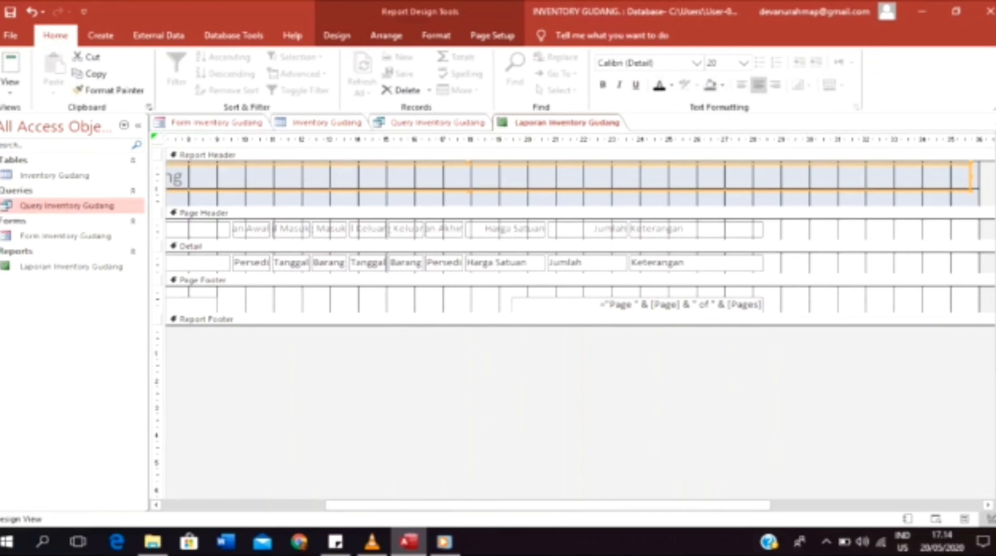
click(758, 84)
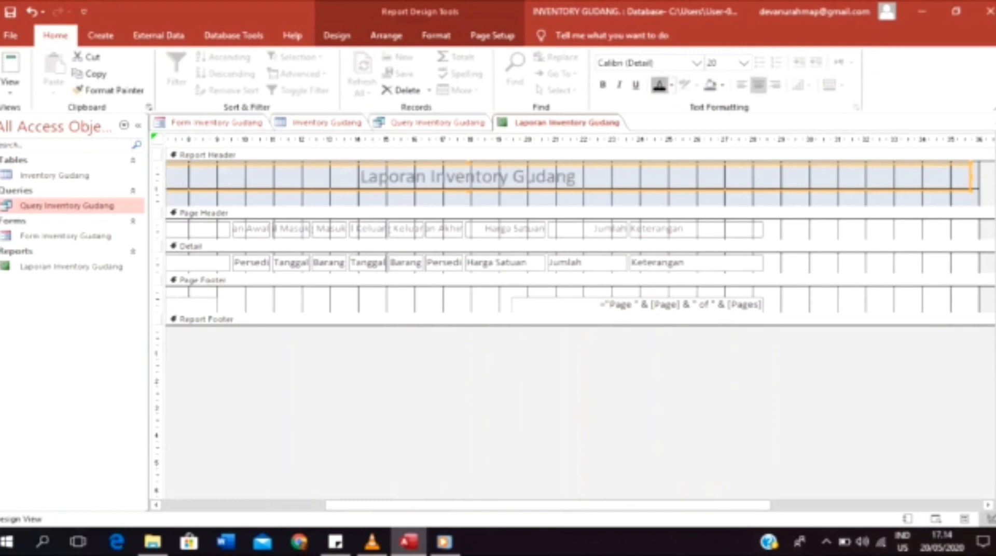
click(659, 85)
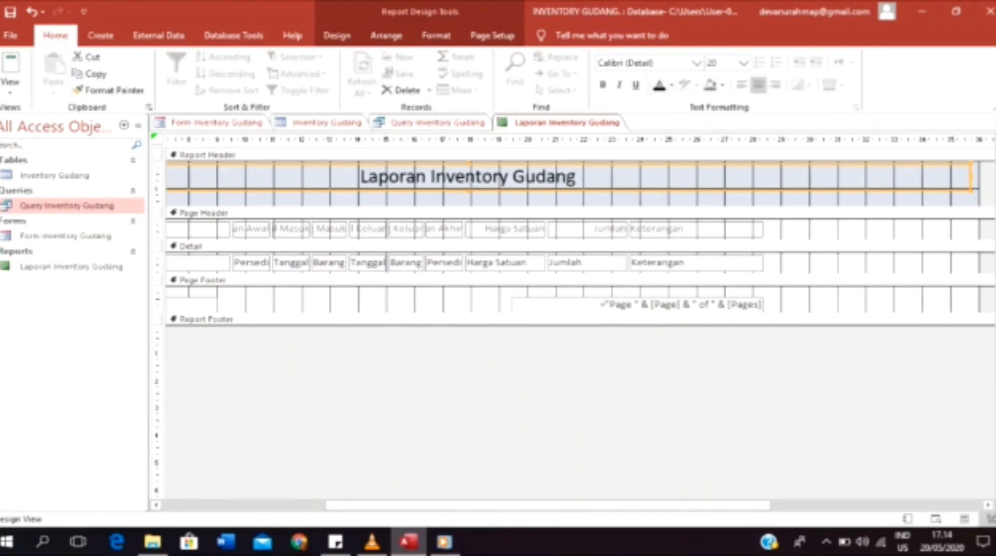
click(157, 139)
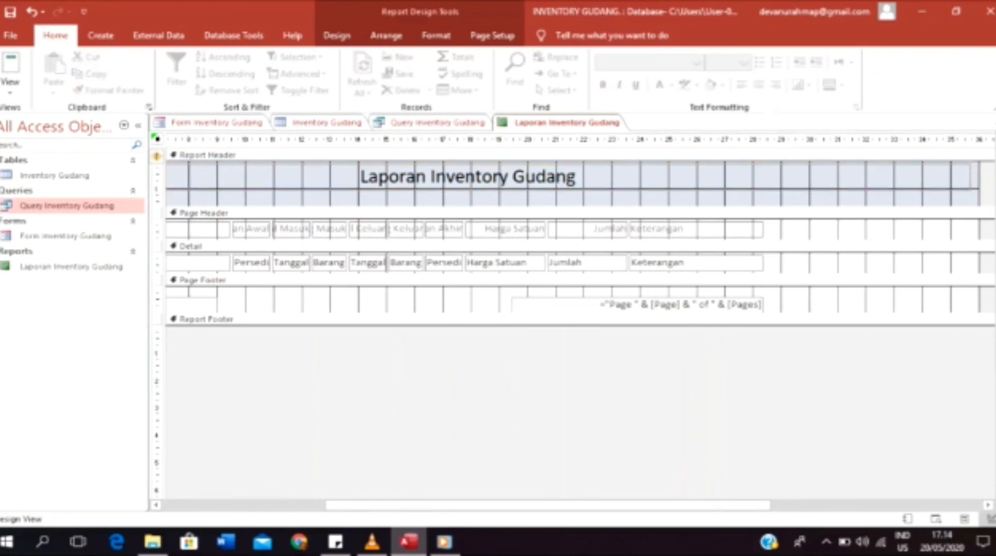
- Add a label reading PT. ABCDE below the title in the Report Header
click(337, 35)
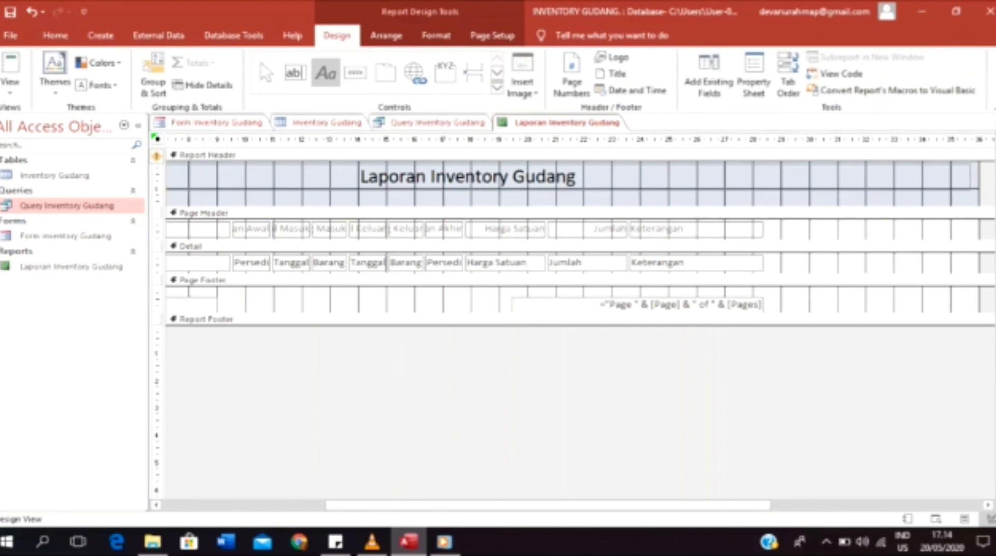
key(Caps_Lock)
text(PT.)
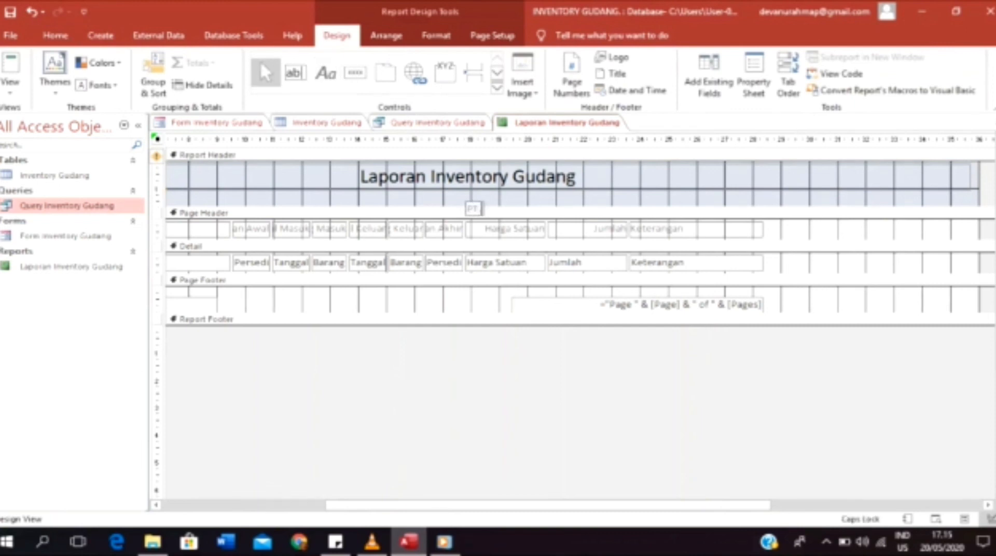
text( ABCDE)
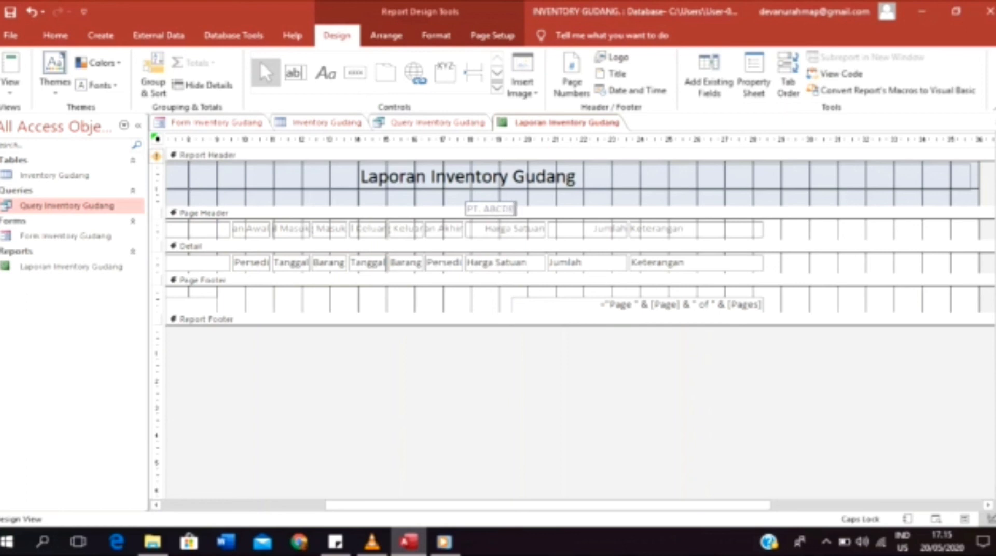
key(Return)
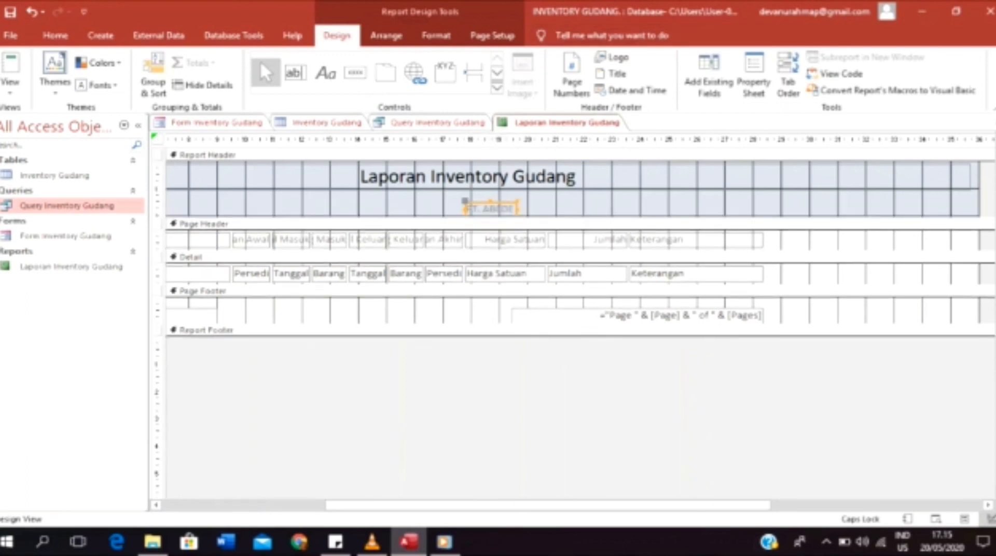
- Format the PT. ABCDE label with font size 18, centred alignment and black text
click(55, 36)
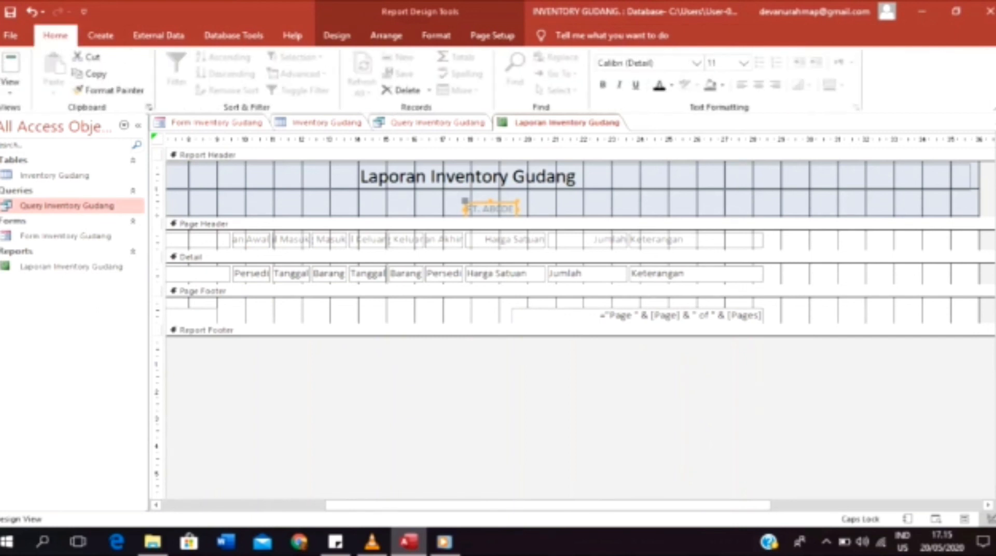
click(743, 63)
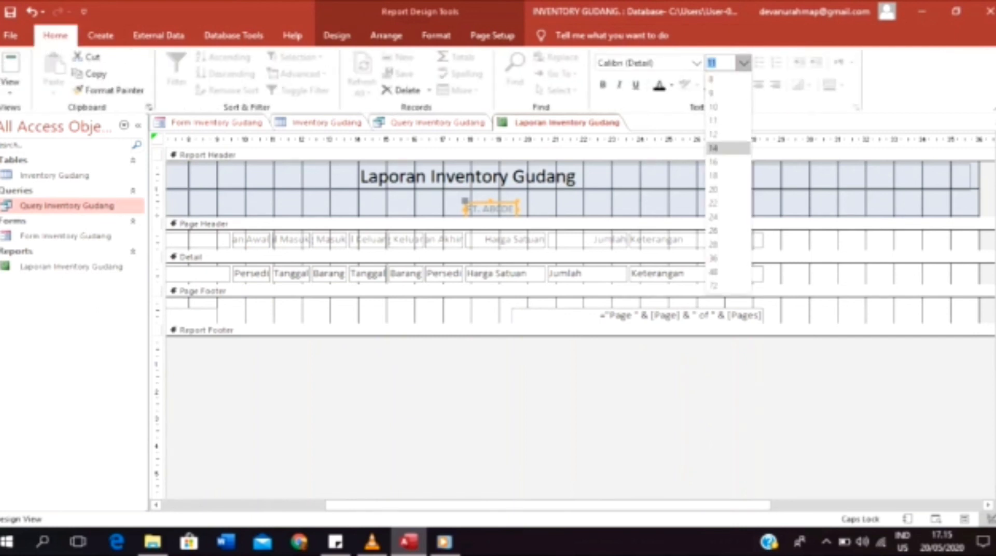
click(726, 176)
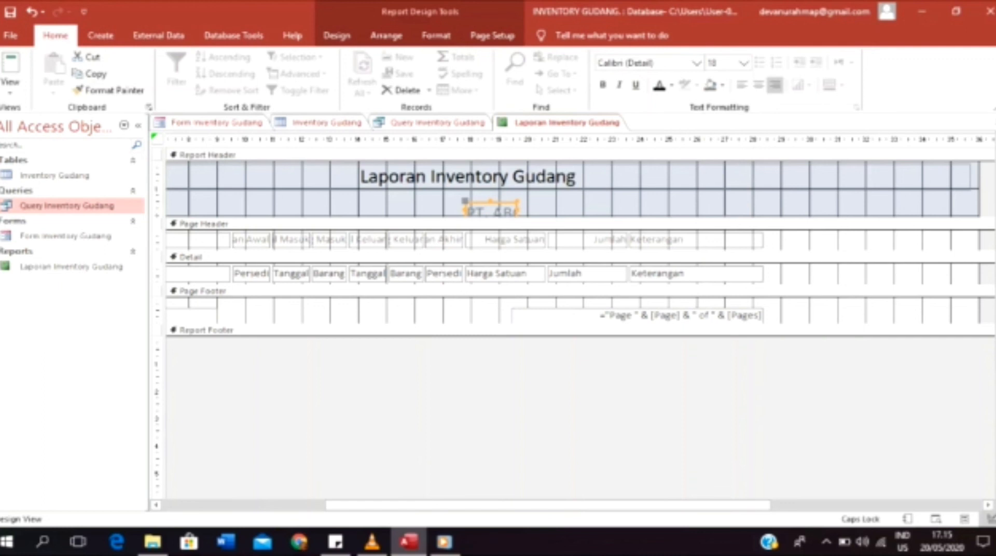
click(758, 84)
click(658, 85)
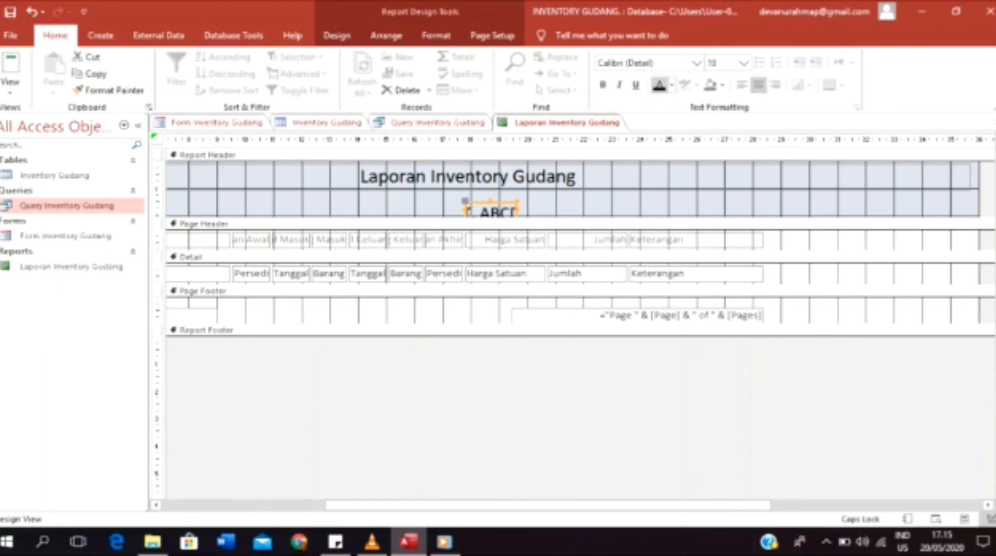
- Increase the Report Header's height and enlarge the PT. ABCDE label so its full text sits centred beneath the title
drag(612, 218, 612, 237)
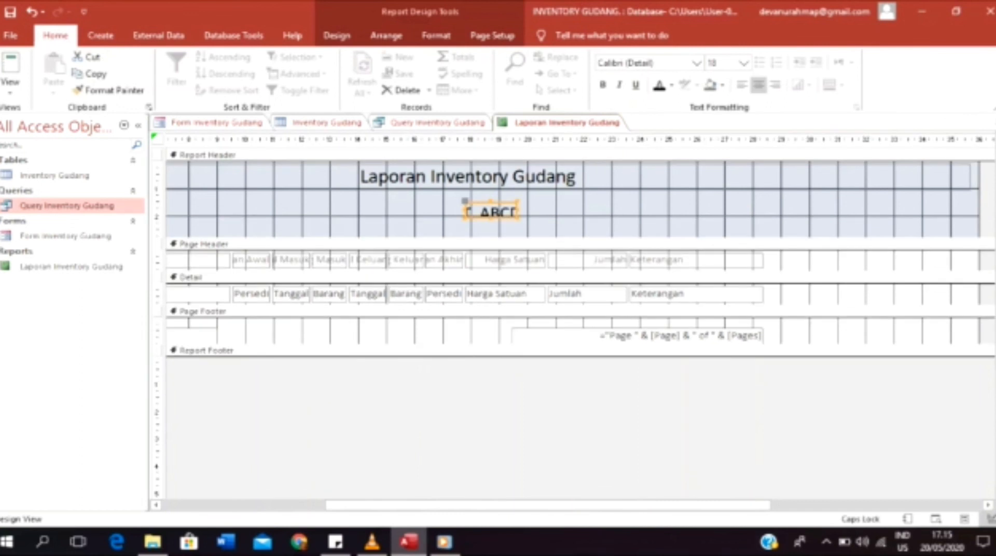
drag(517, 210, 666, 210)
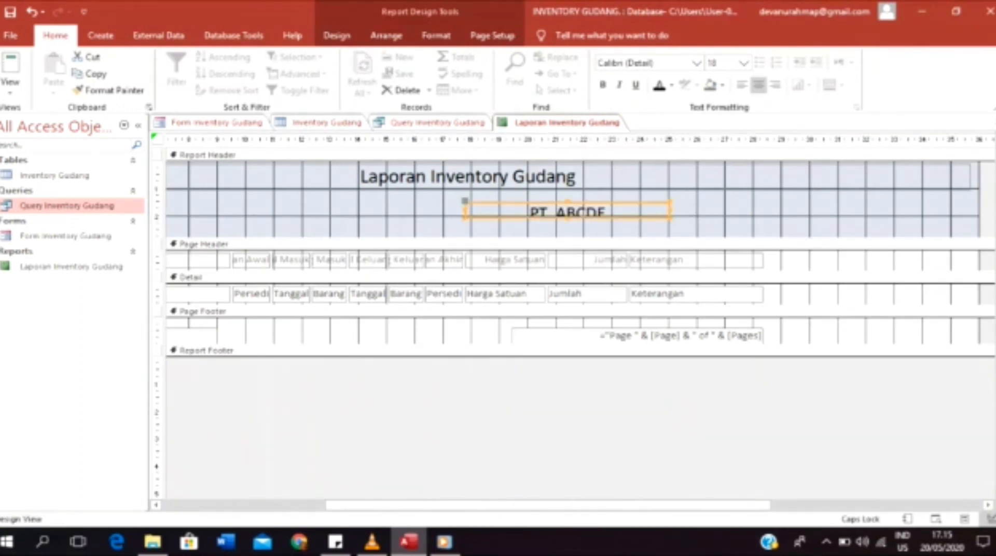
drag(465, 210, 273, 190)
drag(471, 208, 471, 224)
- Move the Keterangan label in the Page Header and its text box in the Detail section to the report's right edge
drag(509, 504, 557, 504)
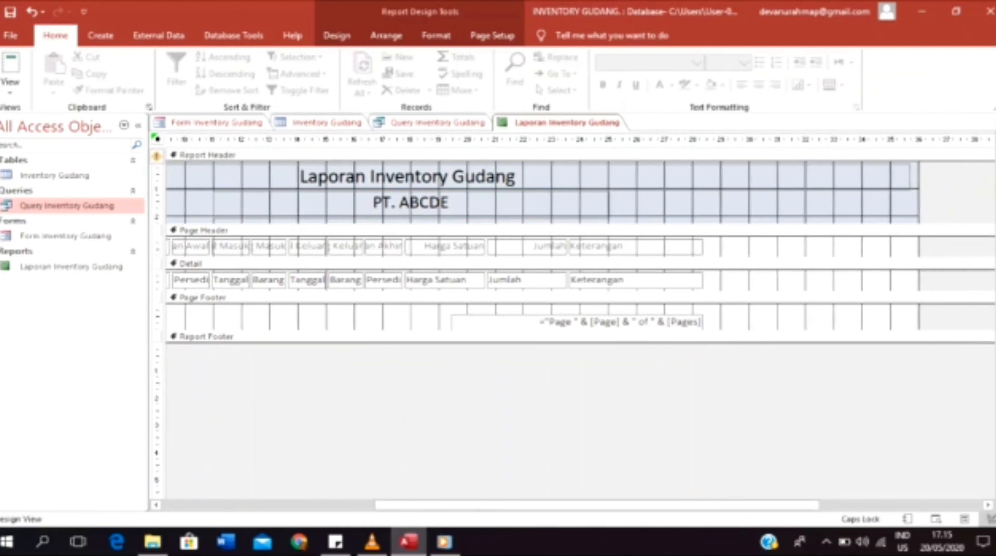
click(636, 246)
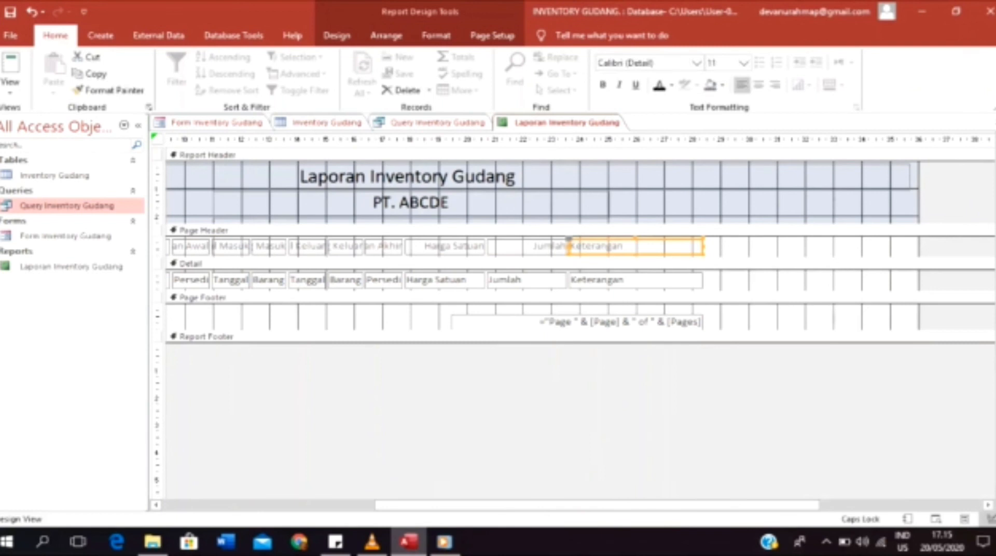
drag(636, 246, 848, 246)
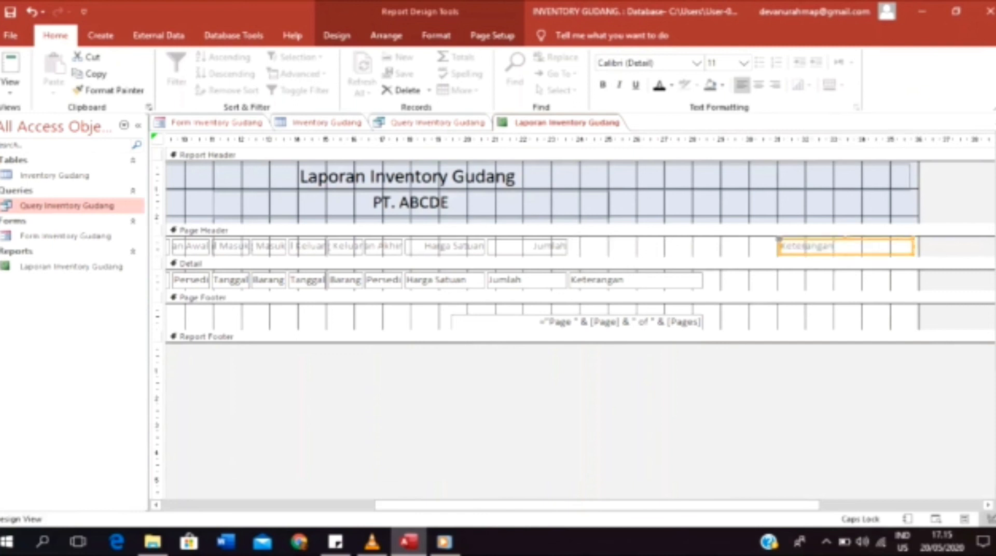
drag(597, 280, 806, 280)
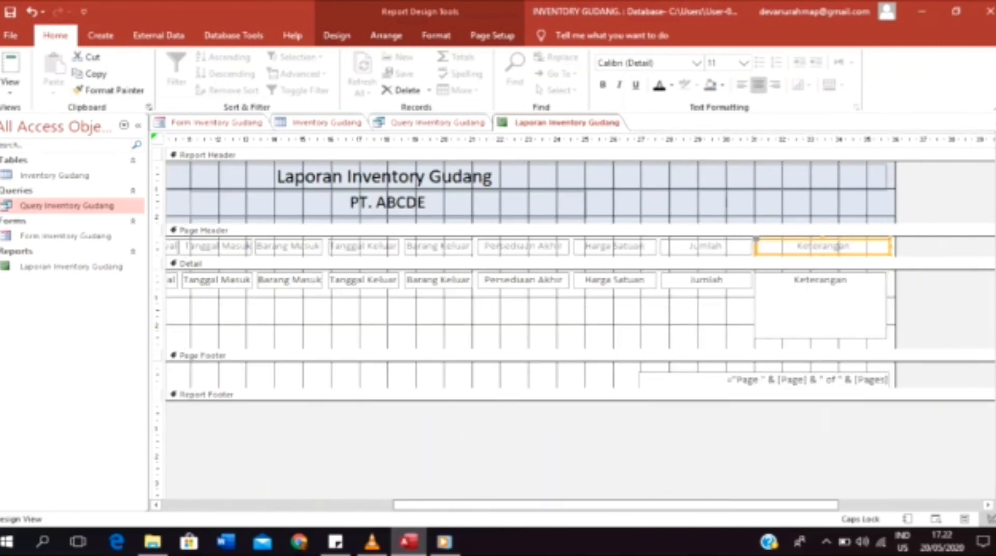
- Save the Laporan Inventory Gudang report with its rearranged columns
scroll(571, 311, left, 3)
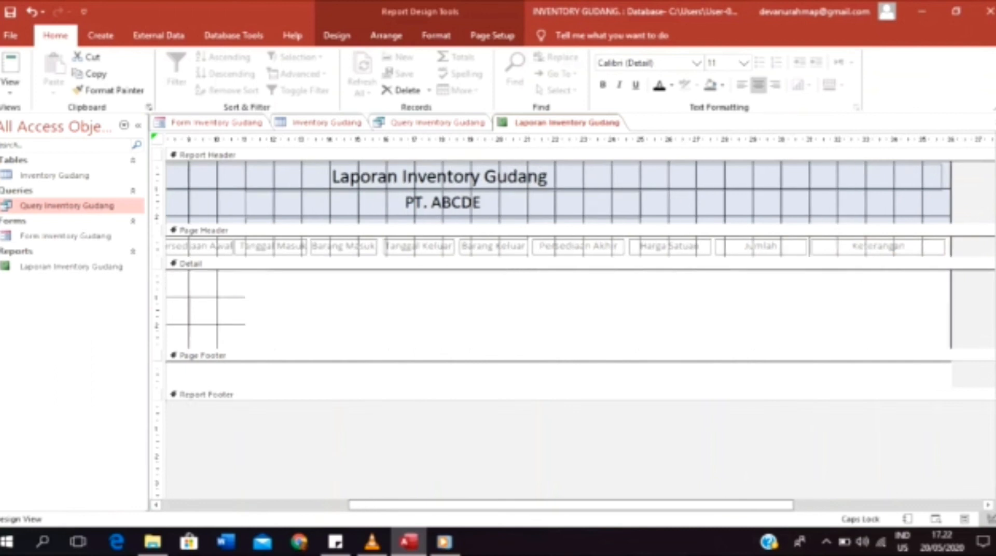
scroll(571, 311, left, 5)
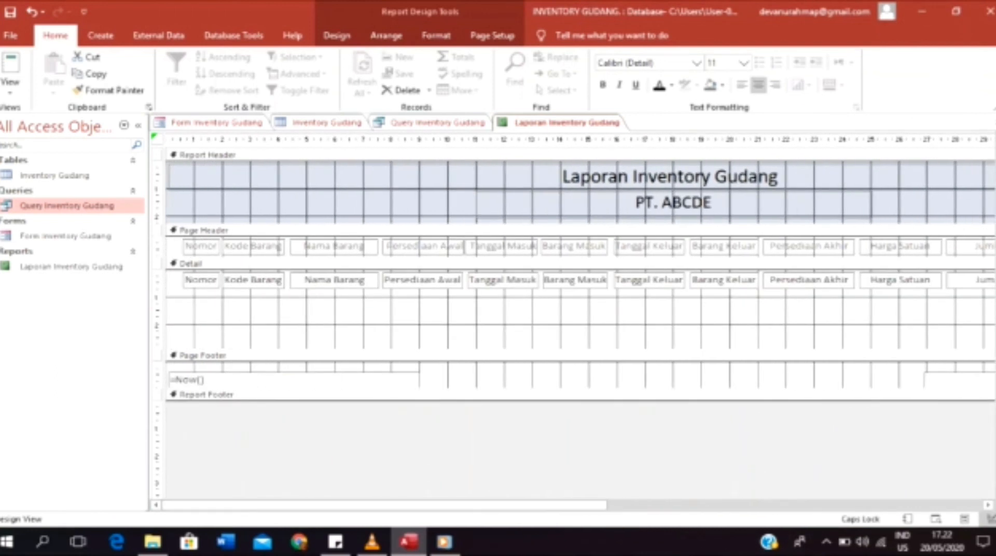
right_click(549, 123)
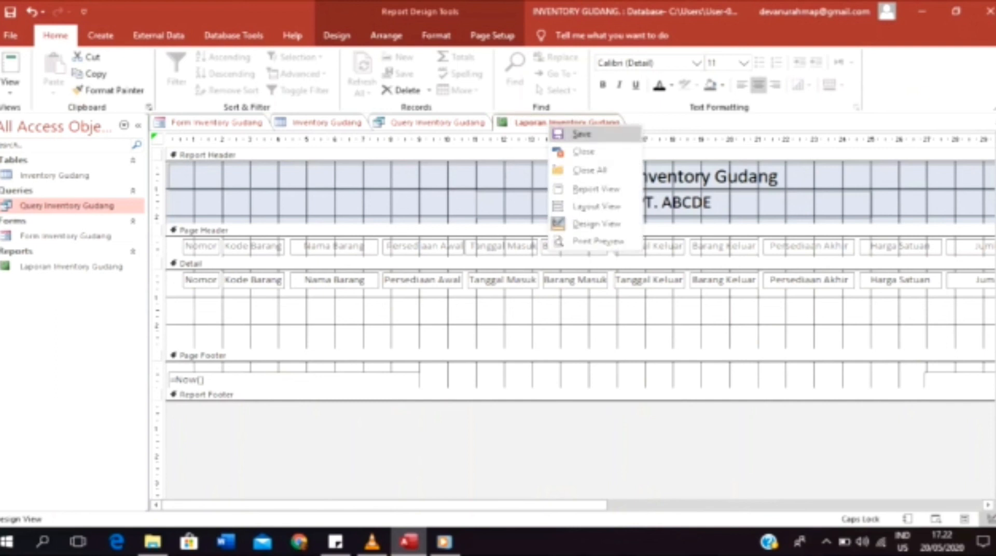
click(581, 134)
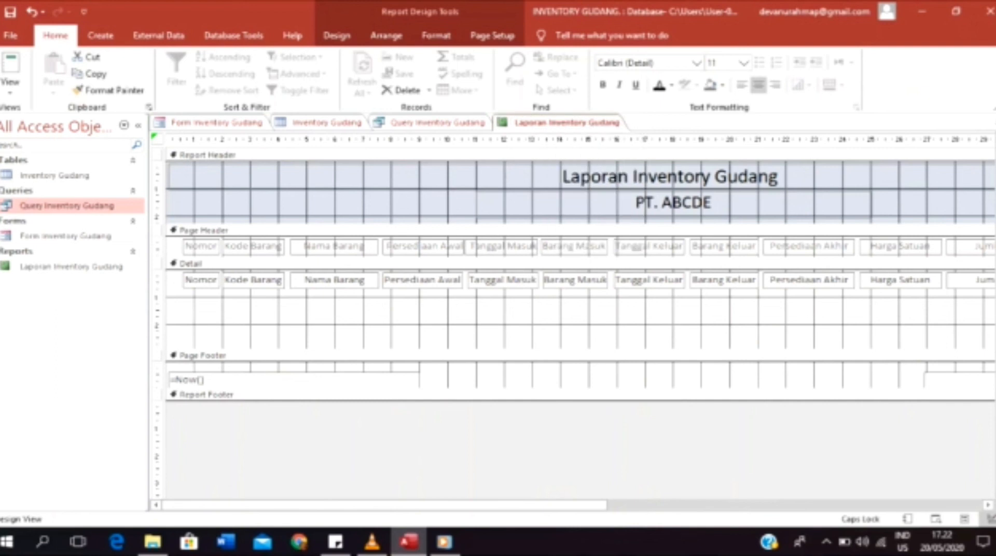
- Show the properties of the Persediaan Akhir text box in the report's Detail section
drag(505, 504, 686, 504)
click(586, 246)
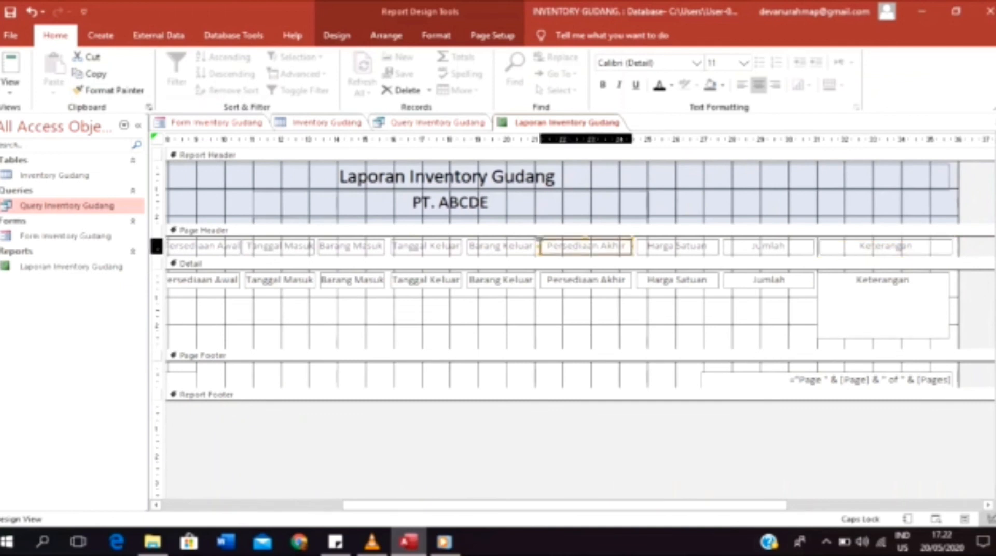
click(337, 36)
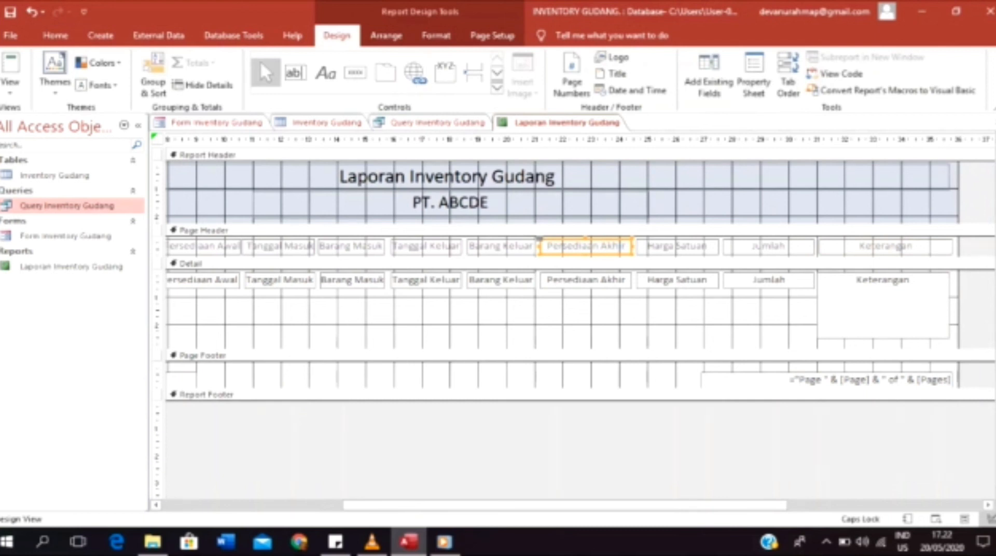
click(754, 78)
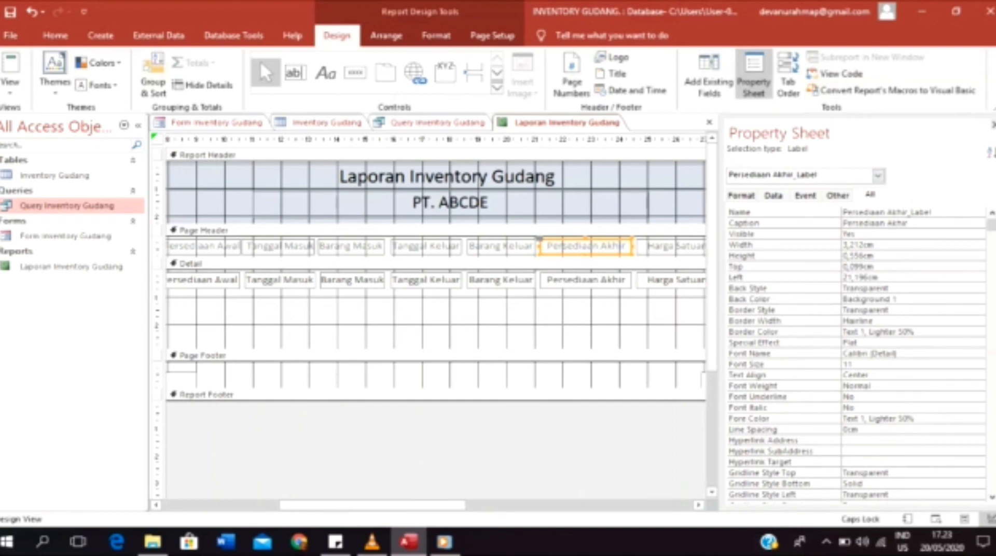
click(540, 273)
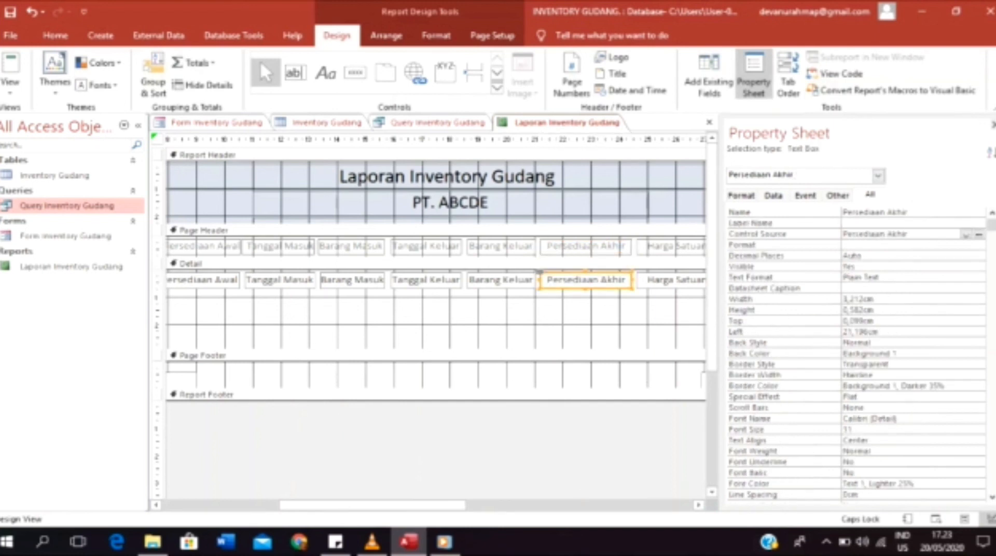
- Set the Persediaan Akhir text box's Control Source to =[Persediaan Awal]+[Barang Masuk]-[Barang Keluar] using the Expression Builder
click(757, 234)
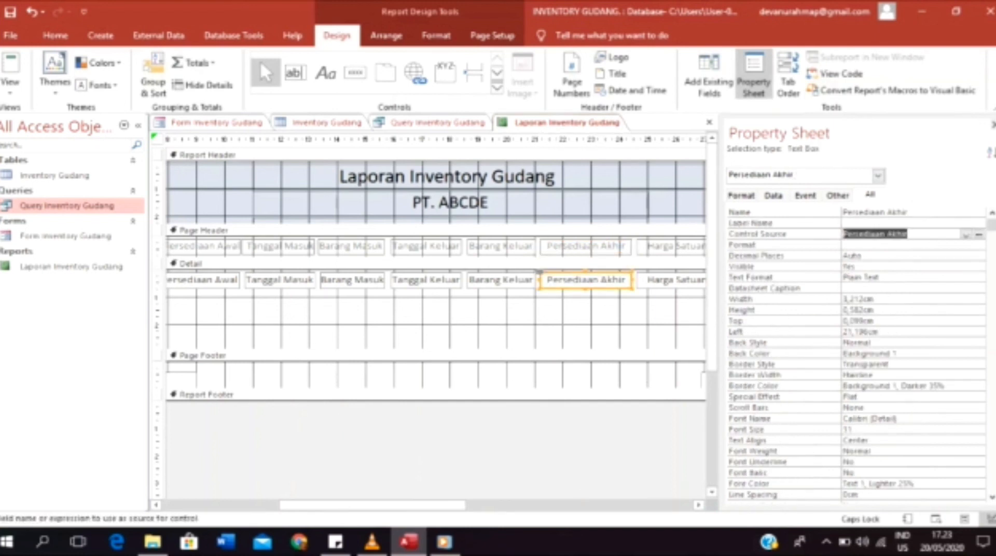
click(965, 234)
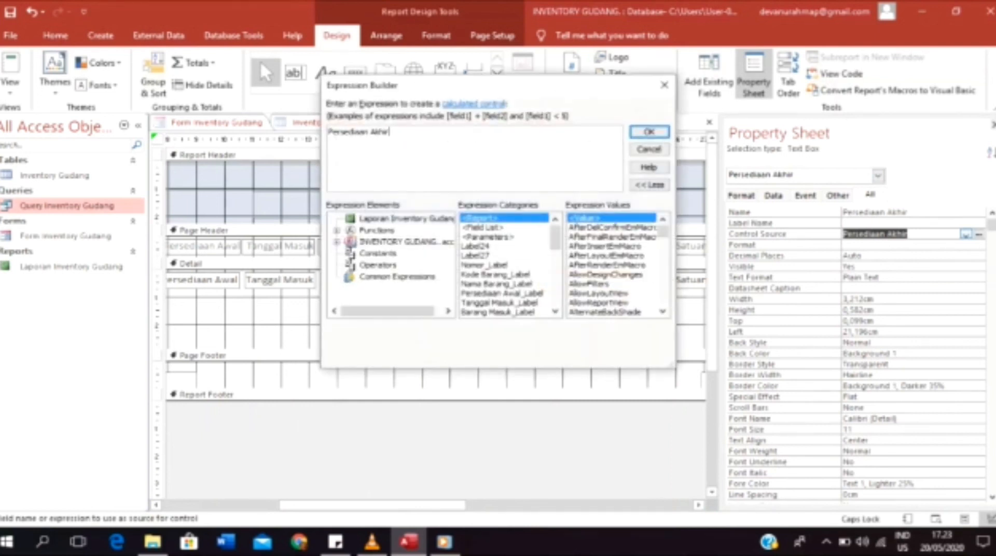
key(ctrl+a)
key(BackSpace)
text(=[)
drag(555, 237, 555, 269)
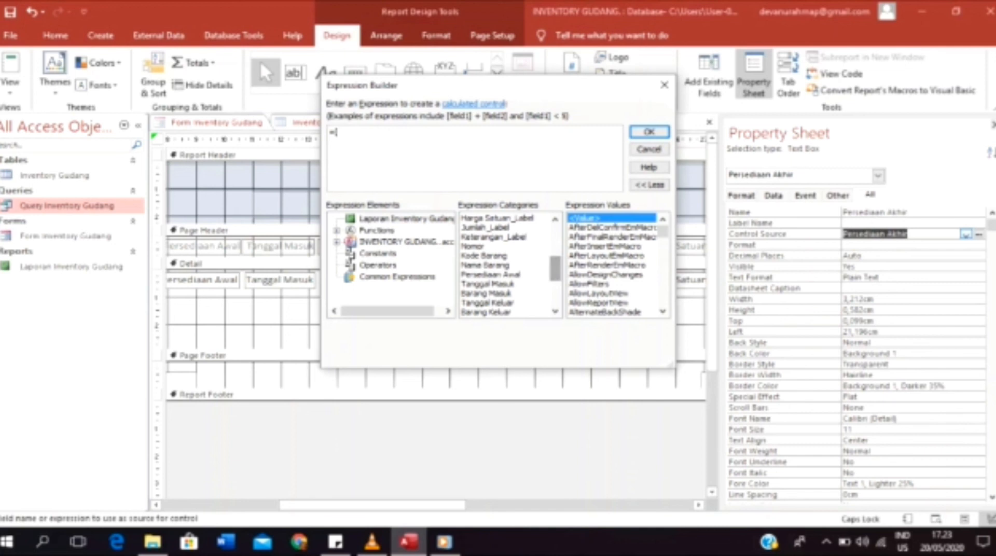
double_click(490, 274)
text(-)
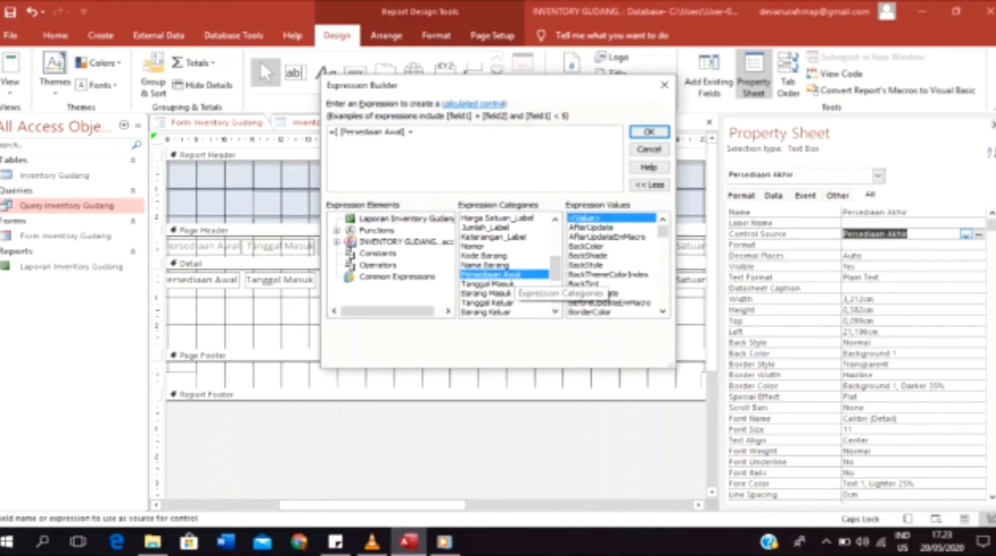
click(487, 293)
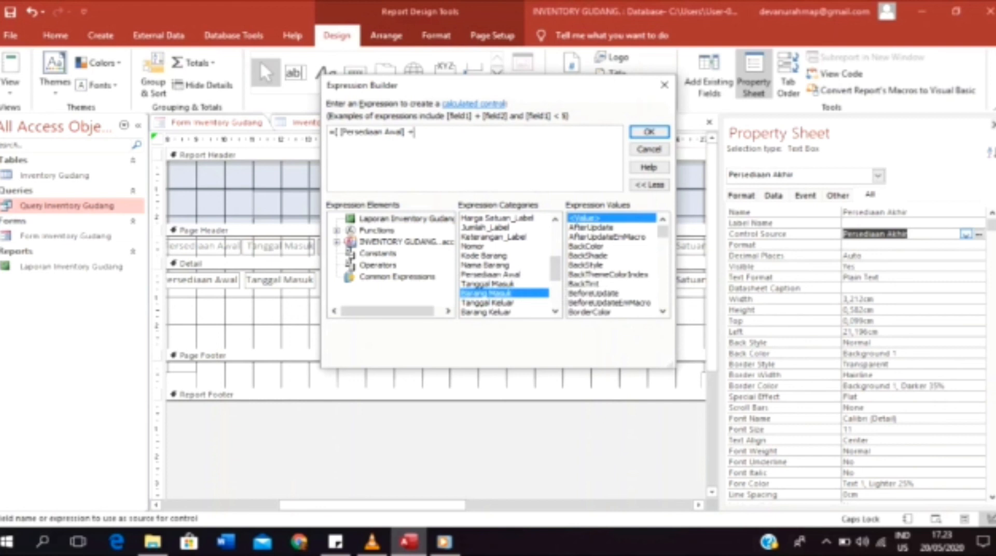
double_click(483, 293)
text(-)
double_click(483, 311)
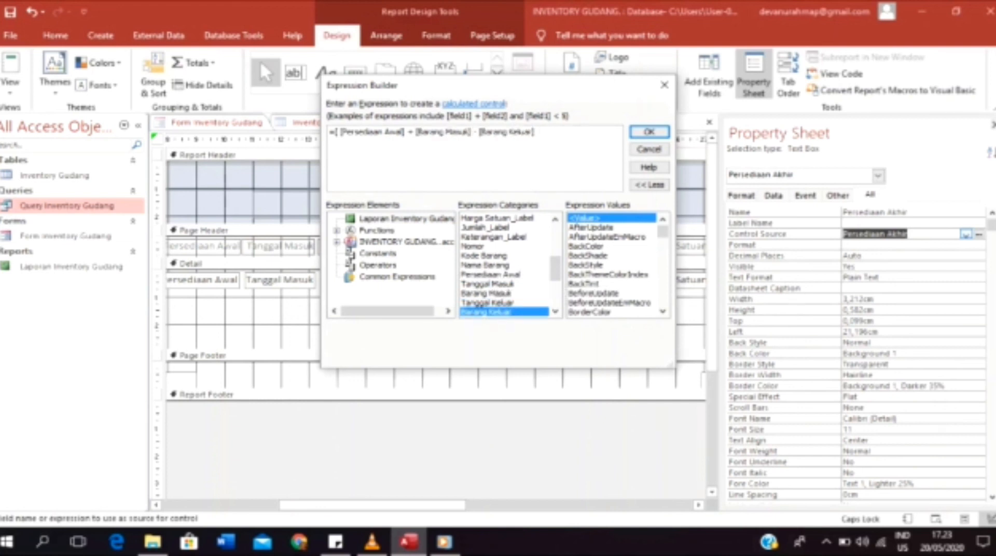
key(Return)
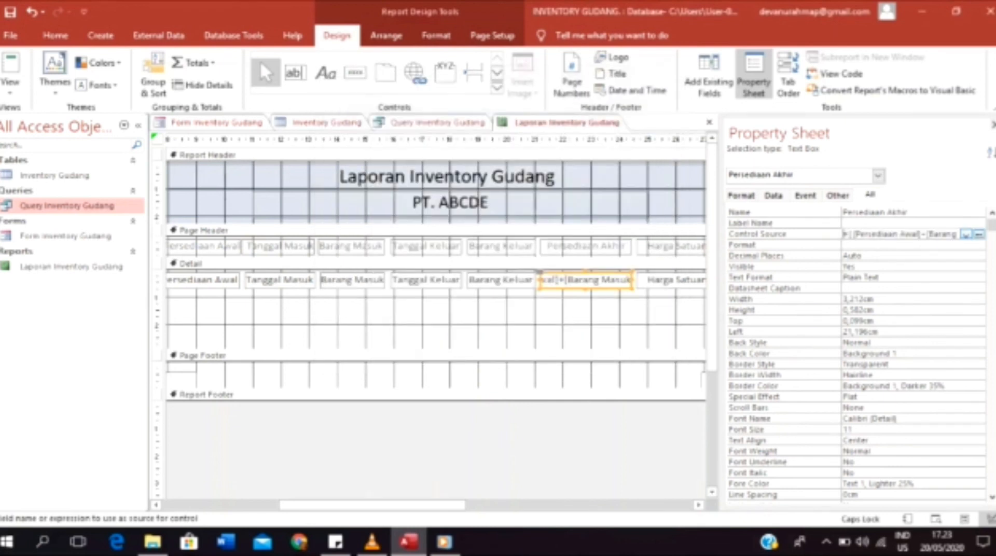
- Set the Control Source of the Detail section's Jumlah text box to =[Persediaan Akhir]*[Harga Satuan] using the Expression Builder
drag(372, 505, 486, 505)
click(551, 280)
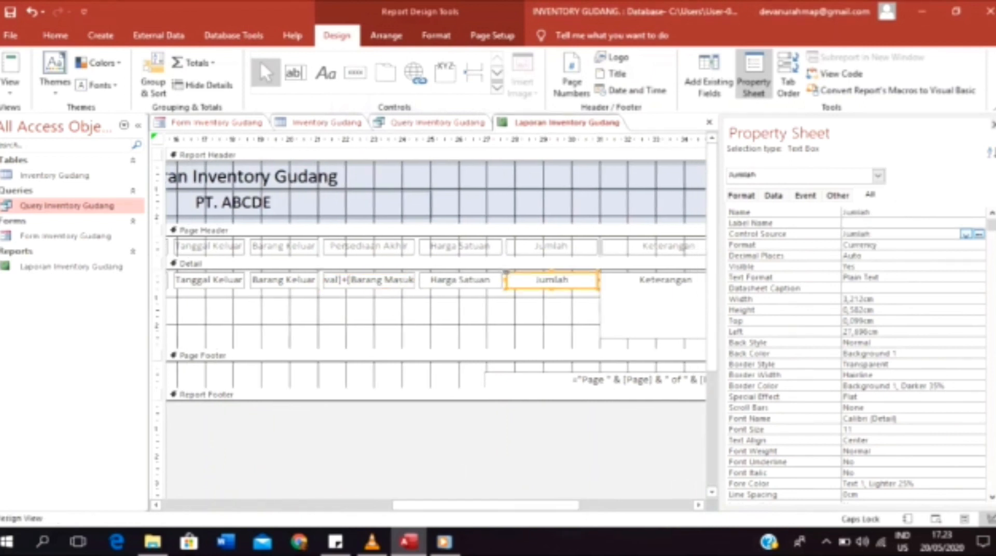
click(978, 234)
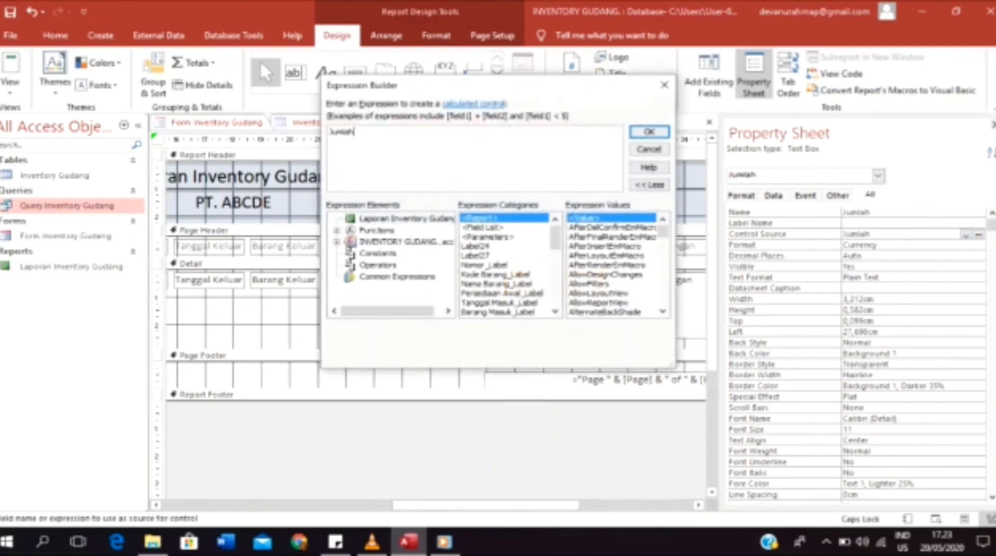
key(ctrl+a)
key(BackSpace)
text(=)
drag(555, 238, 555, 274)
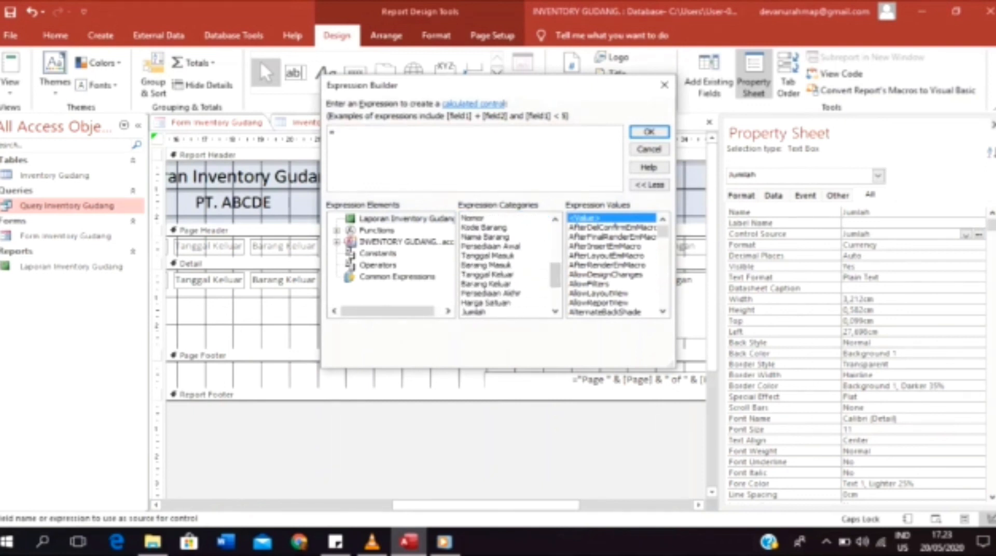
double_click(490, 293)
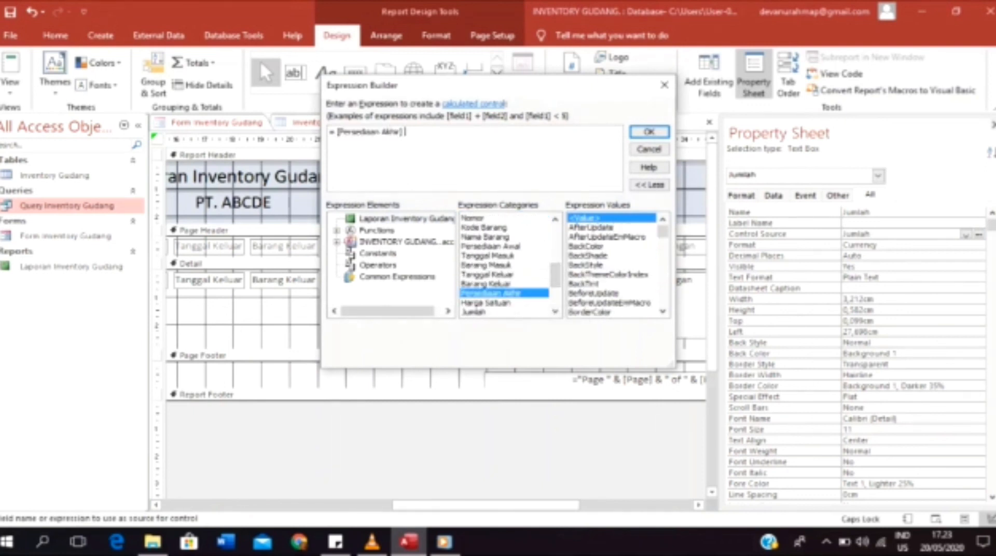
text(*)
drag(555, 275, 555, 284)
click(485, 265)
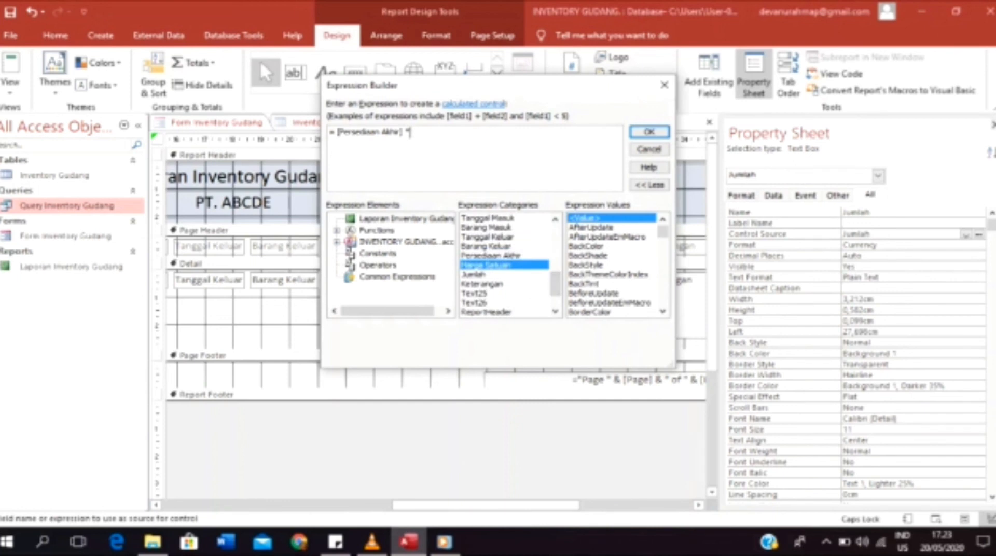
double_click(486, 265)
key(Return)
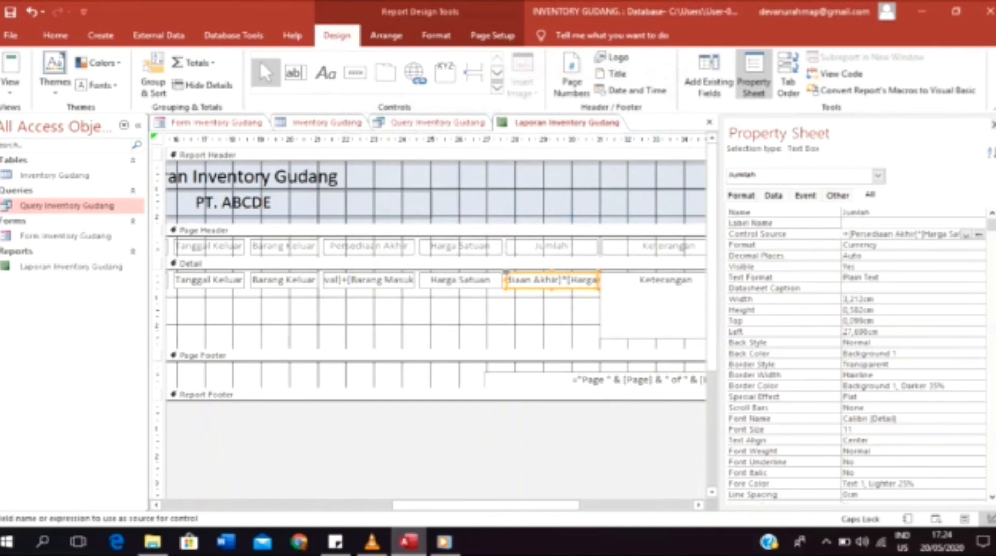
- Save the Laporan Inventory Gudang report and close the Property Sheet
drag(486, 505, 410, 504)
click(415, 452)
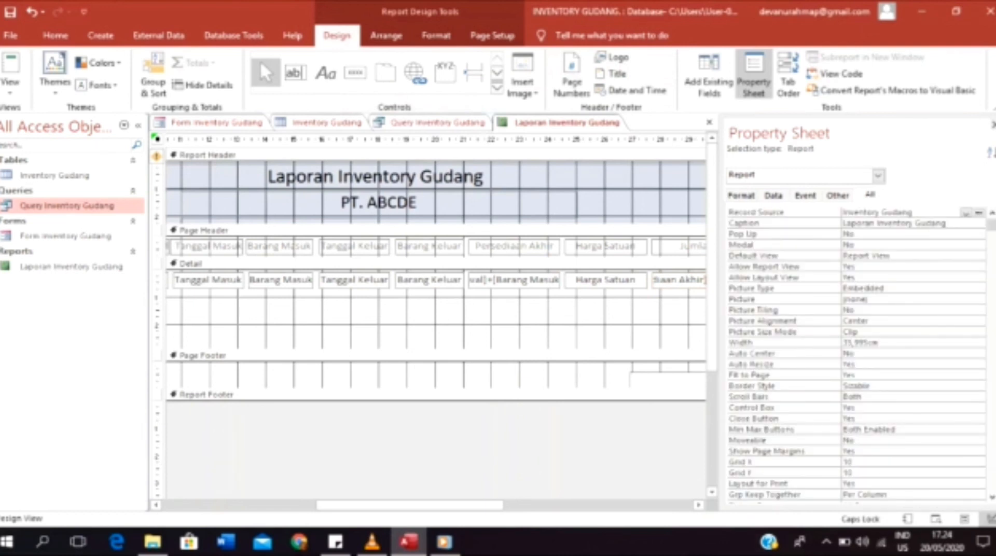
right_click(558, 123)
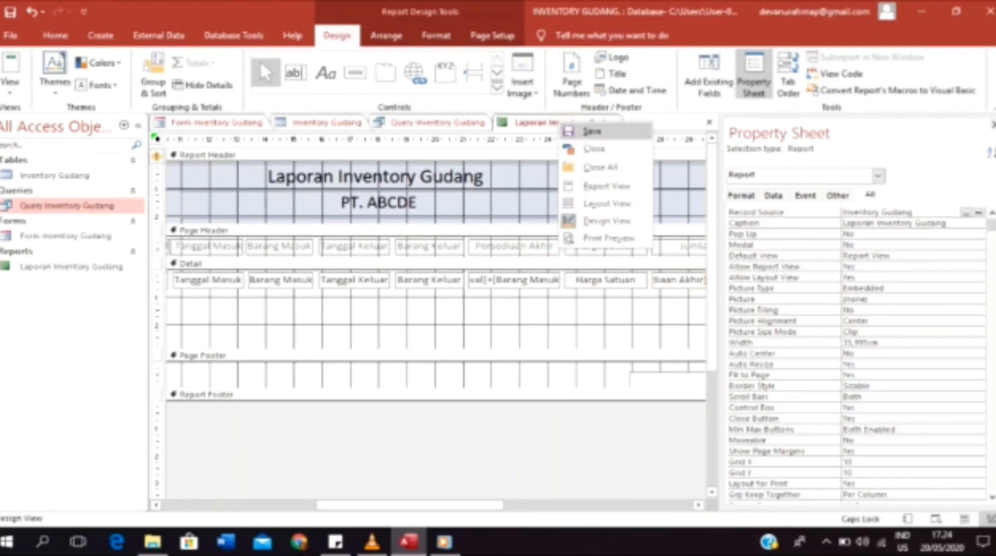
click(592, 131)
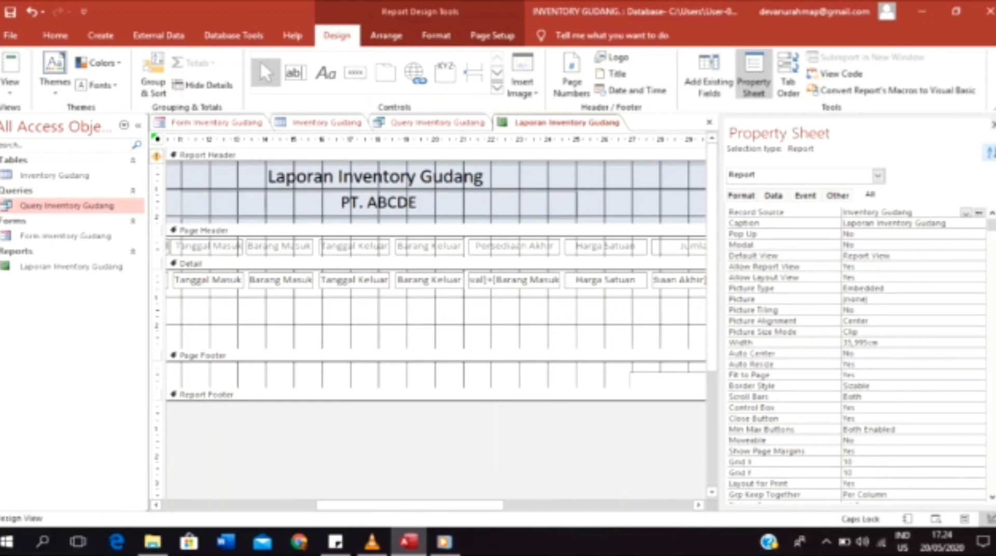
click(992, 125)
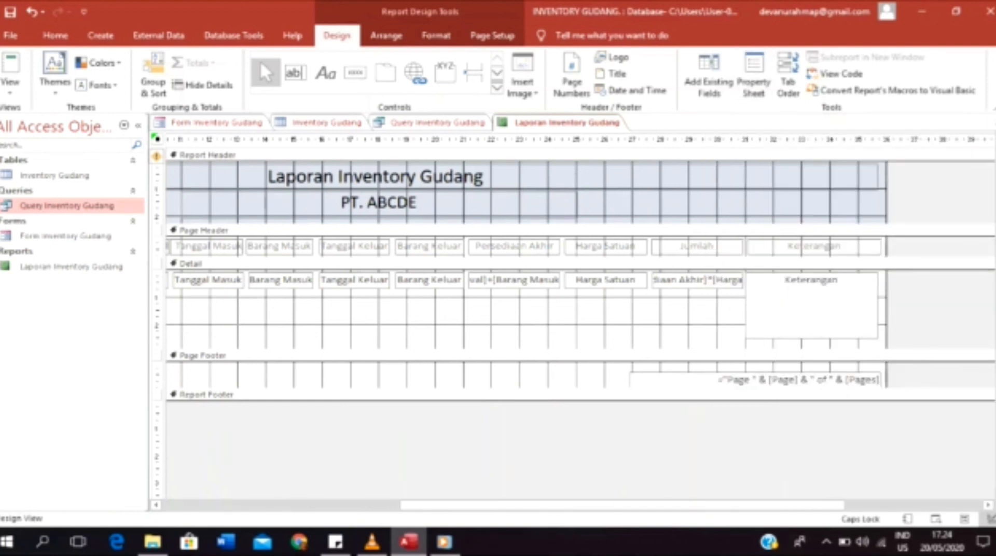
- Display the report in Report View and check the calculated Persediaan Akhir and Jumlah columns across its full width
drag(622, 505, 538, 504)
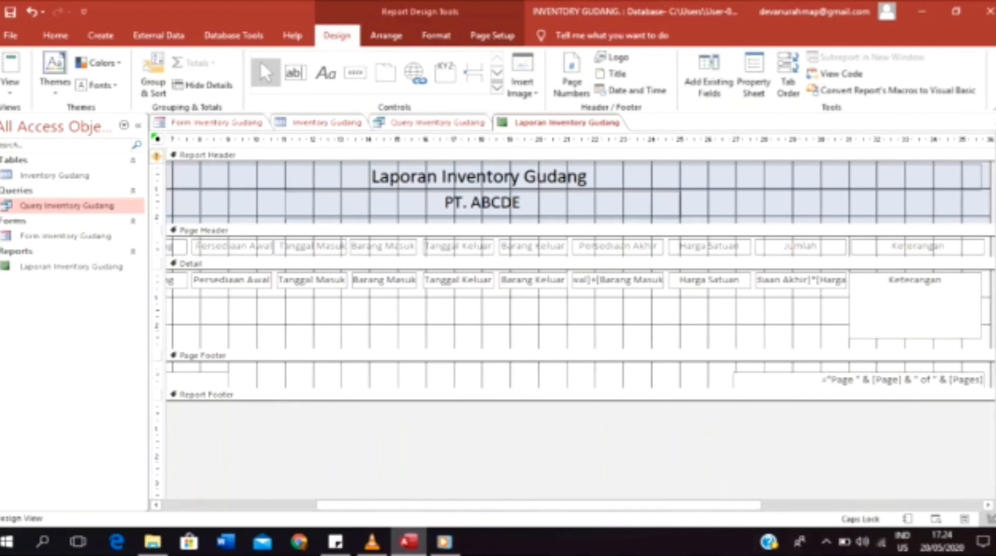
click(10, 87)
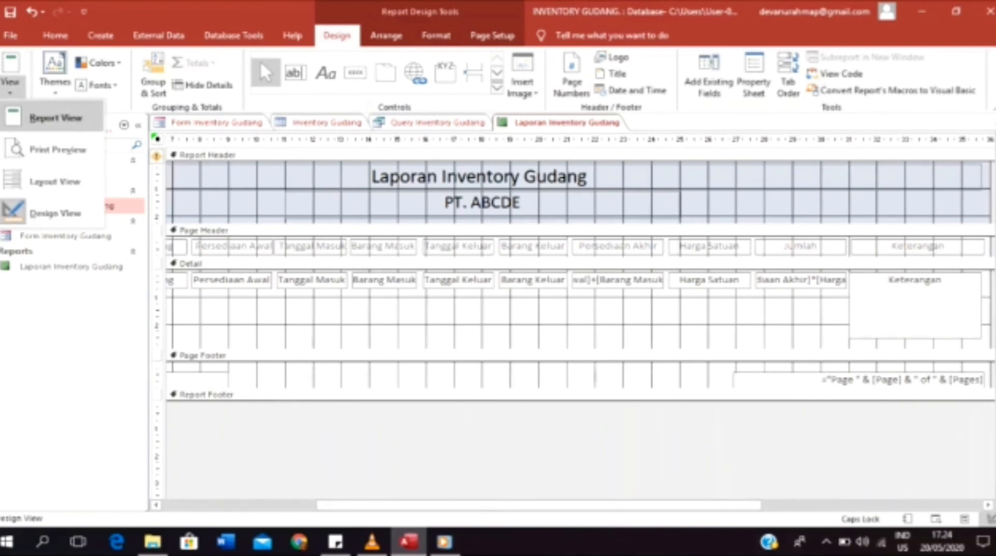
click(55, 118)
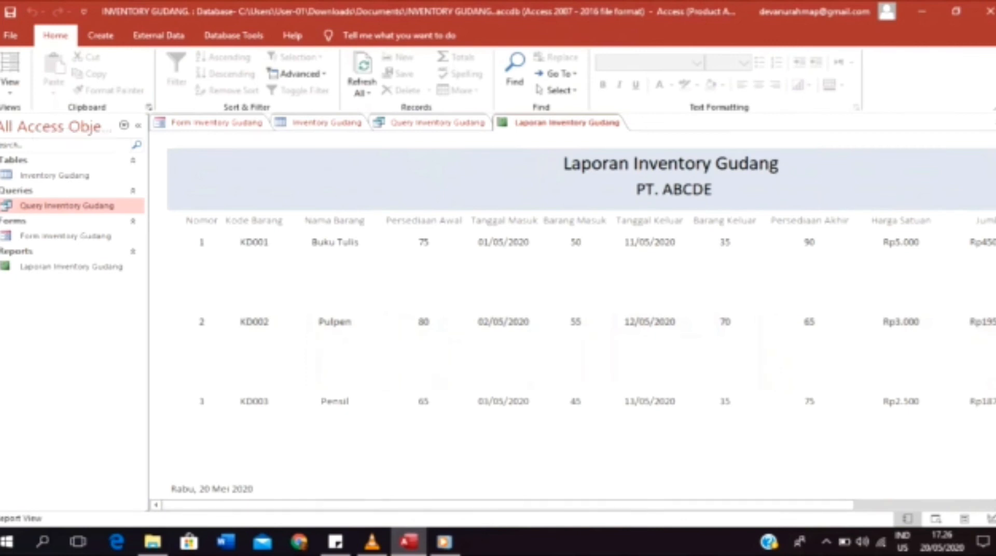
drag(509, 505, 649, 504)
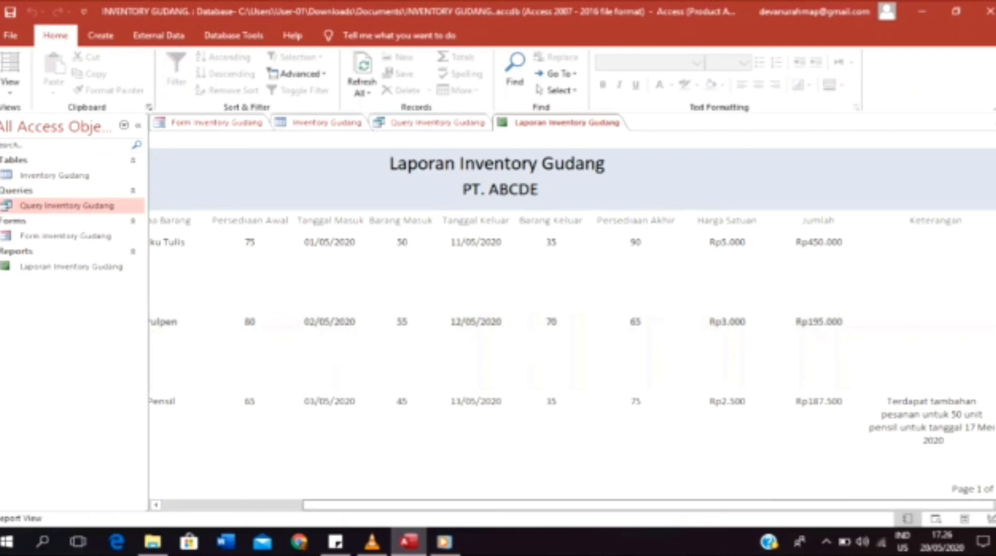
drag(648, 505, 614, 504)
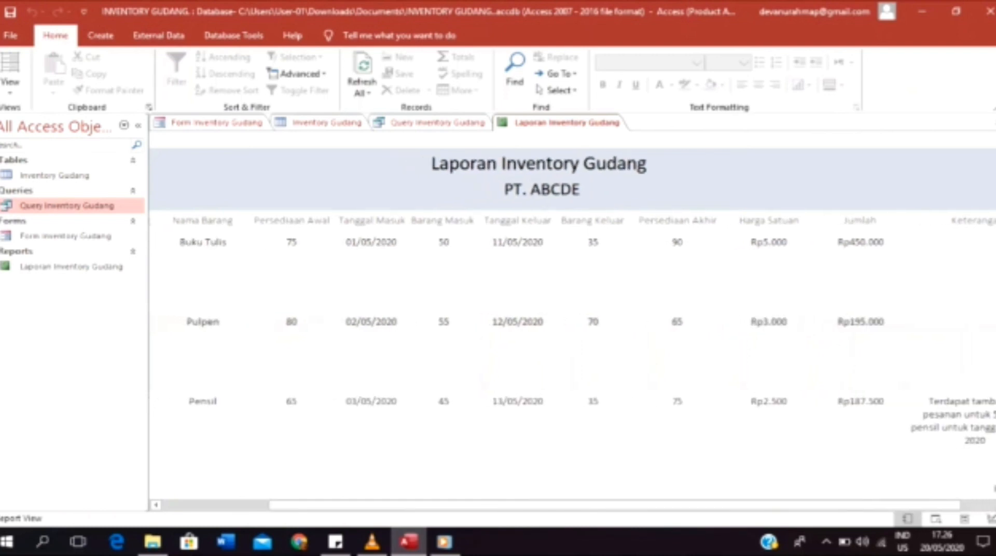